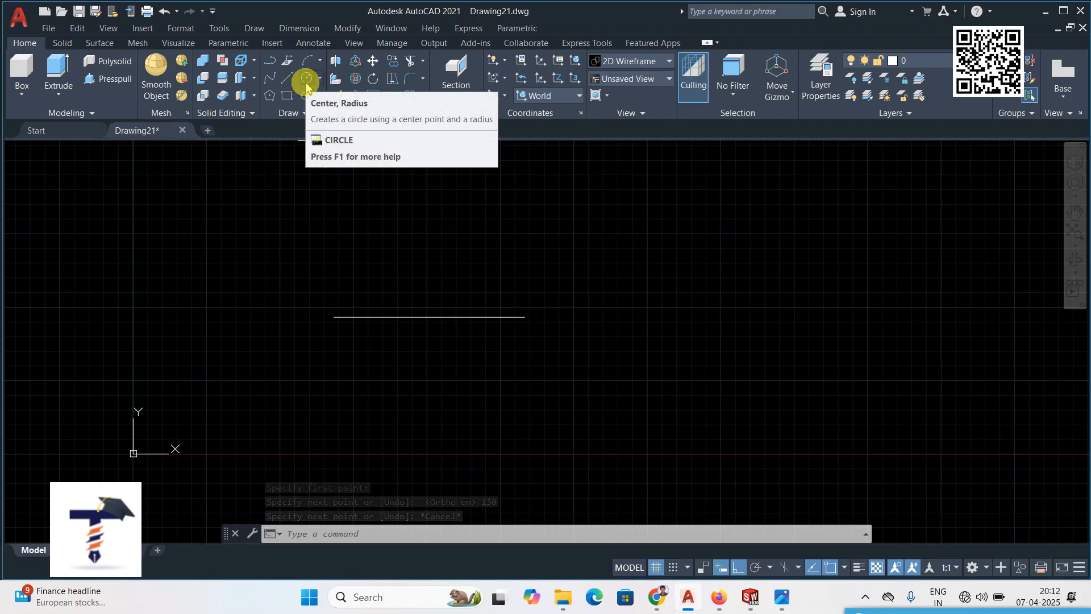
- Draw a circle of radius 50 centred on the left endpoint of the horizontal line
{"action": "left_click", "coordinate": [306, 85]}
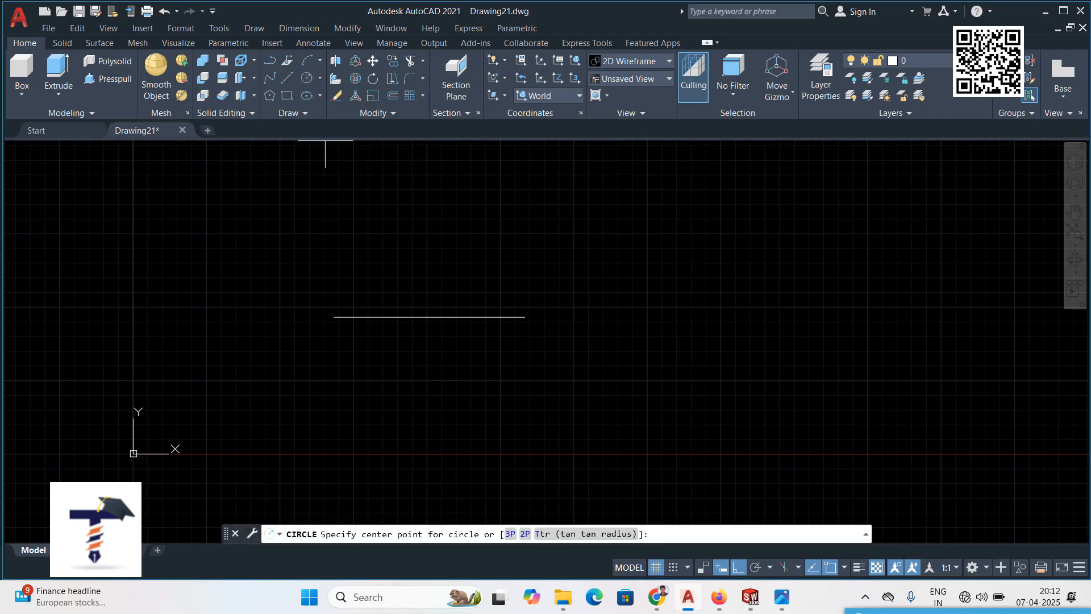
{"action": "left_click", "coordinate": [333, 317]}
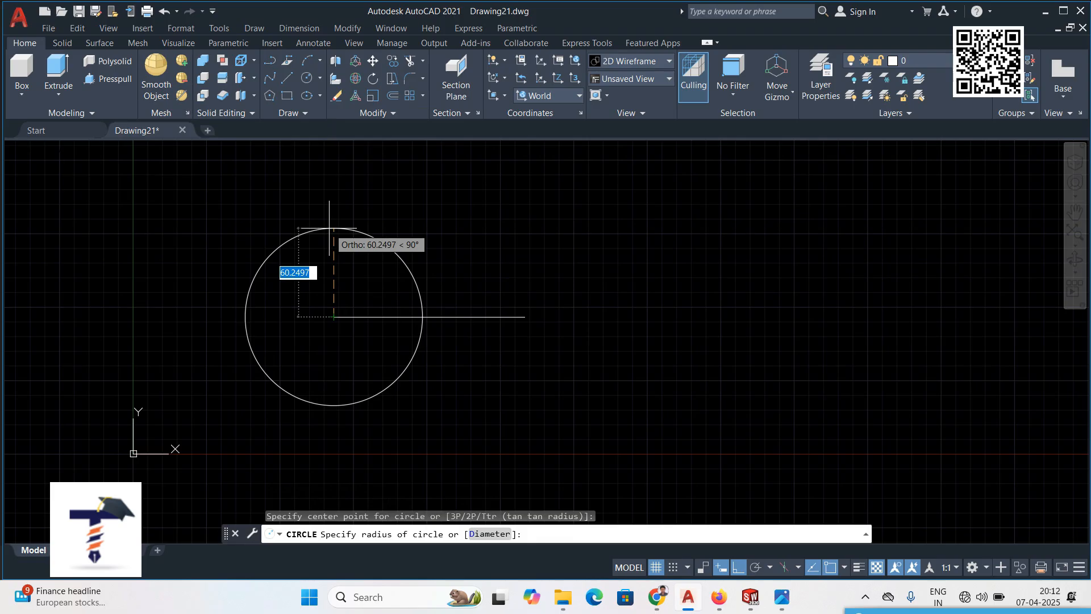
{"action": "type", "text": "50"}
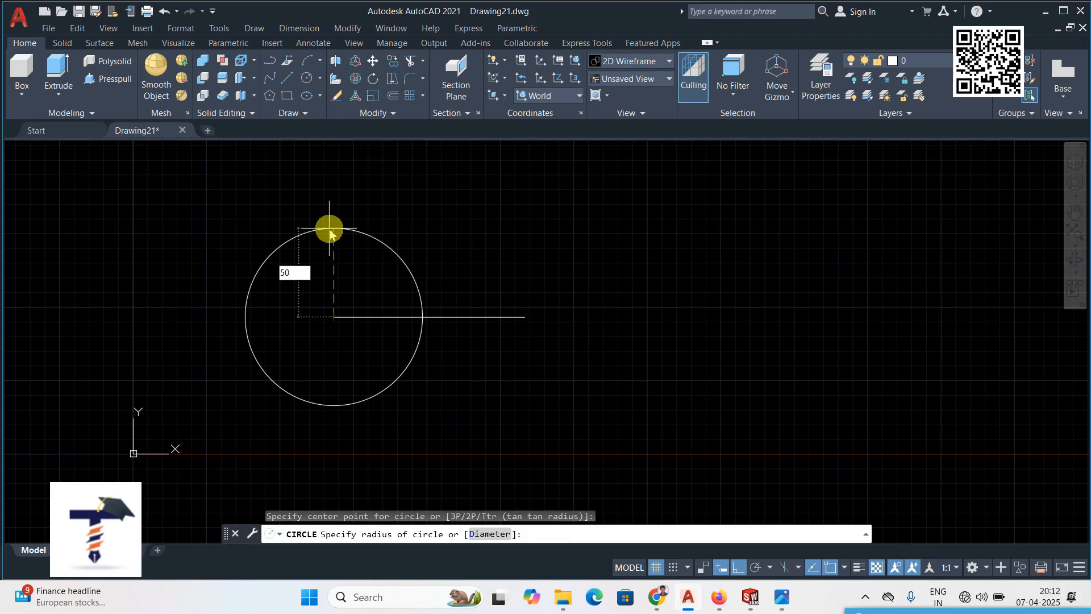
{"action": "key", "text": "Return"}
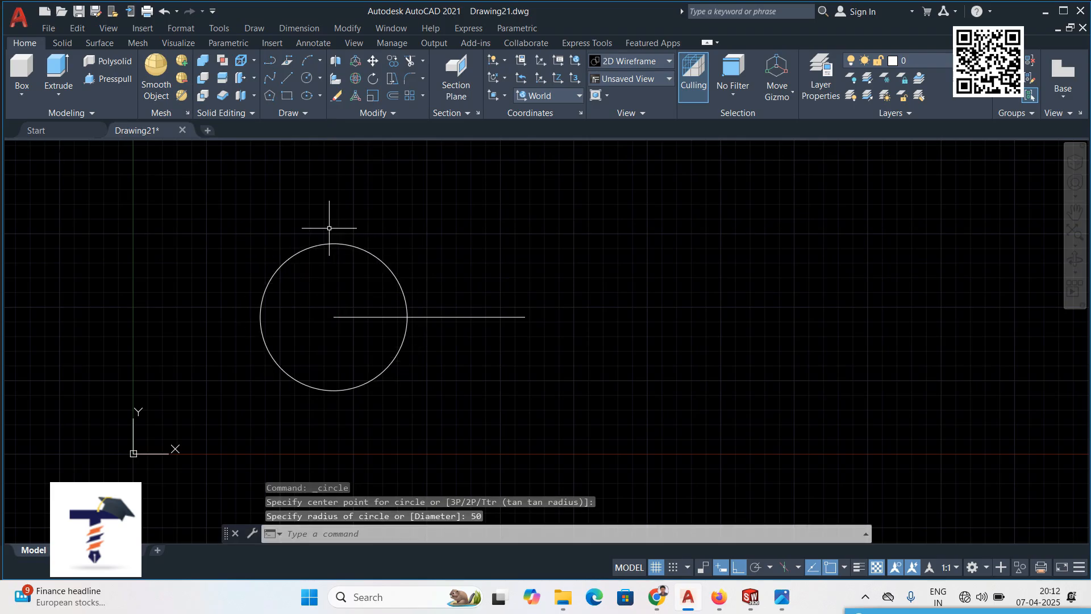
- Draw a circle of radius 50 centred on the right endpoint of the horizontal line
{"action": "left_click", "coordinate": [306, 78]}
{"action": "left_click", "coordinate": [524, 310]}
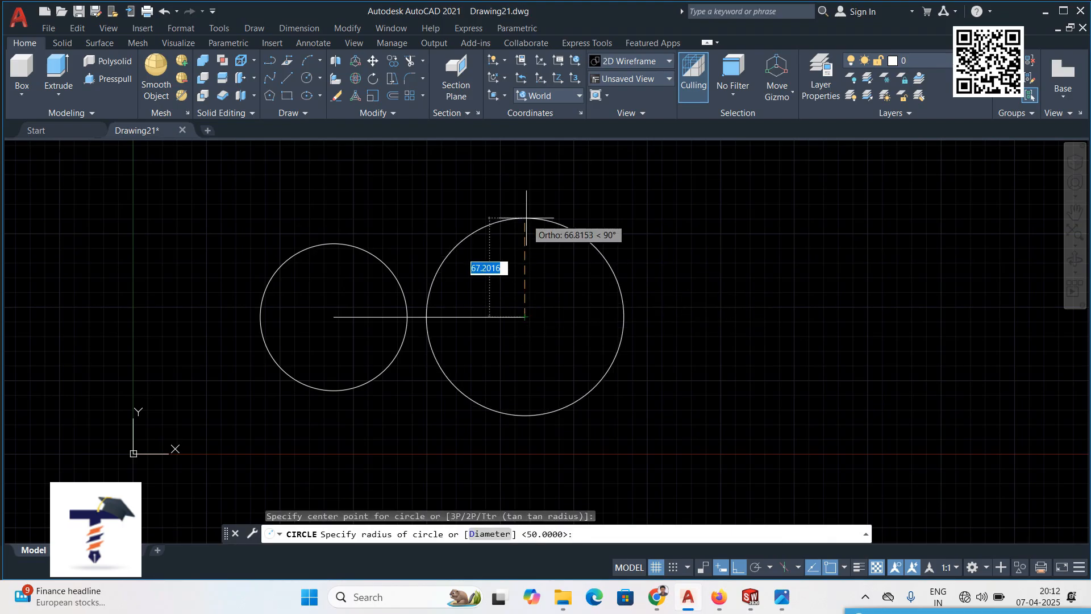
{"action": "type", "text": "5"}
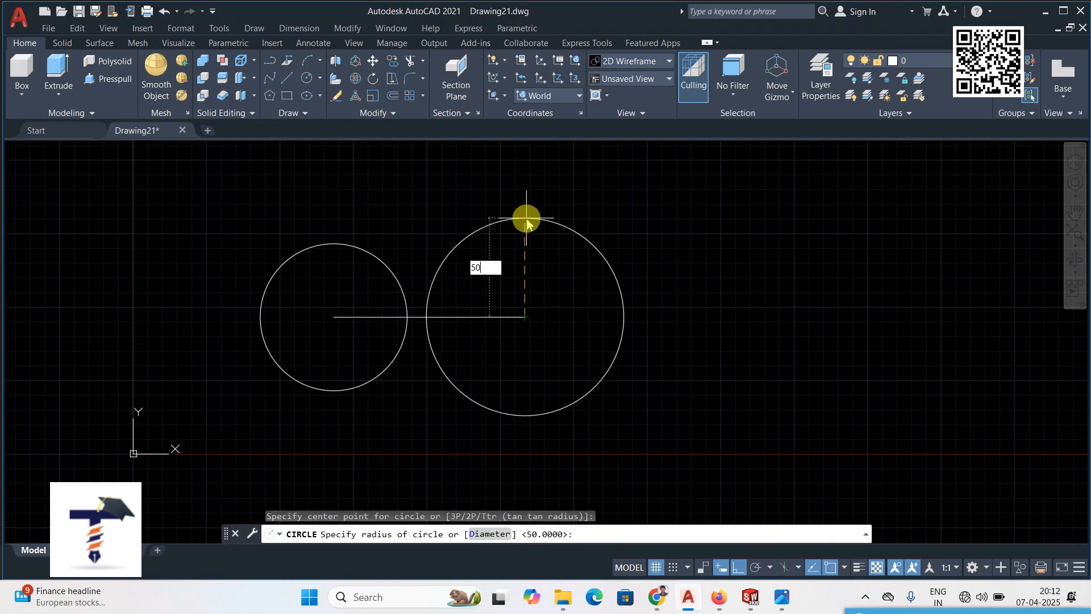
{"action": "type", "text": "0"}
{"action": "key", "text": "Return"}
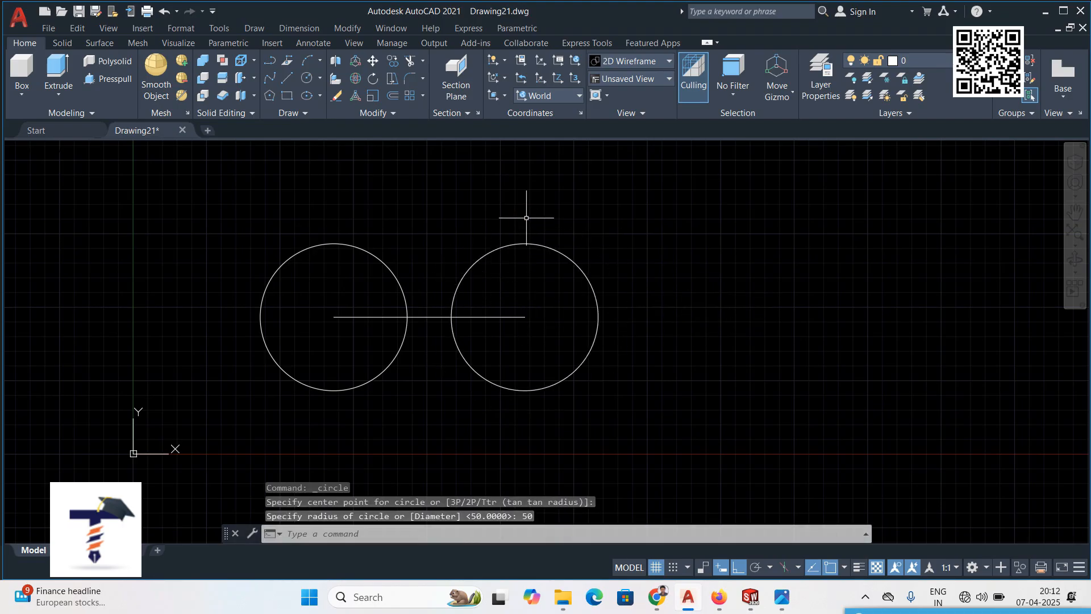
- Enable the Quadrant object snap and draw a line joining the top quadrants of the two circles
{"action": "left_click", "coordinate": [287, 83]}
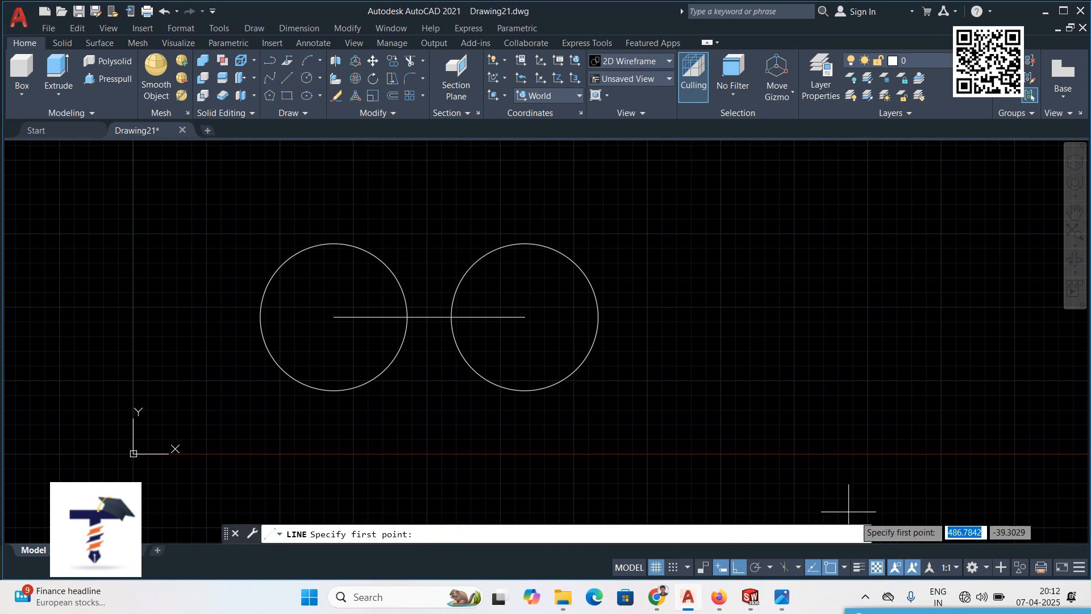
{"action": "left_click", "coordinate": [844, 568]}
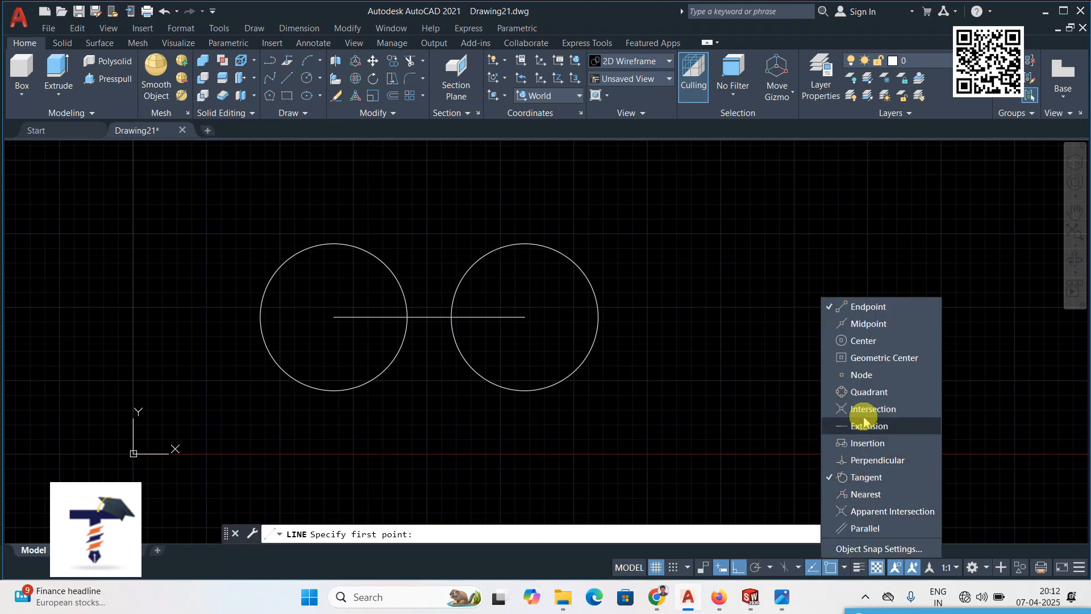
{"action": "left_click", "coordinate": [363, 415]}
{"action": "left_click", "coordinate": [332, 244]}
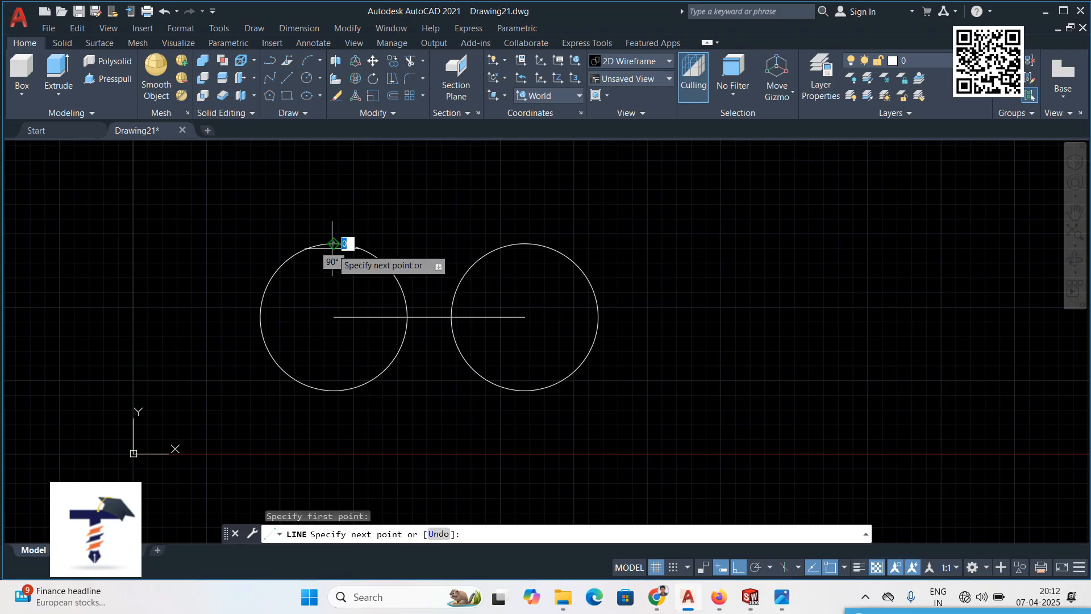
{"action": "left_click", "coordinate": [525, 243]}
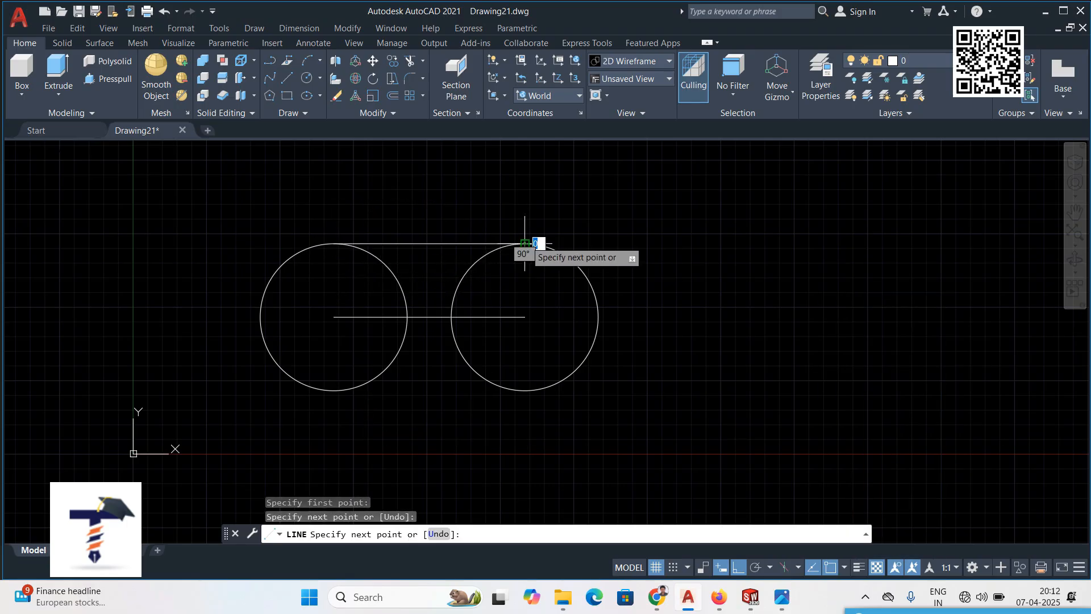
{"action": "right_click", "coordinate": [632, 229]}
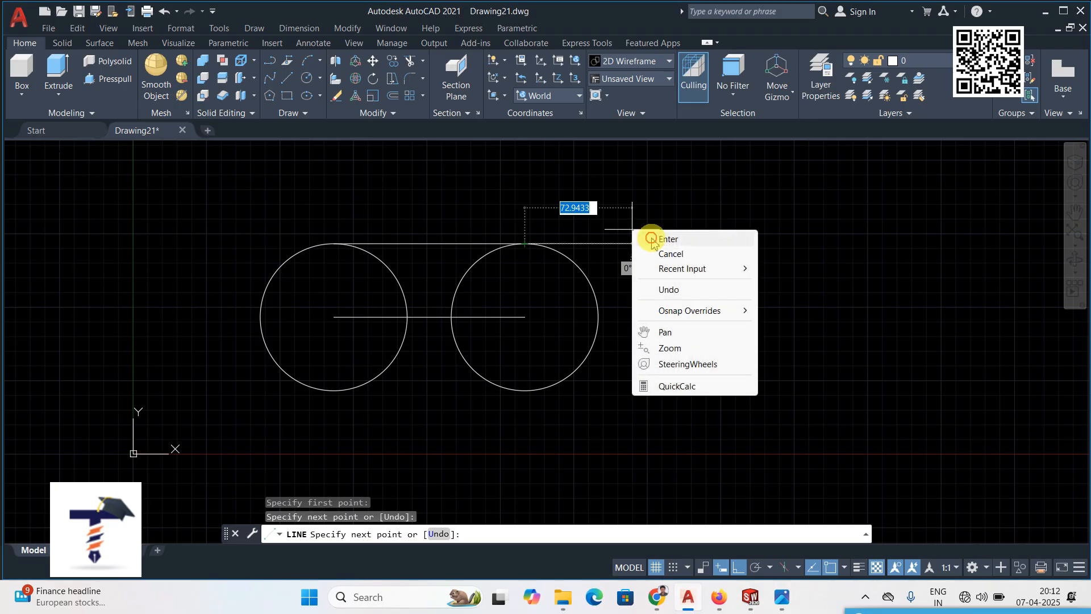
{"action": "left_click", "coordinate": [647, 236]}
- Draw a line joining the bottom quadrants of the two circles
{"action": "left_click", "coordinate": [283, 81]}
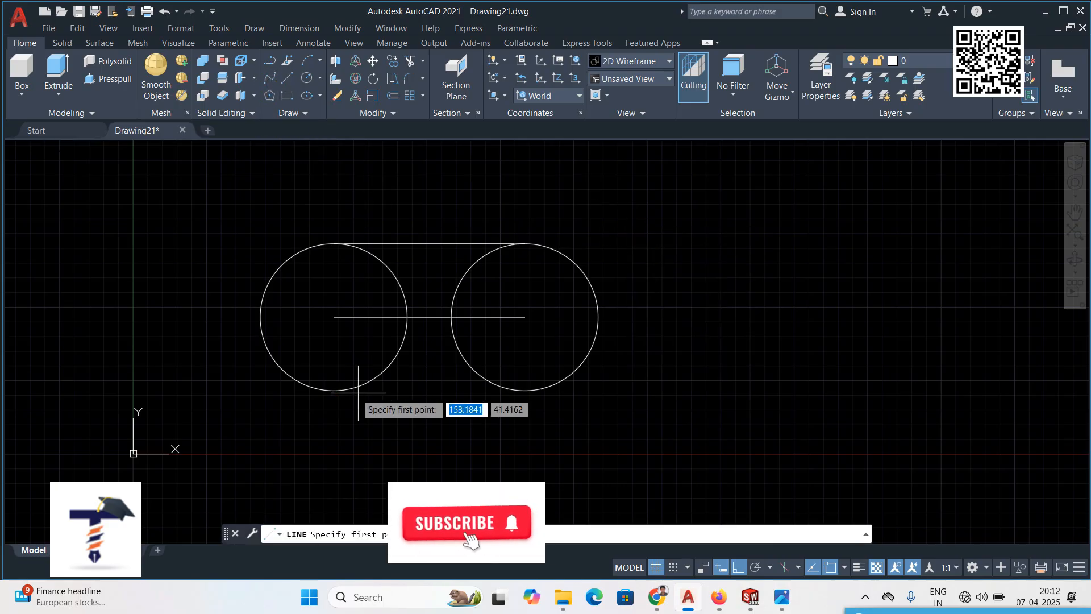
{"action": "left_click", "coordinate": [334, 391]}
{"action": "left_click", "coordinate": [524, 390]}
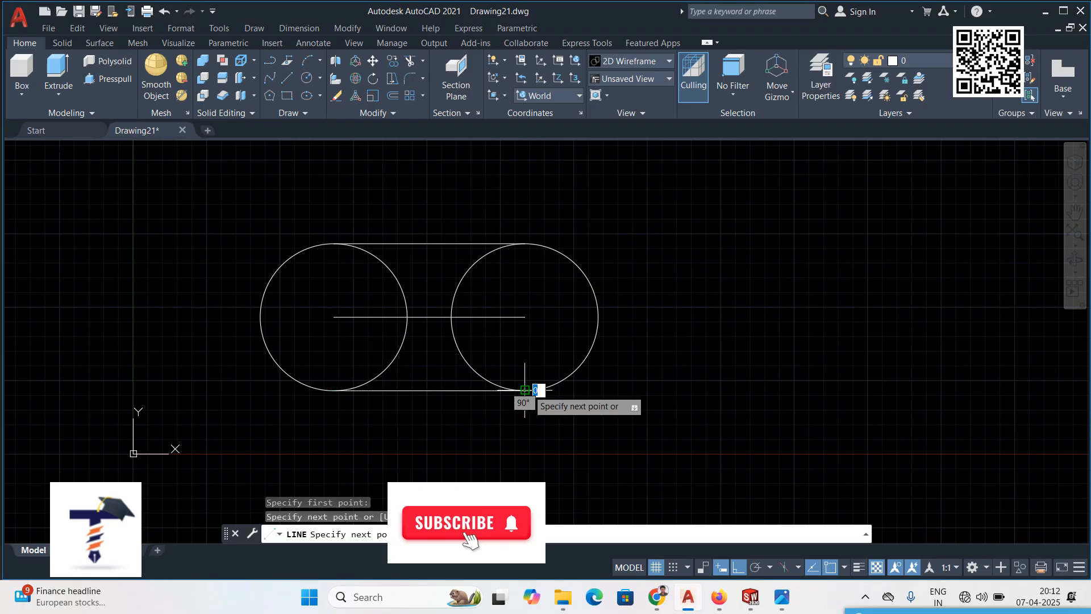
{"action": "right_click", "coordinate": [646, 357]}
{"action": "left_click", "coordinate": [660, 365]}
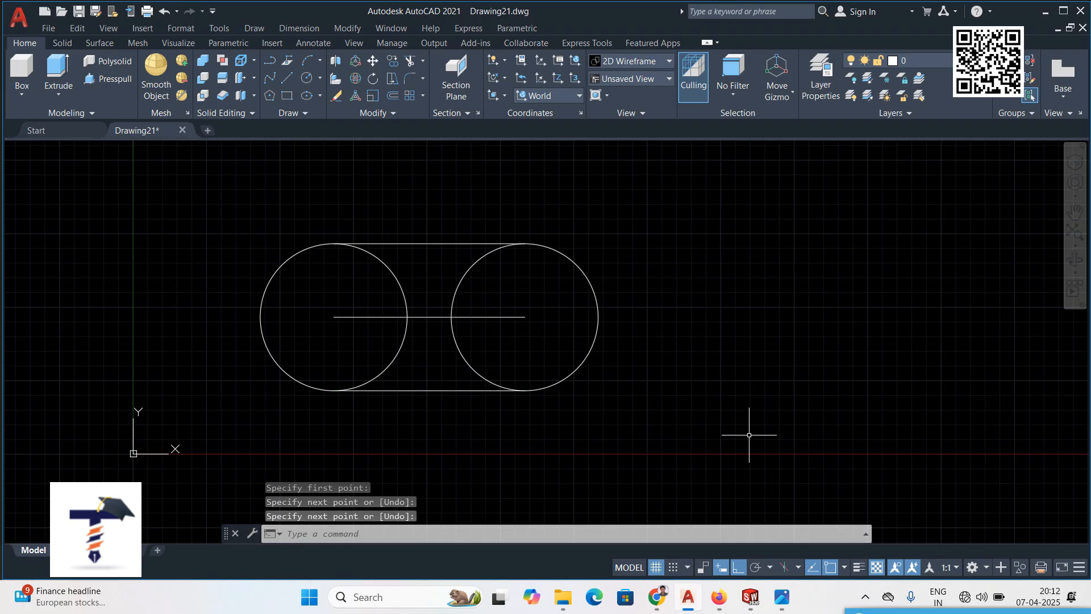
- Draw a circle of radius 20 concentric with the right-hand circle
{"action": "left_click", "coordinate": [844, 567]}
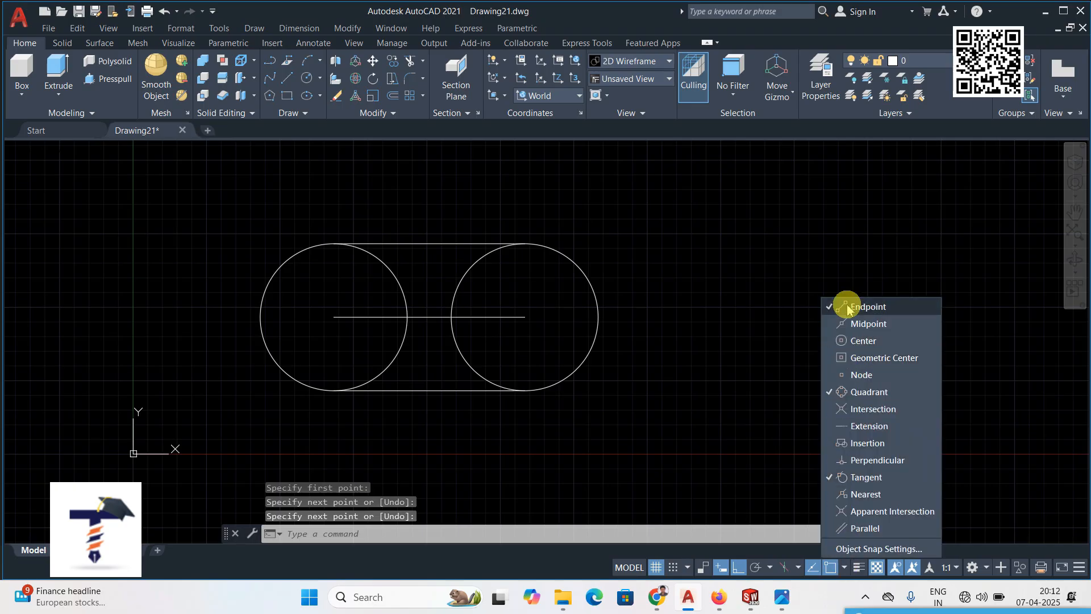
{"action": "left_click", "coordinate": [303, 170]}
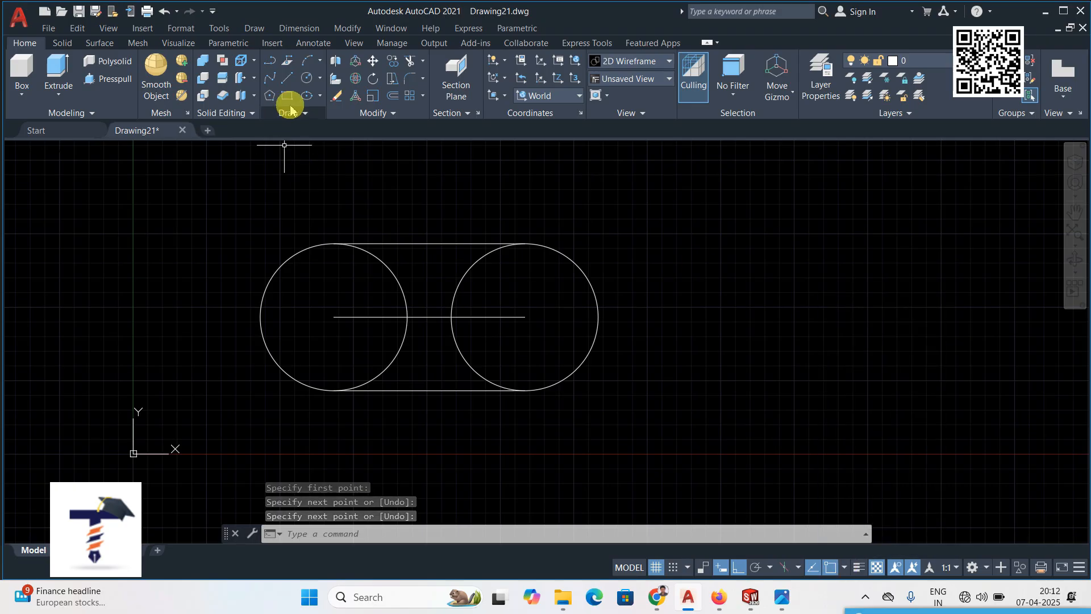
{"action": "left_click", "coordinate": [306, 79]}
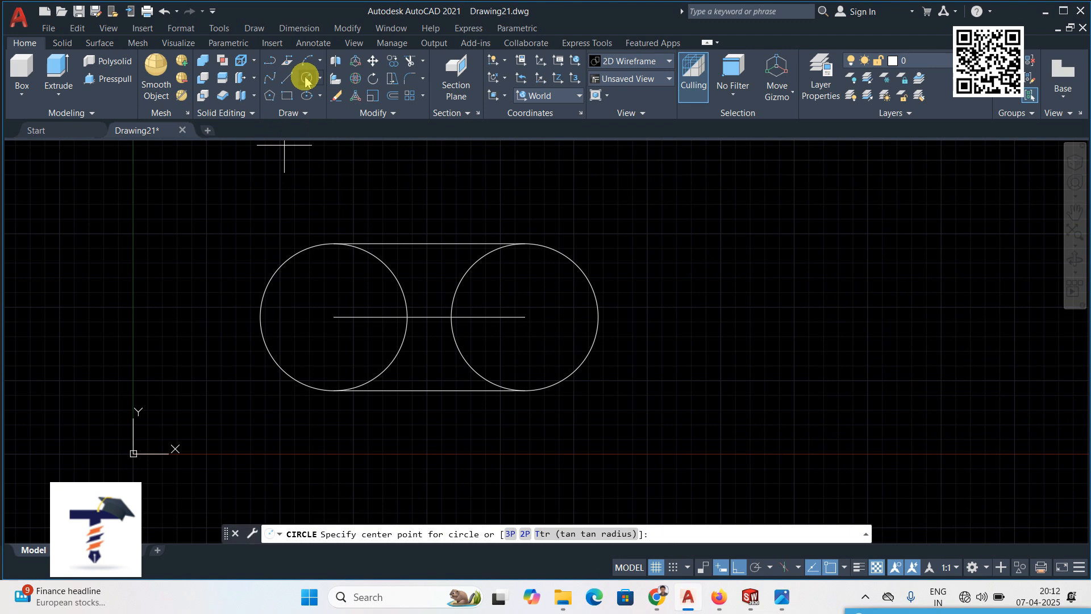
{"action": "left_click", "coordinate": [524, 316]}
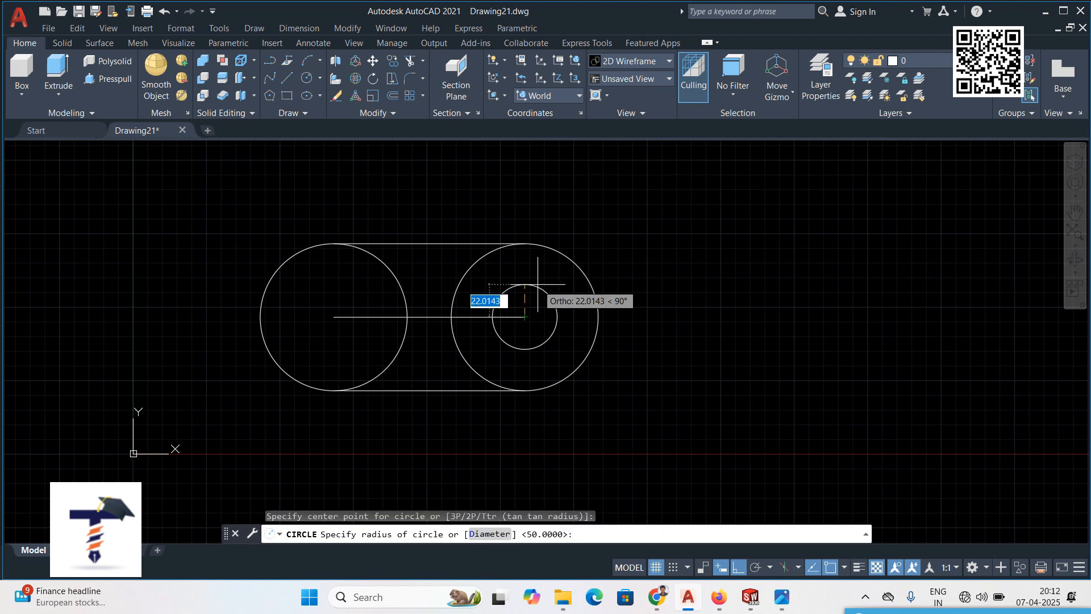
{"action": "type", "text": "20"}
{"action": "key", "text": "Return"}
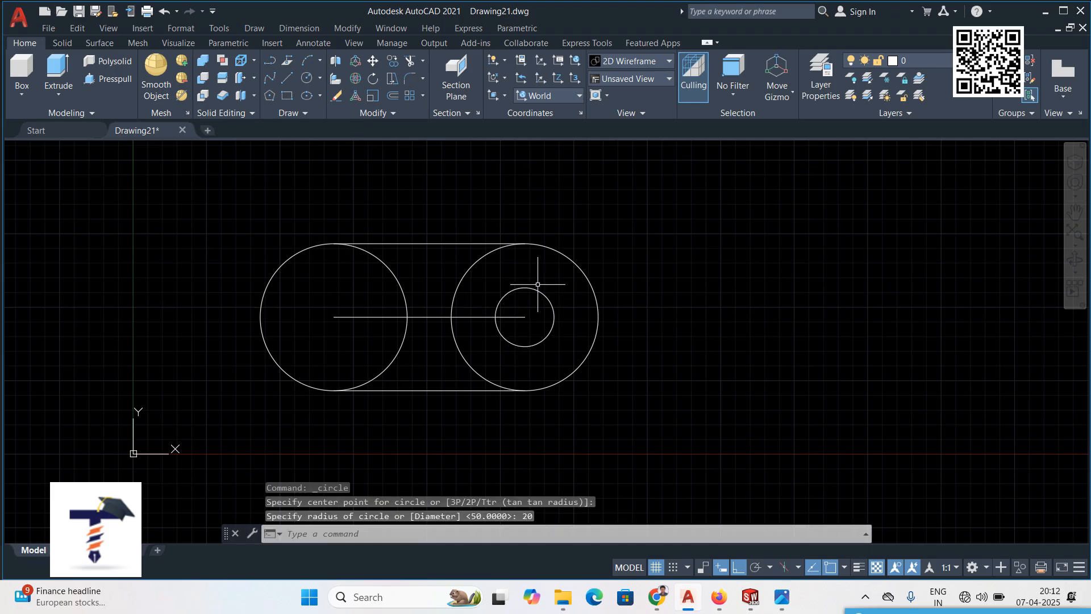
- Draw the upper half of the keyway from the small circle's centre: 30 to the right, 7.5 up, and back left into the circle
{"action": "left_click", "coordinate": [287, 77]}
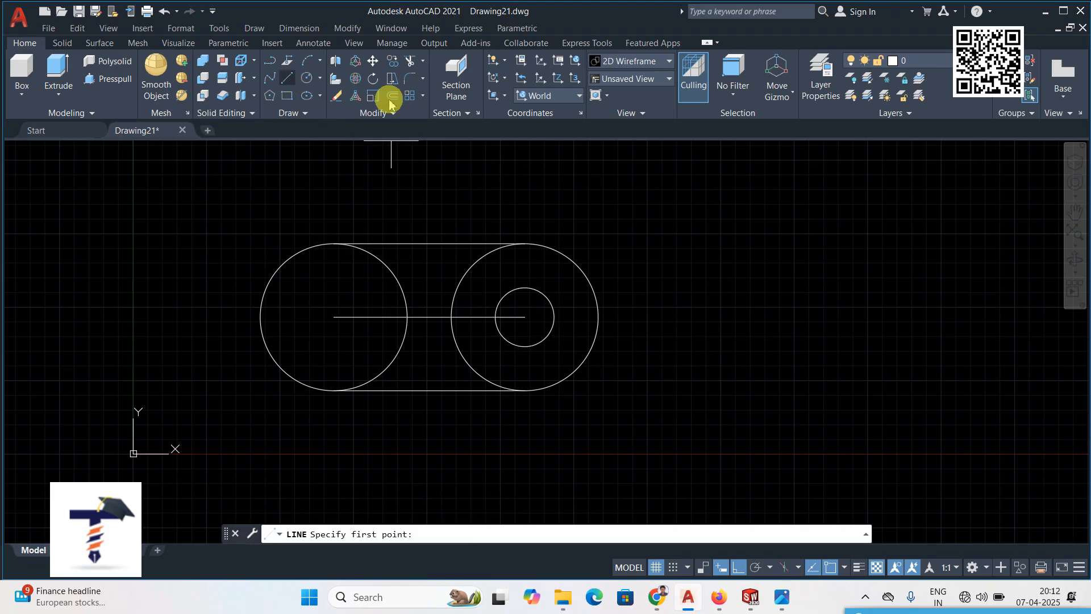
{"action": "left_click", "coordinate": [524, 315]}
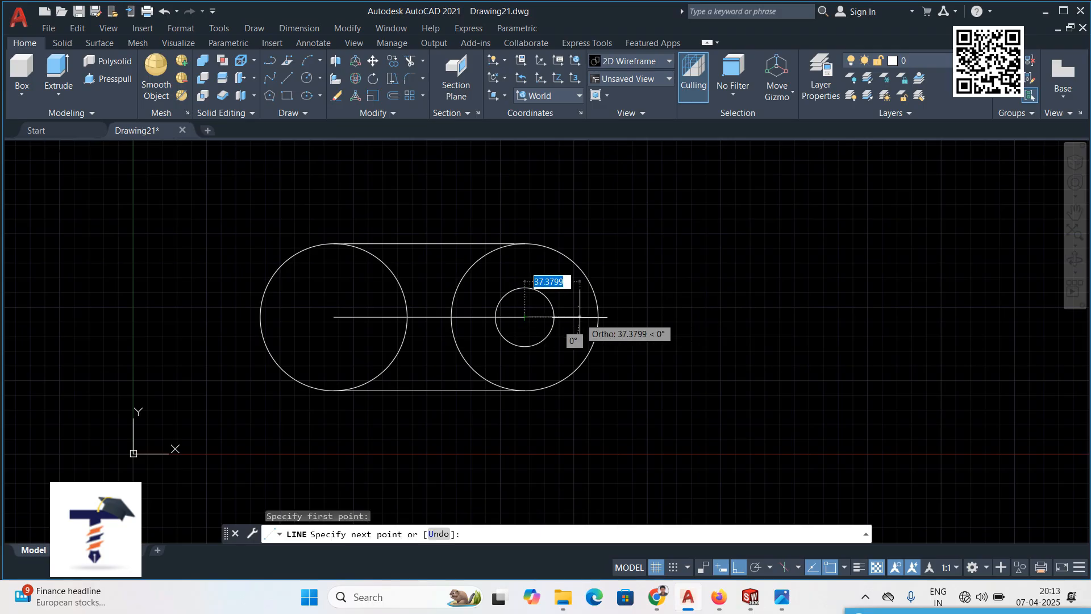
{"action": "type", "text": "30"}
{"action": "key", "text": "Return"}
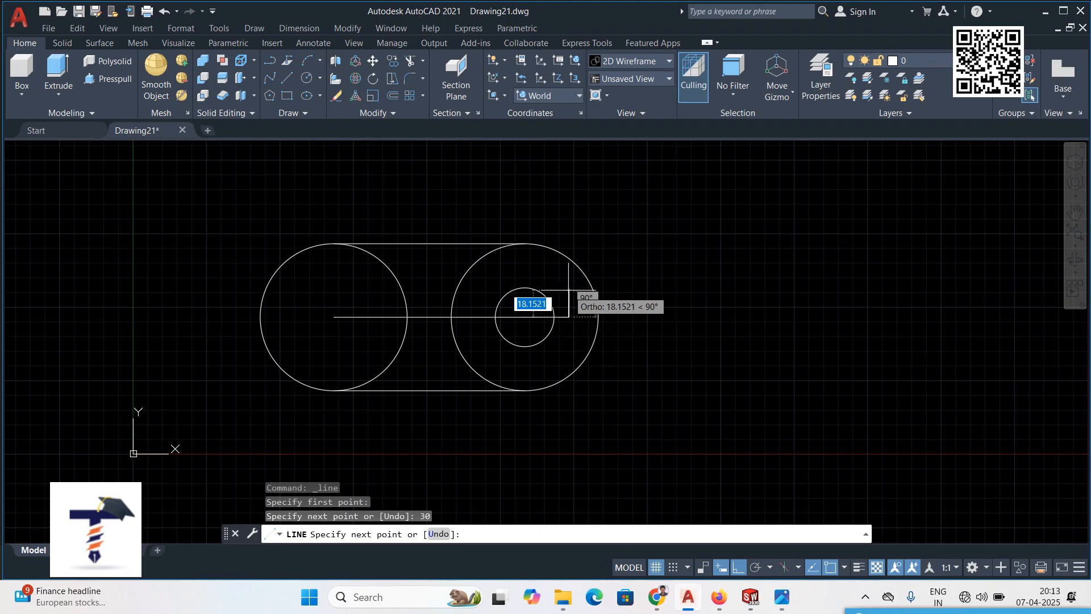
{"action": "type", "text": "1"}
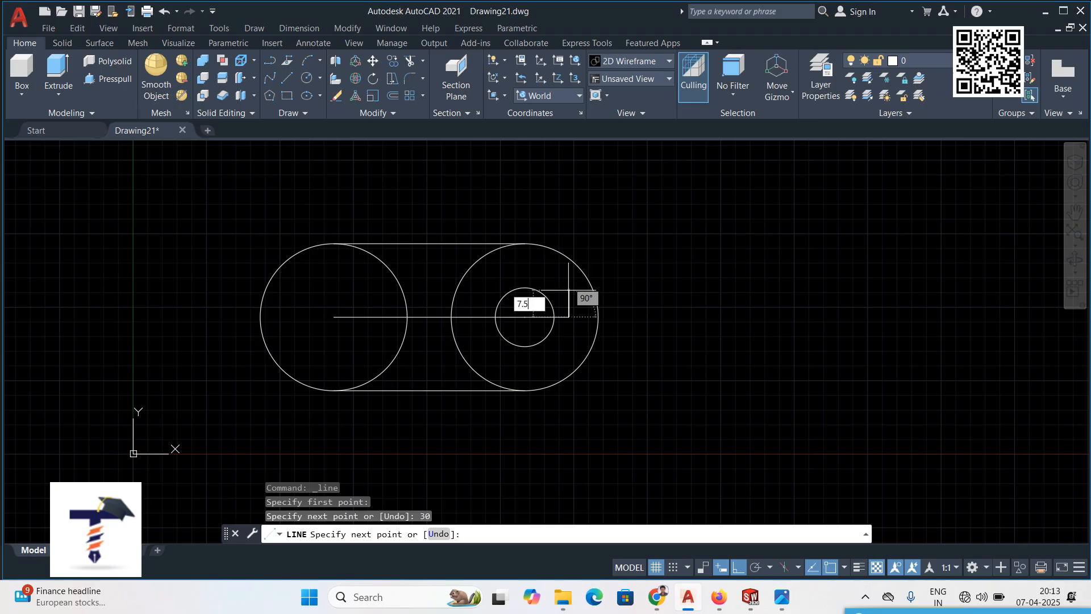
{"action": "type", "text": ".5"}
{"action": "key", "text": "Return"}
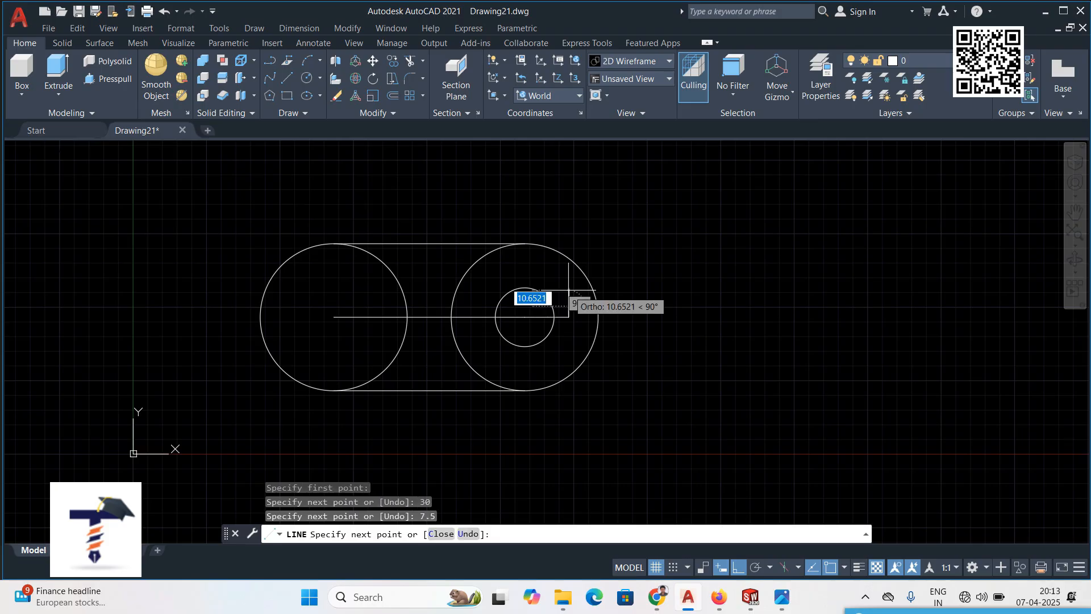
{"action": "scroll", "coordinate": [567, 290], "scroll_direction": "up", "scroll_amount": 2}
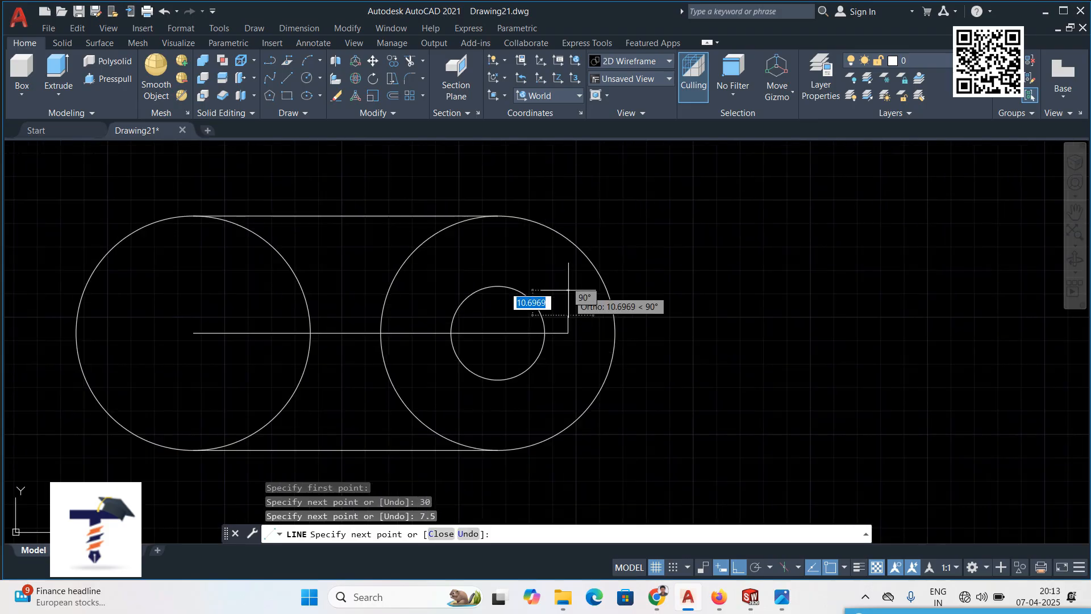
{"action": "left_click", "coordinate": [506, 315]}
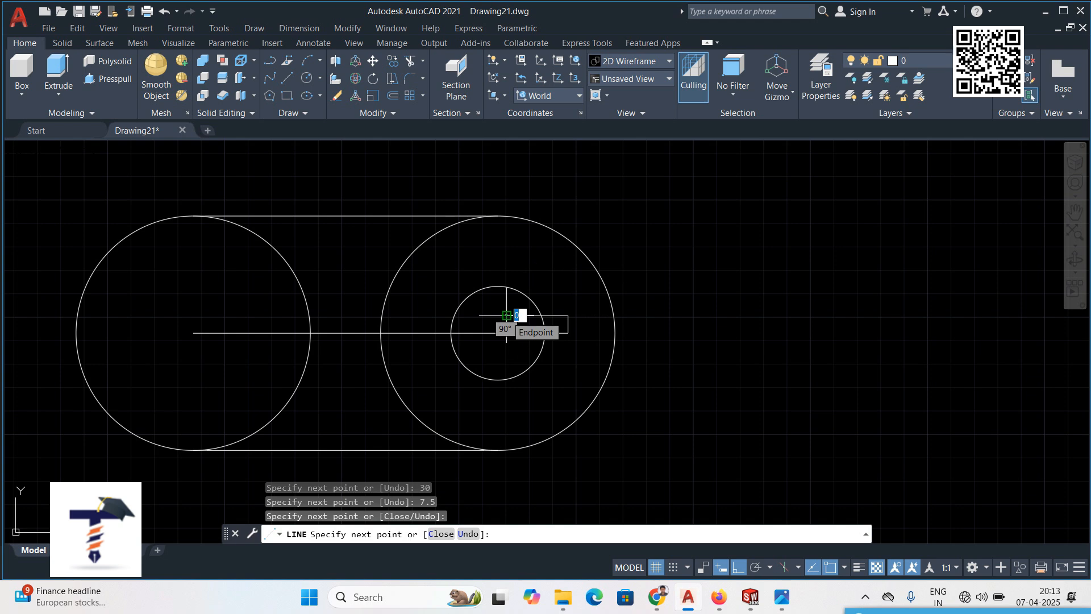
{"action": "key", "text": "Escape"}
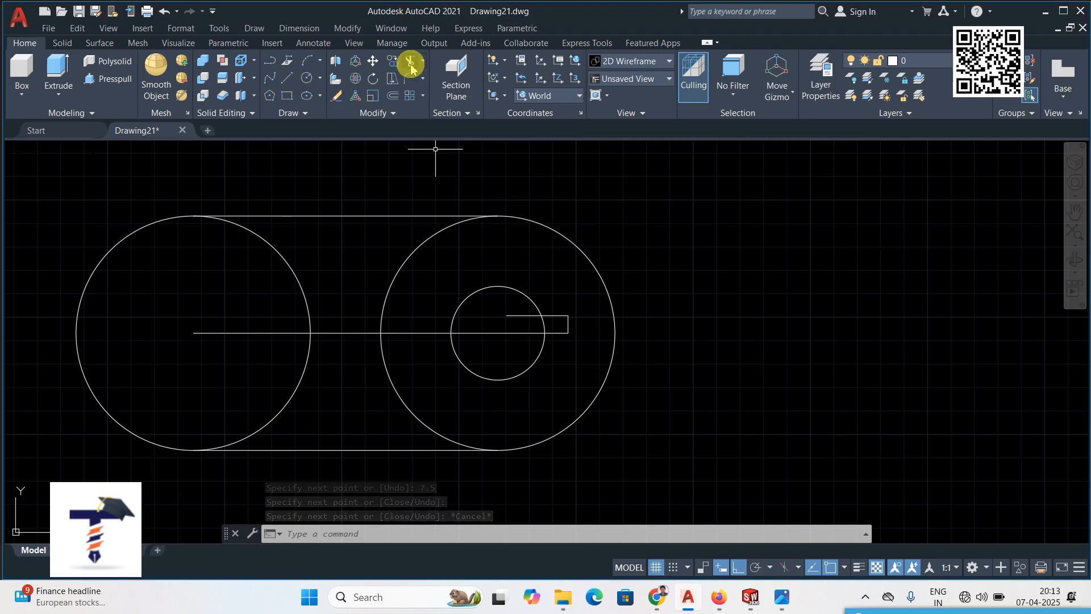
- Trim the part of the keyway's upper line that lies inside the small circle
{"action": "left_click", "coordinate": [348, 28]}
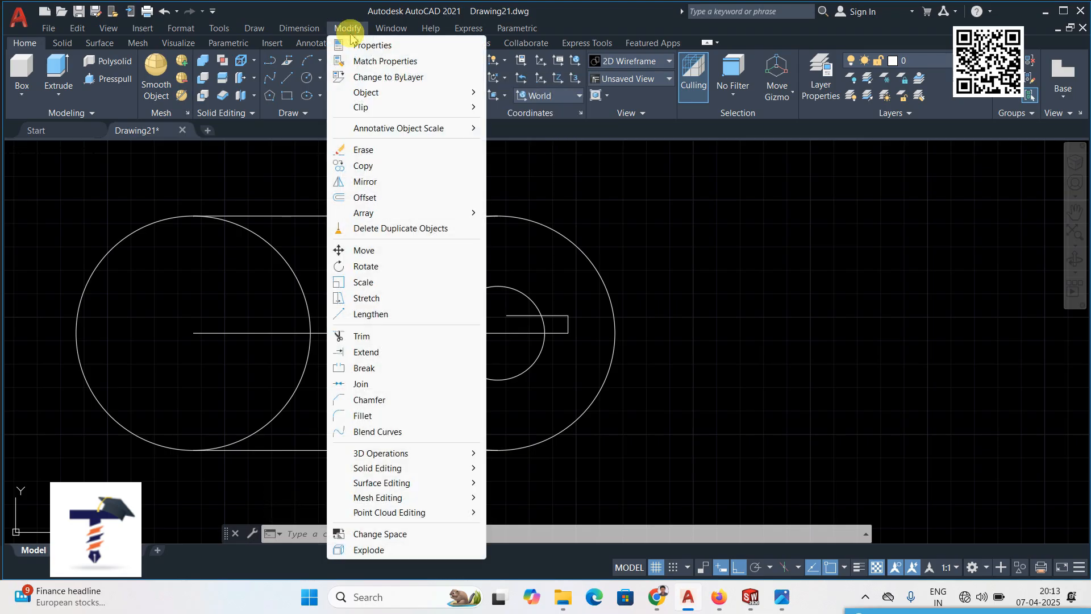
{"action": "left_click", "coordinate": [385, 338]}
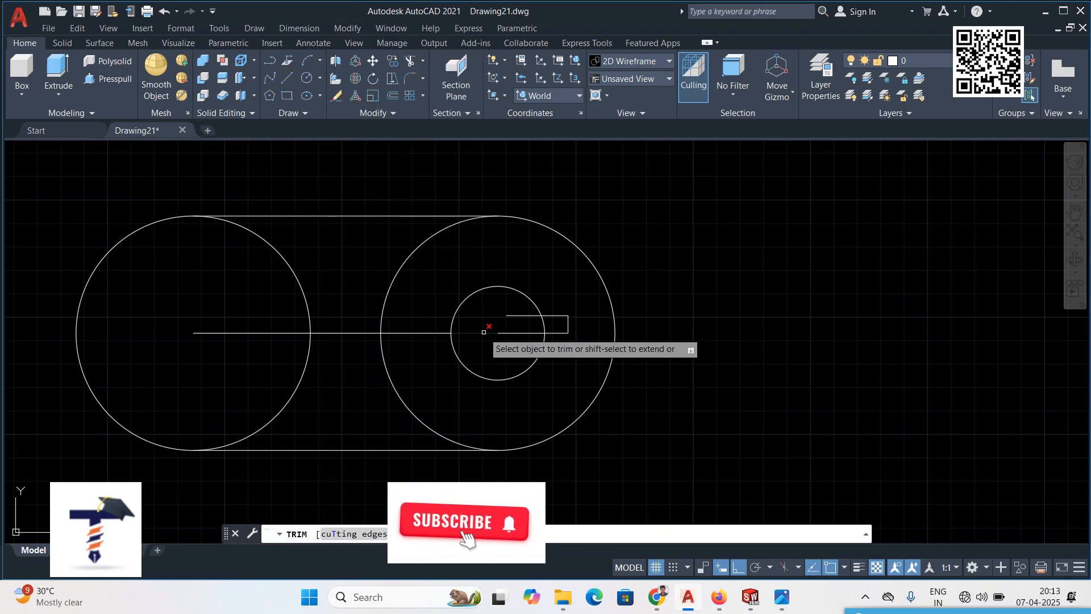
{"action": "left_click", "coordinate": [526, 315]}
{"action": "right_click", "coordinate": [658, 237]}
{"action": "left_click", "coordinate": [676, 245]}
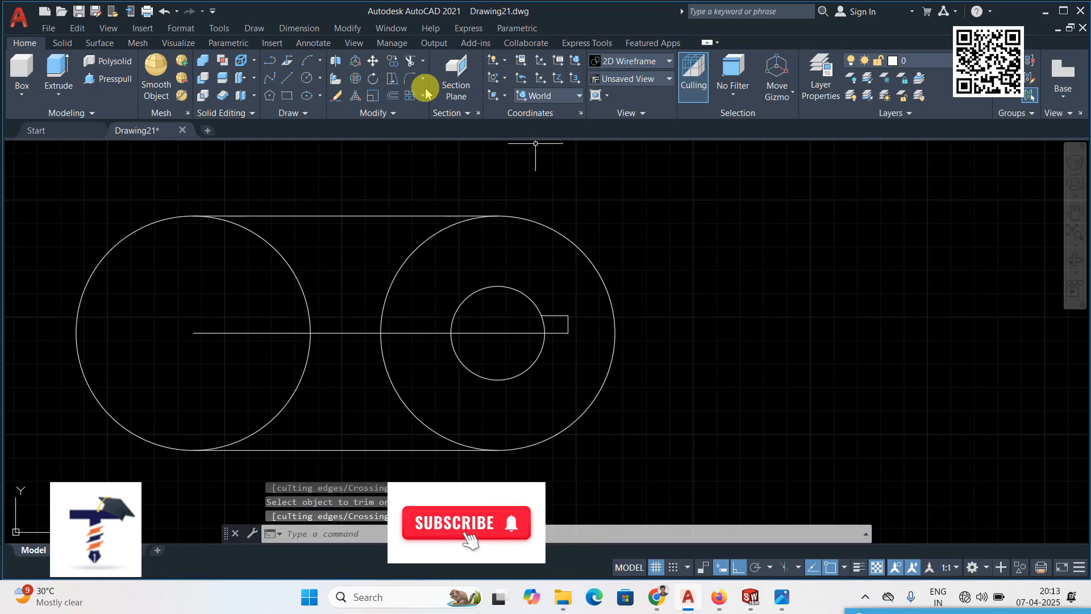
- Mirror the two upper keyway lines about the horizontal centreline, keeping the source lines
{"action": "left_click", "coordinate": [347, 27]}
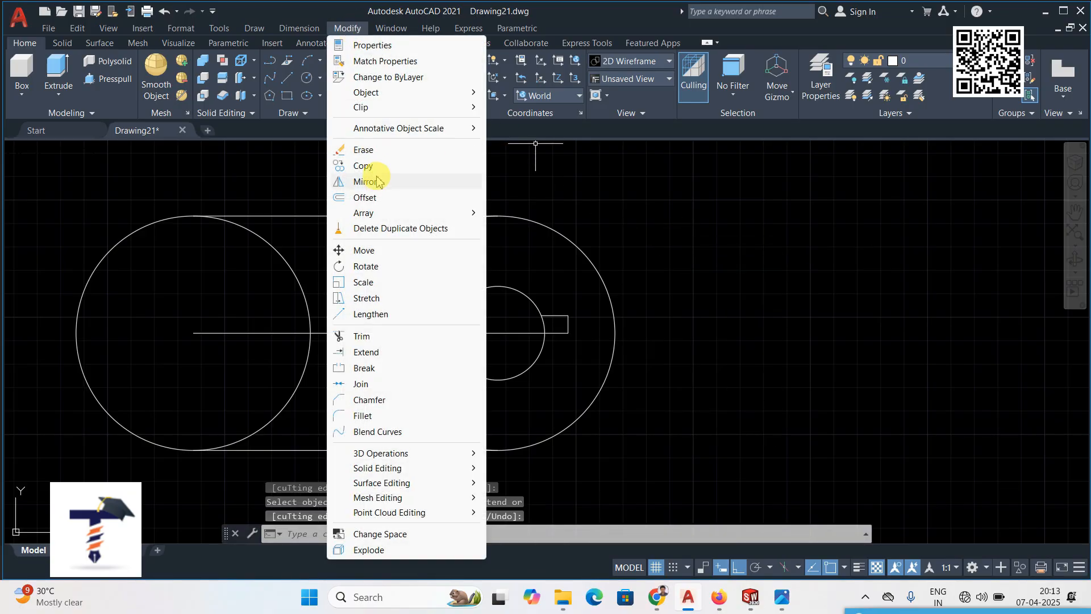
{"action": "left_click", "coordinate": [376, 181]}
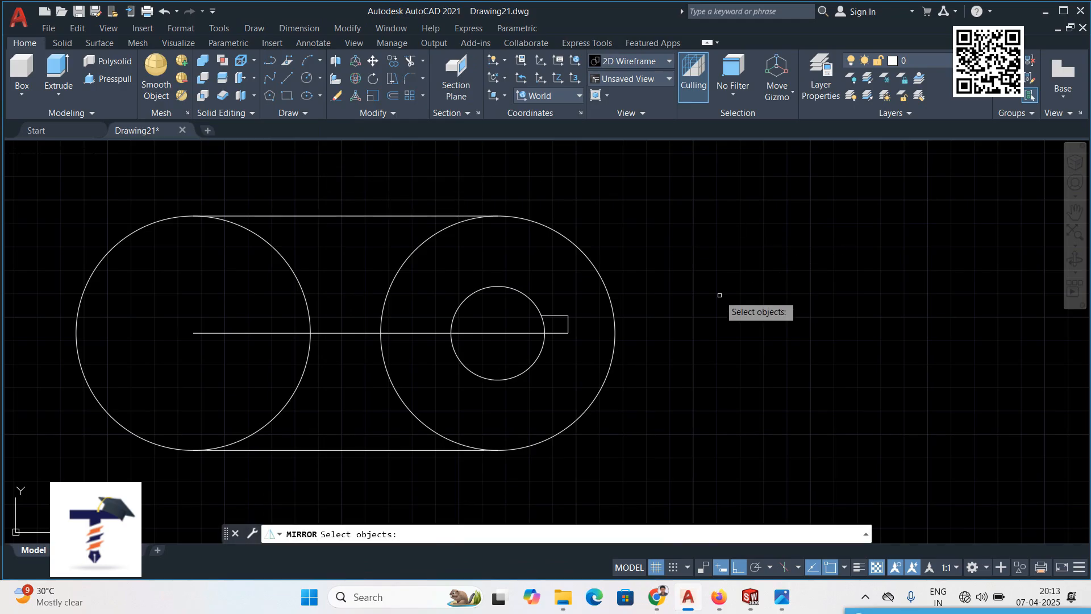
{"action": "left_click", "coordinate": [567, 320]}
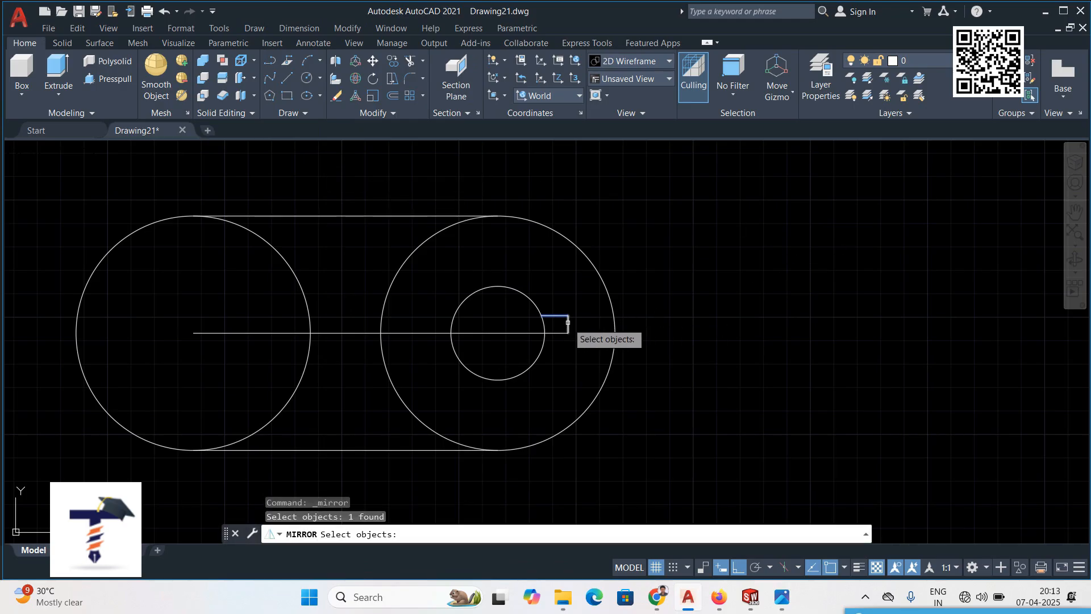
{"action": "left_click", "coordinate": [567, 324]}
{"action": "key", "text": "Return"}
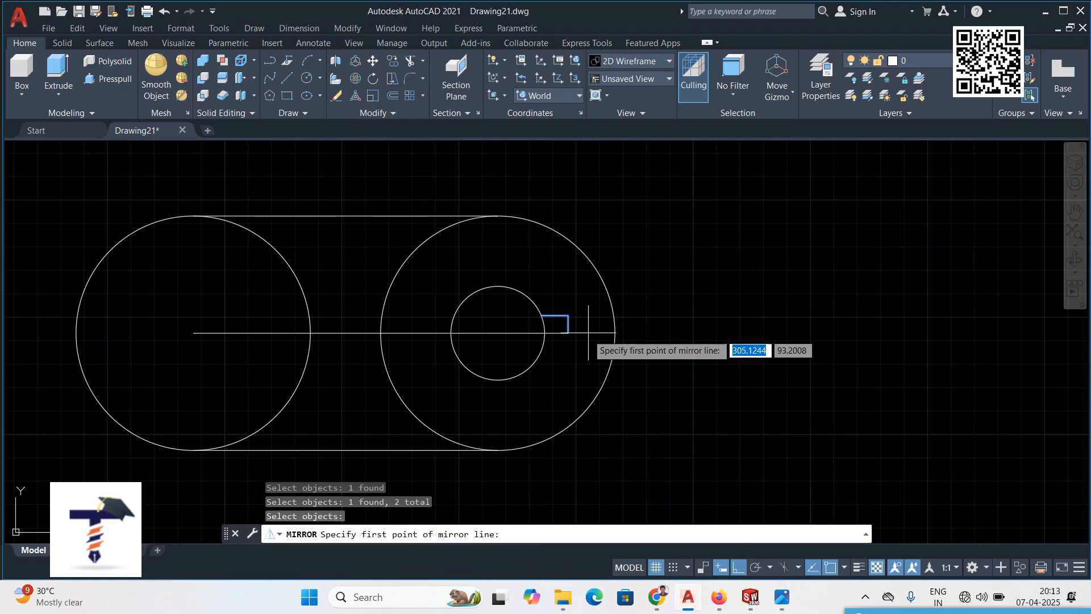
{"action": "left_click", "coordinate": [568, 332]}
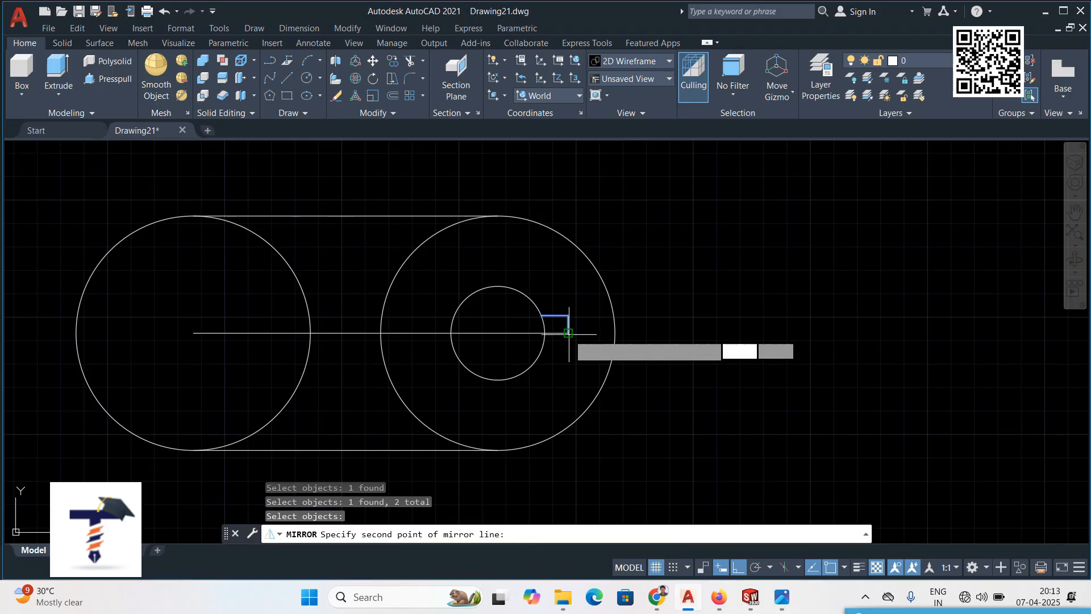
{"action": "left_click", "coordinate": [497, 334]}
{"action": "key", "text": "Return"}
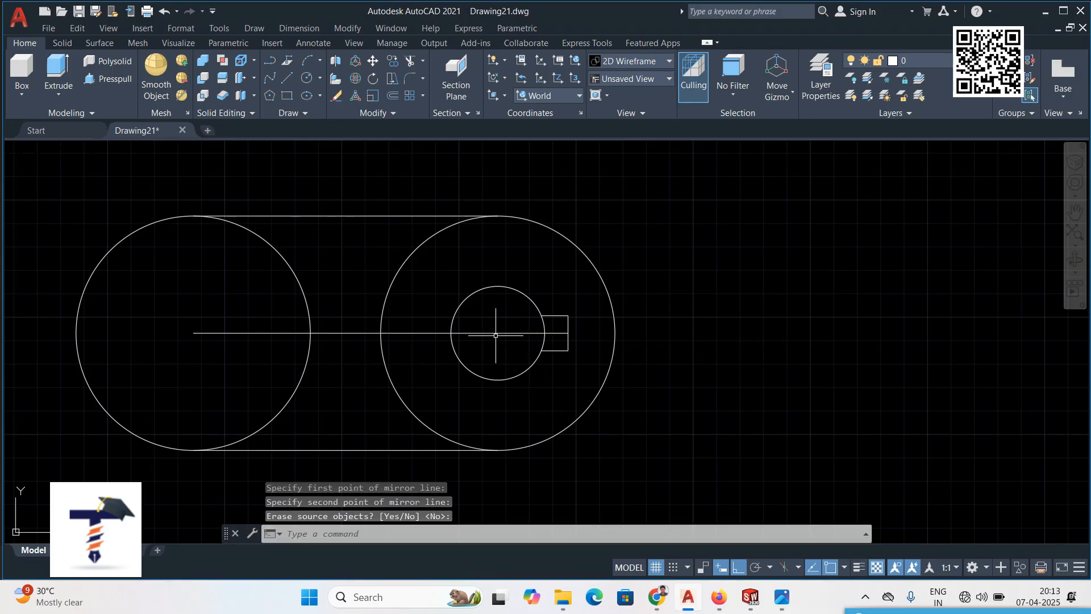
- Mirror the complete right keyway about the vertical axis through the small circle's centre, keeping the source lines
{"action": "left_click", "coordinate": [348, 28]}
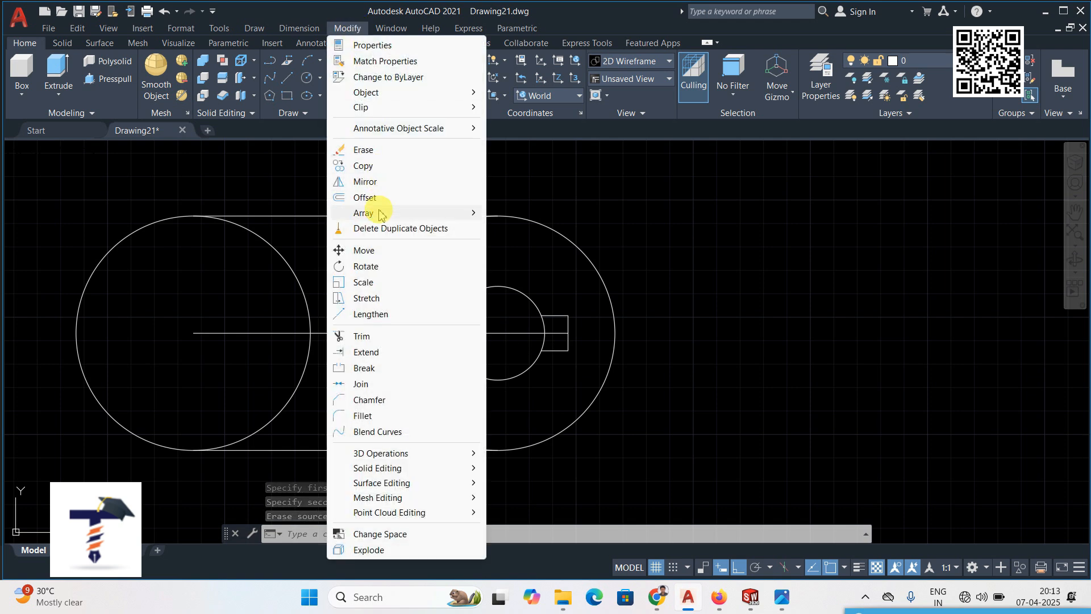
{"action": "left_click", "coordinate": [366, 181]}
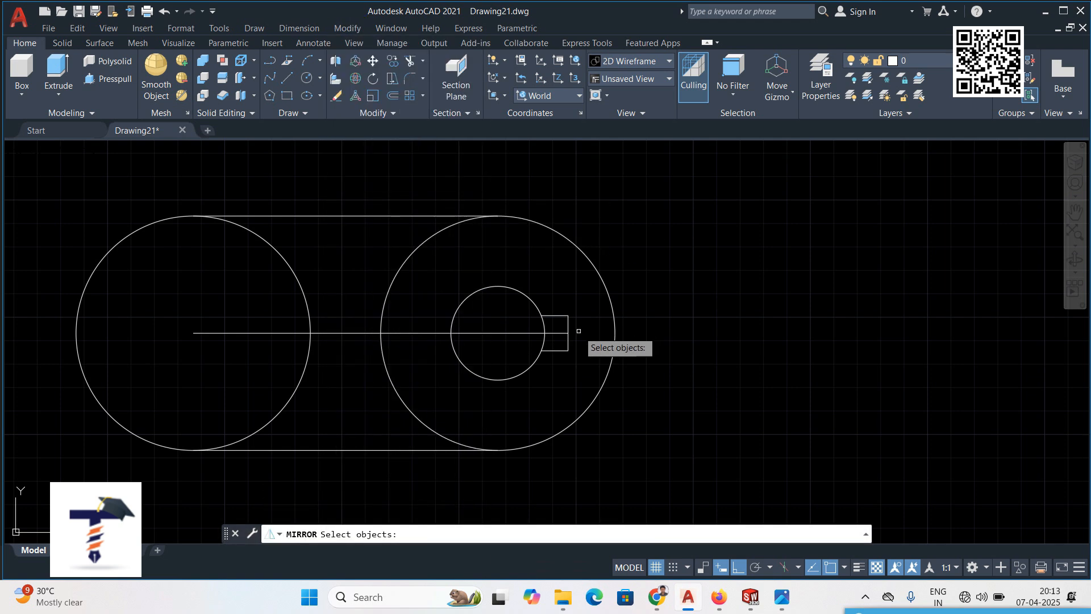
{"action": "left_click", "coordinate": [566, 348]}
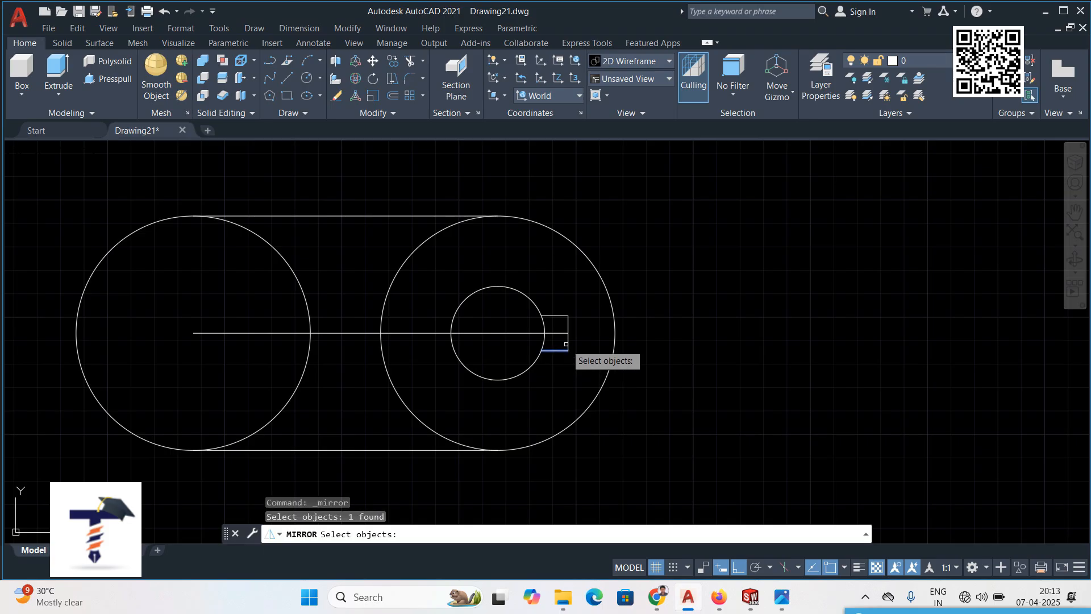
{"action": "left_click", "coordinate": [567, 335]}
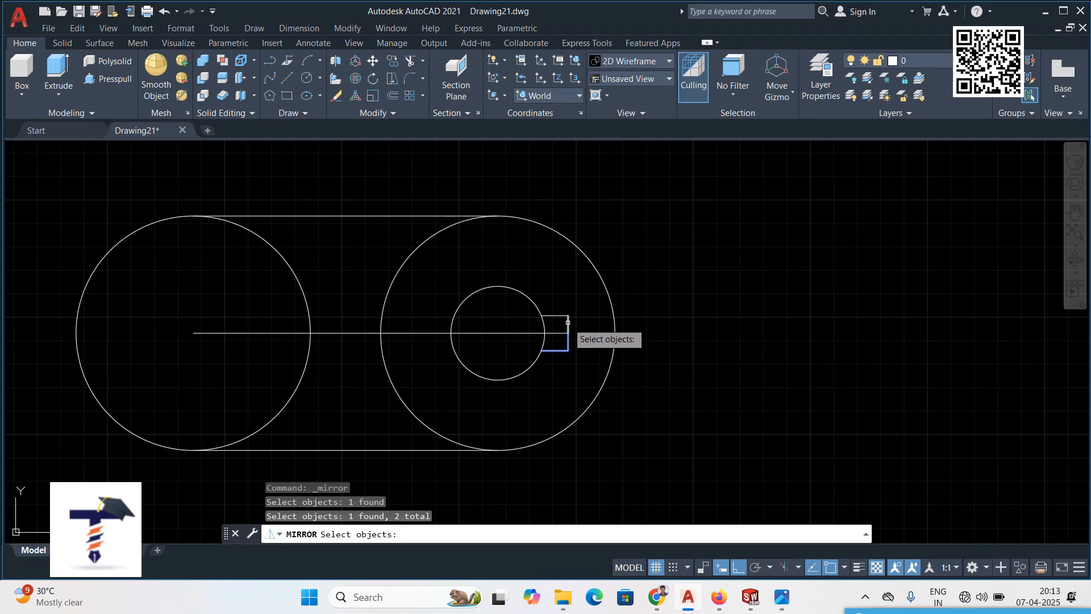
{"action": "left_click", "coordinate": [556, 317]}
{"action": "left_click", "coordinate": [555, 317]}
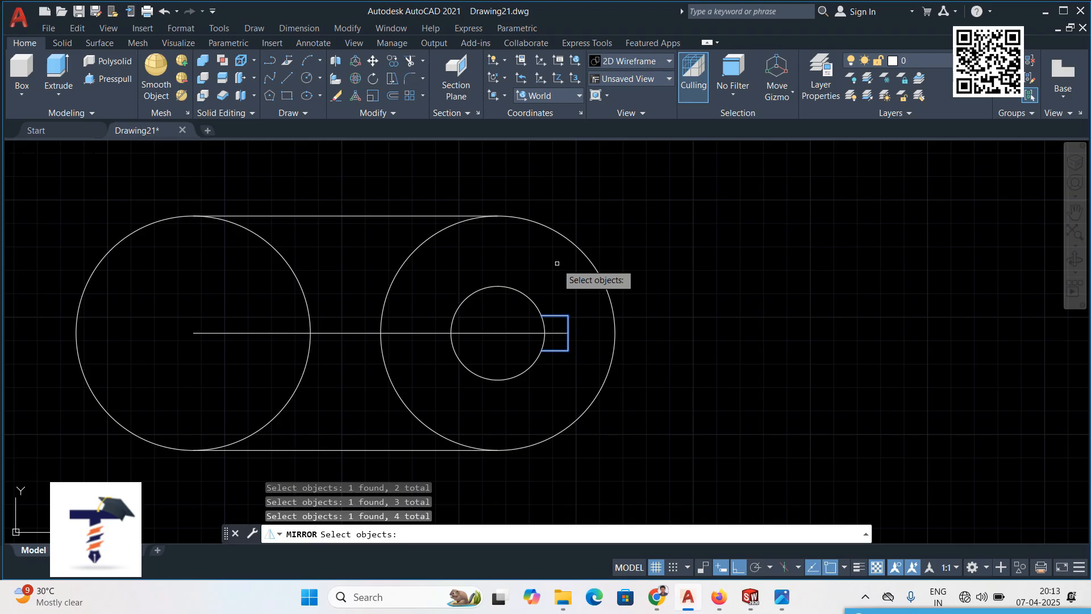
{"action": "key", "text": "Return"}
{"action": "left_click", "coordinate": [498, 333]}
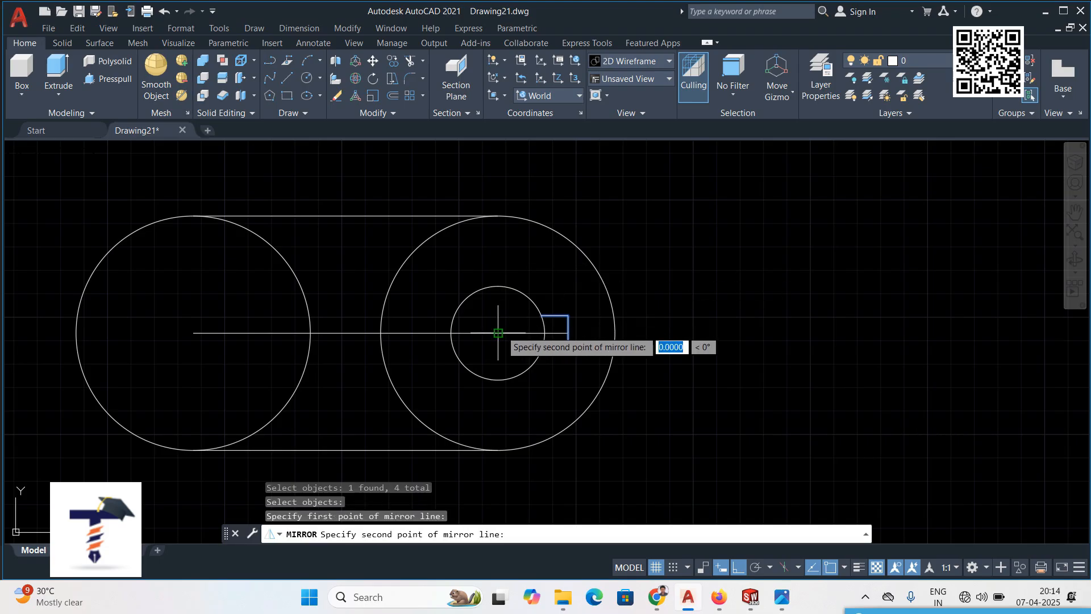
{"action": "left_click", "coordinate": [498, 216]}
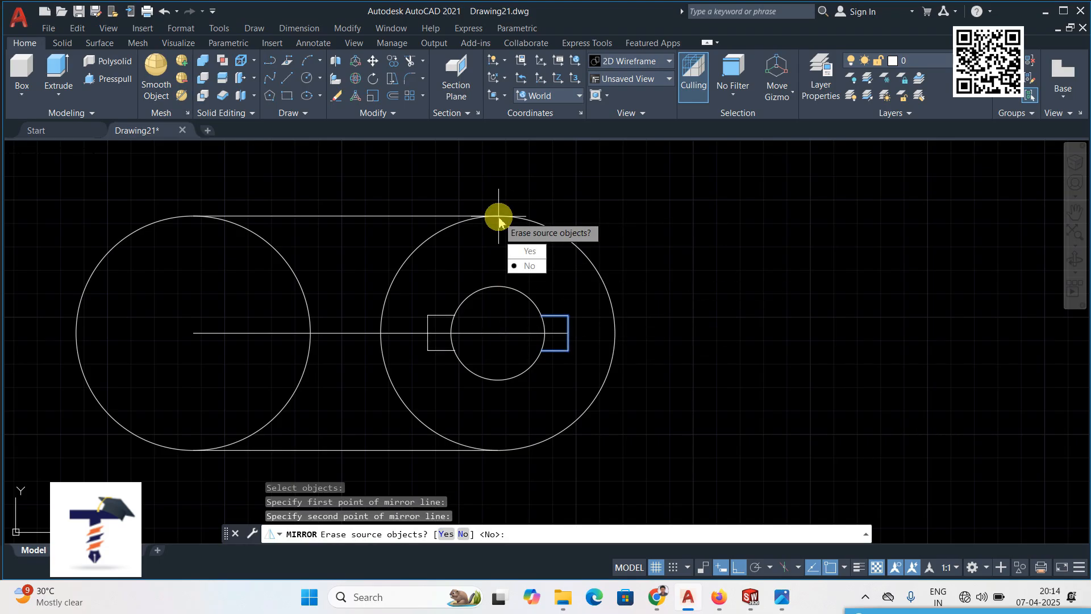
{"action": "key", "text": "Return"}
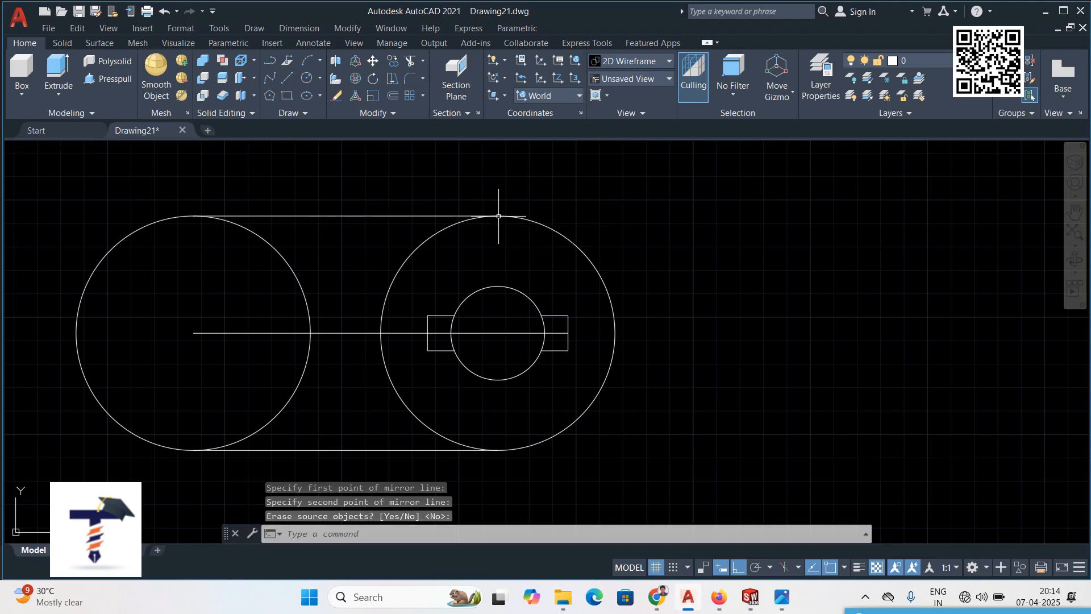
- Trim the centreline inside the right keyway and the small circle's arcs across both keyway openings
{"action": "left_click", "coordinate": [348, 28]}
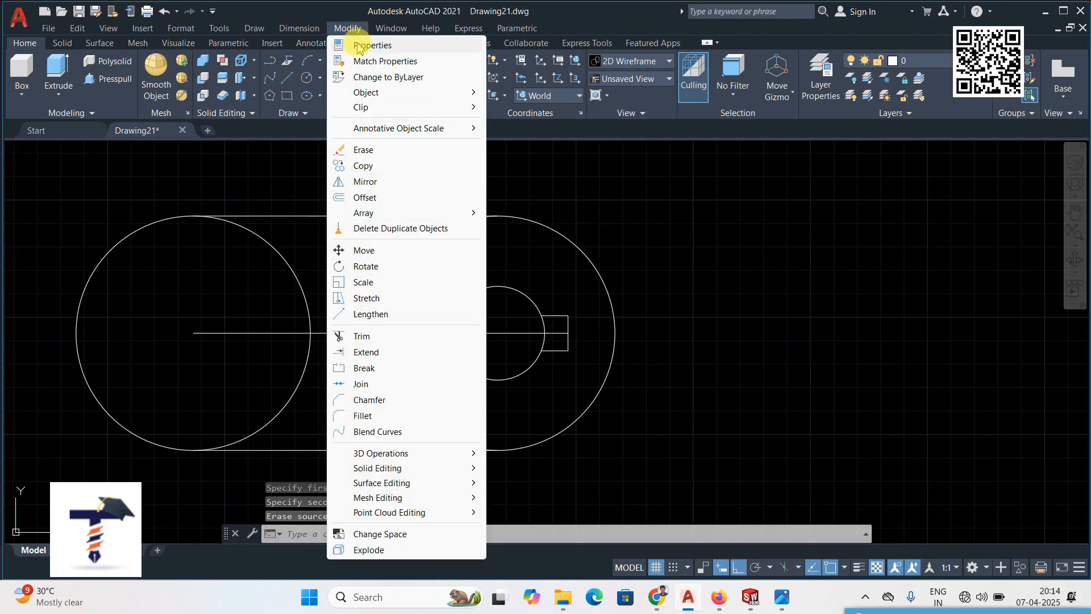
{"action": "left_click", "coordinate": [361, 336]}
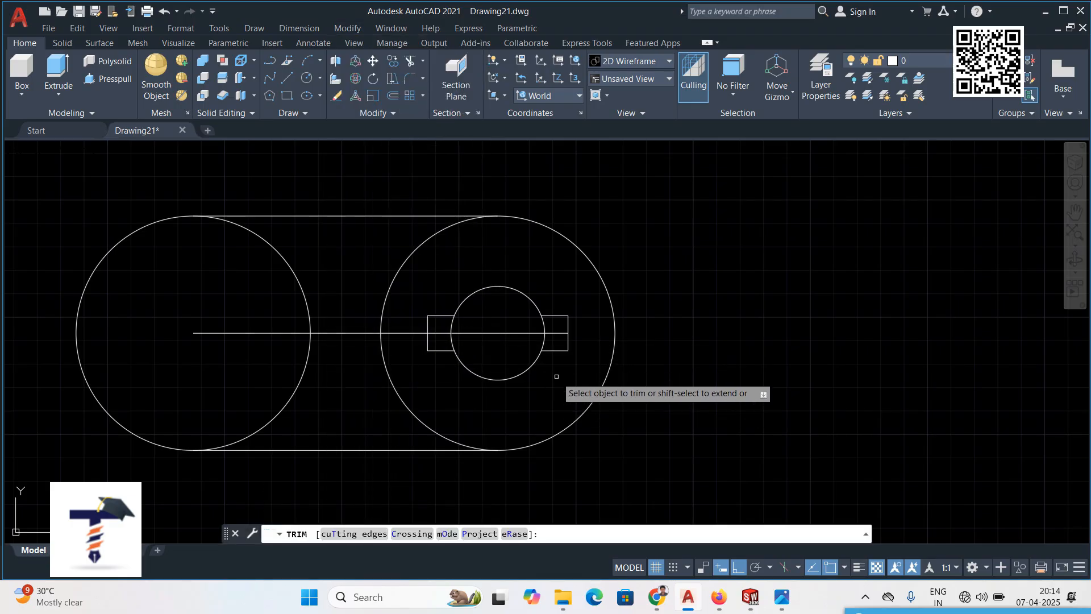
{"action": "left_click", "coordinate": [556, 334]}
{"action": "left_click", "coordinate": [543, 326]}
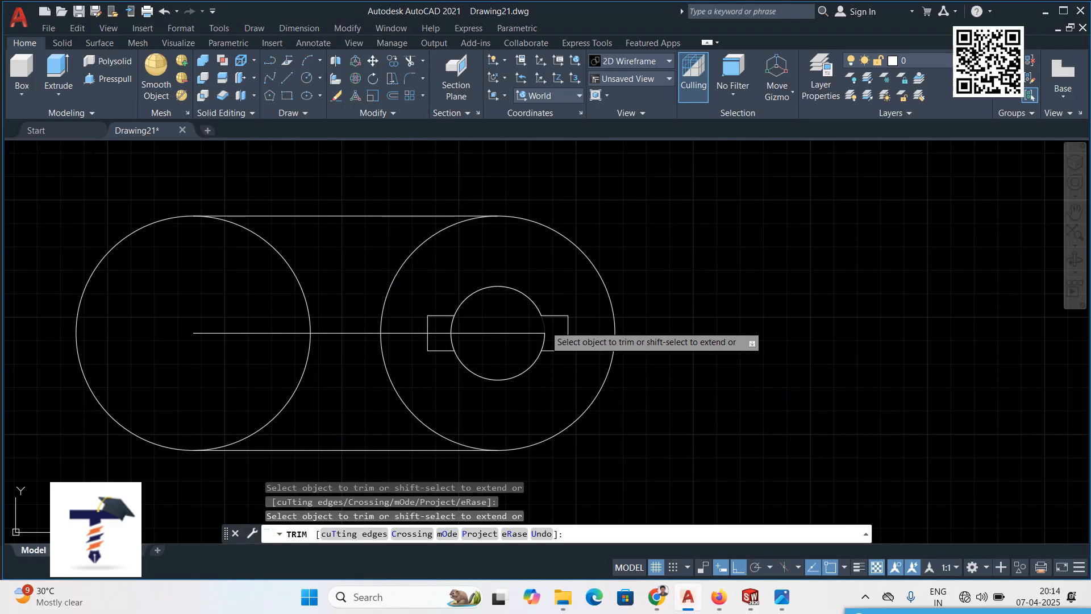
{"action": "left_click", "coordinate": [451, 325]}
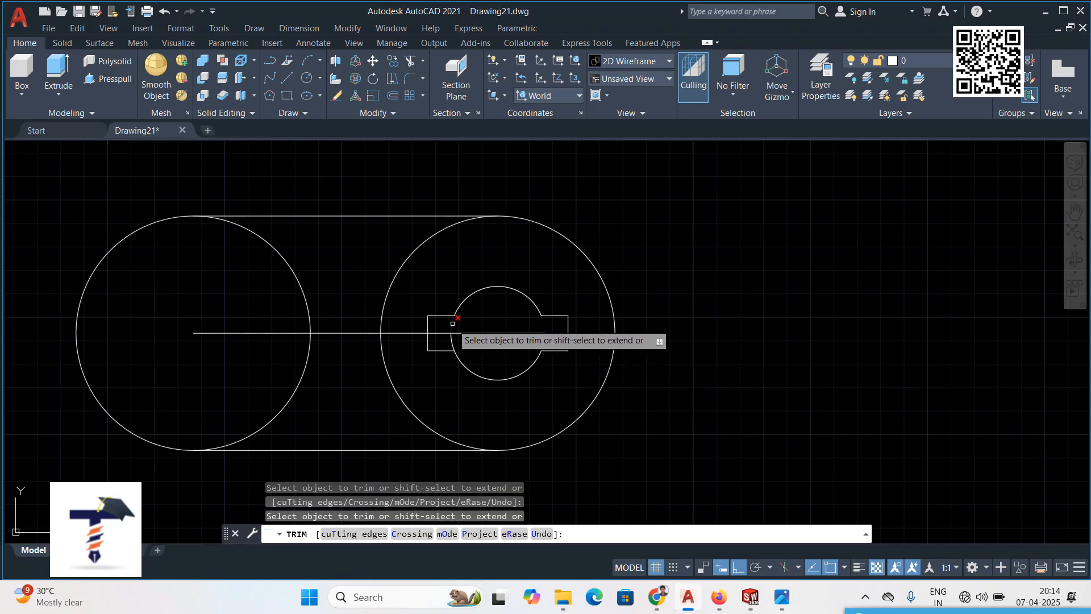
- Trim the inner arcs of both large circles between the two tangent lines
{"action": "left_click", "coordinate": [410, 256]}
{"action": "left_click", "coordinate": [387, 363]}
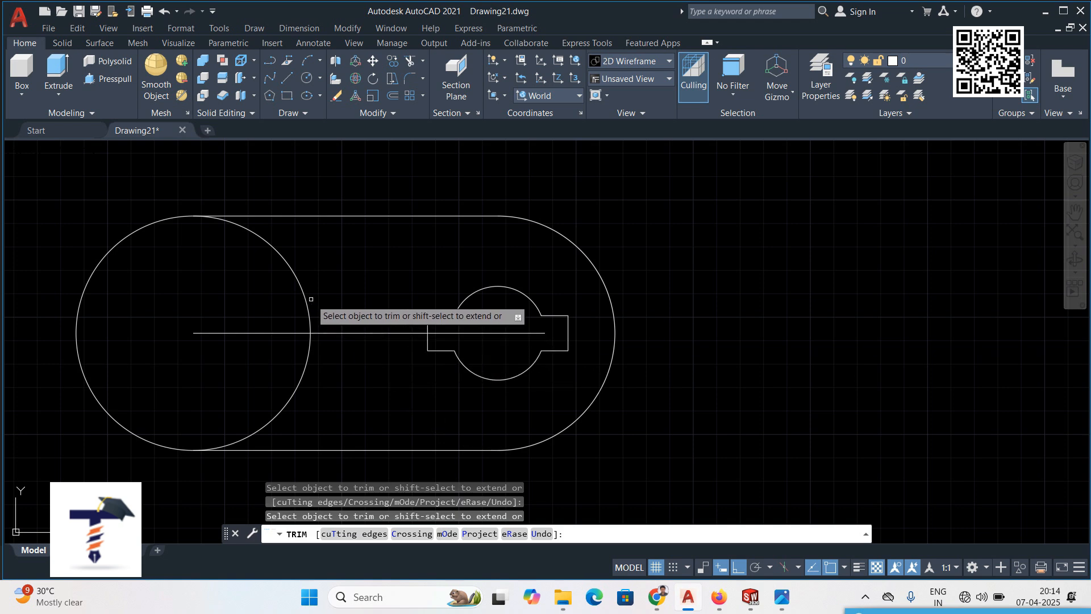
{"action": "left_click", "coordinate": [309, 359]}
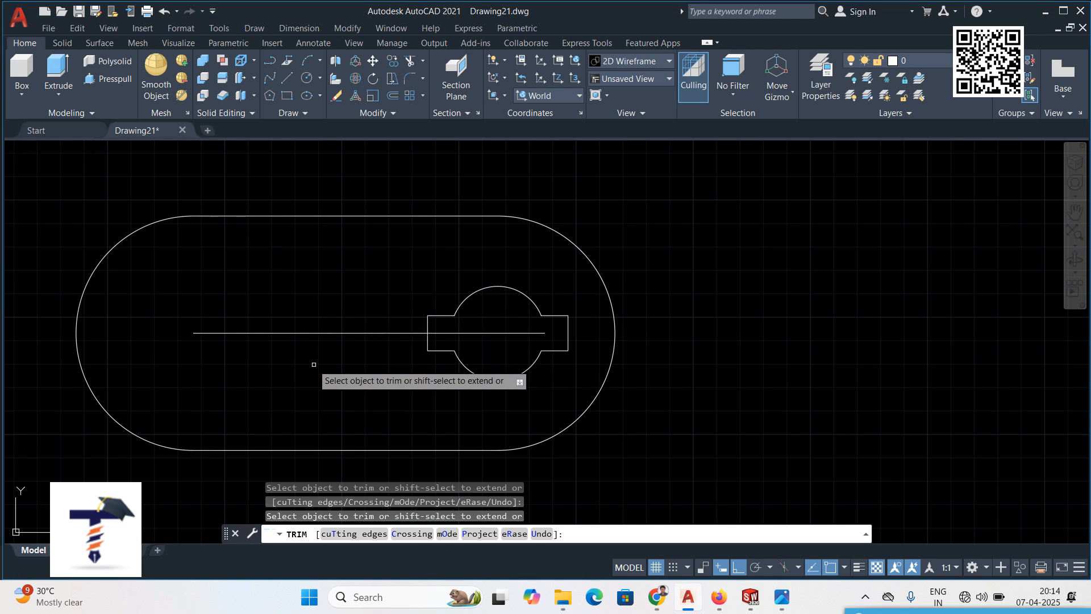
- Trim away all remaining segments of the horizontal centreline and finish the Trim command
{"action": "left_click", "coordinate": [396, 333]}
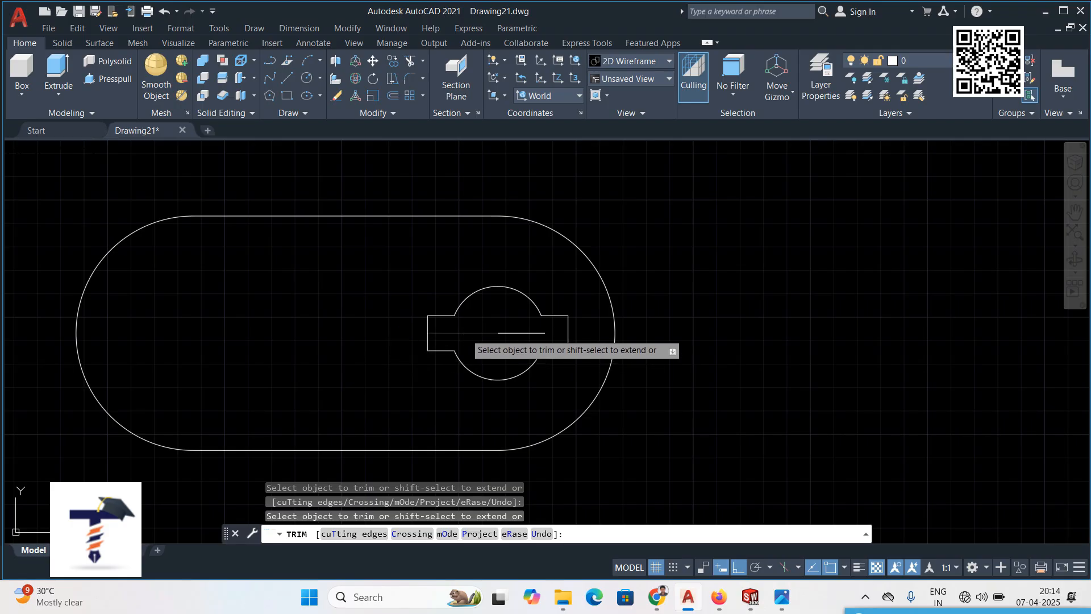
{"action": "left_click", "coordinate": [469, 333]}
{"action": "left_click", "coordinate": [520, 333]}
{"action": "right_click", "coordinate": [719, 284]}
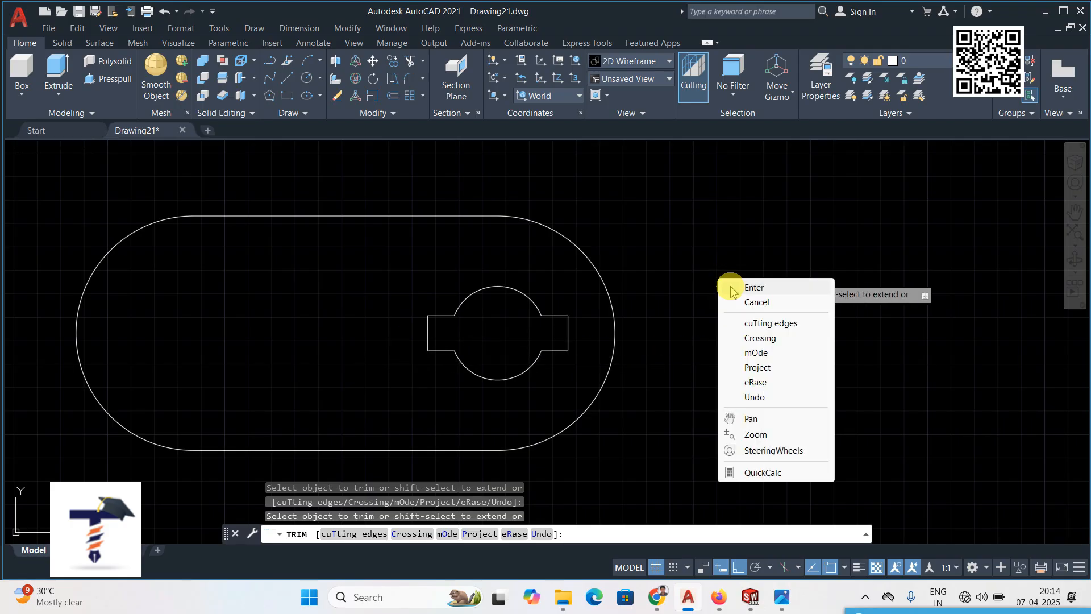
{"action": "left_click", "coordinate": [729, 286]}
- Switch the drawing to the SW Isometric view
{"action": "scroll", "coordinate": [660, 297], "scroll_direction": "down", "scroll_amount": 2}
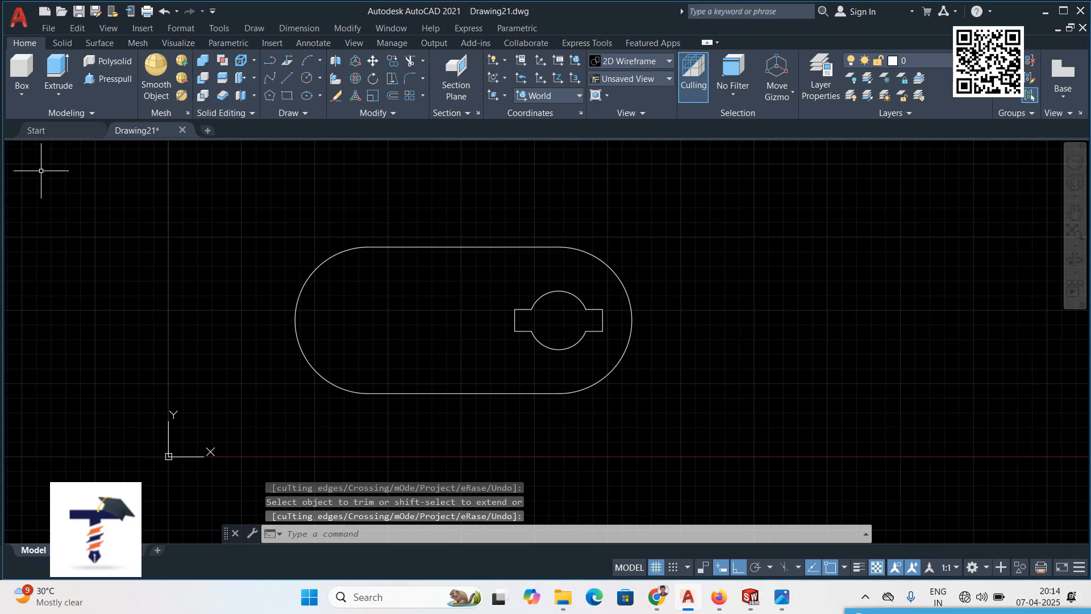
{"action": "left_click", "coordinate": [28, 151]}
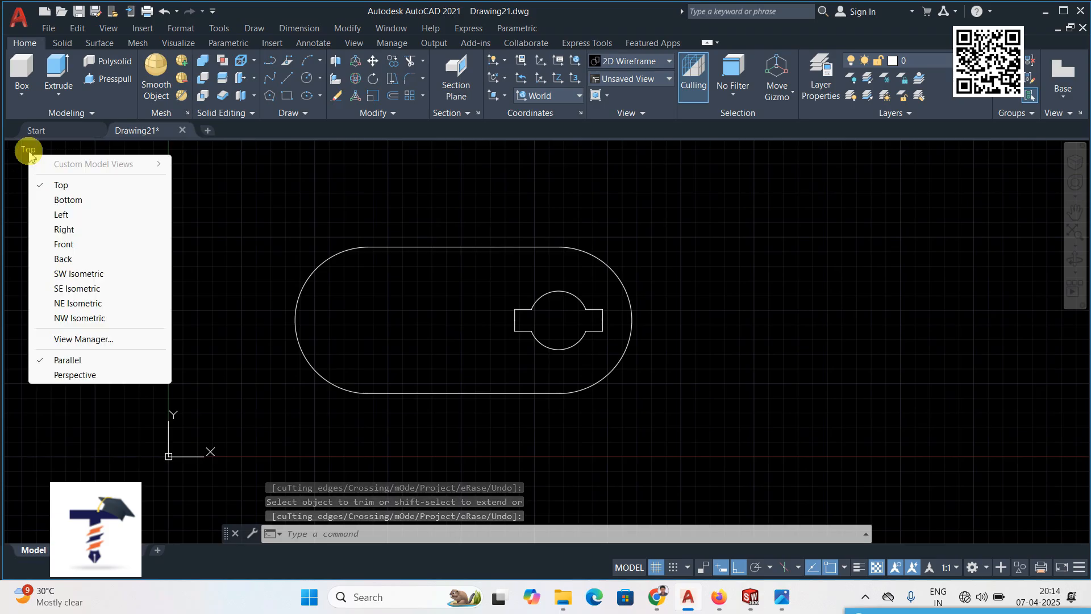
{"action": "left_click", "coordinate": [68, 275]}
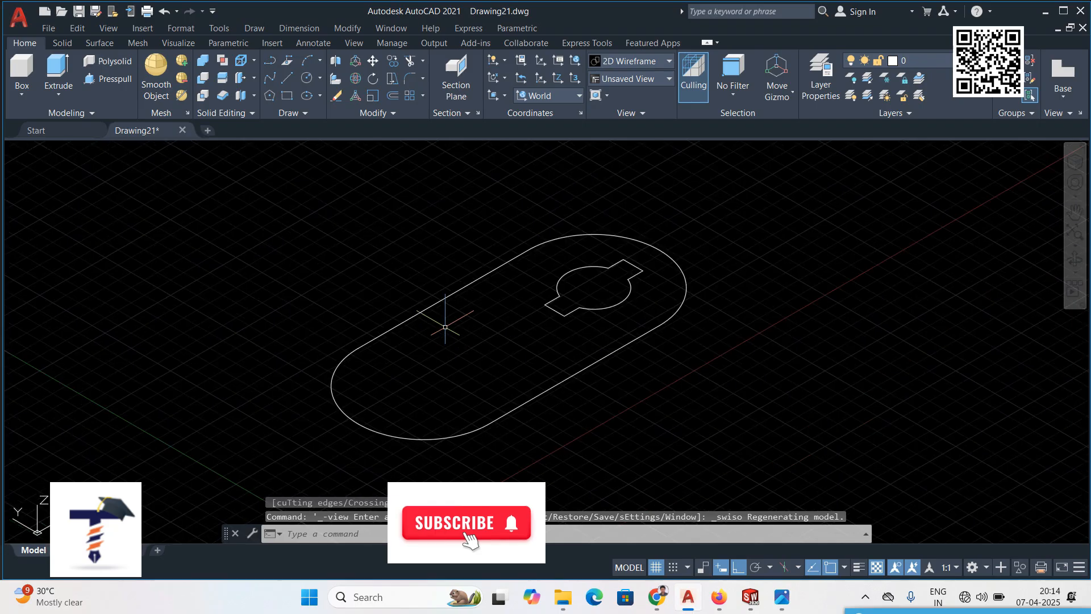
- Convert all curves of the outer profile and the keyway hole into regions
{"action": "left_click", "coordinate": [254, 28]}
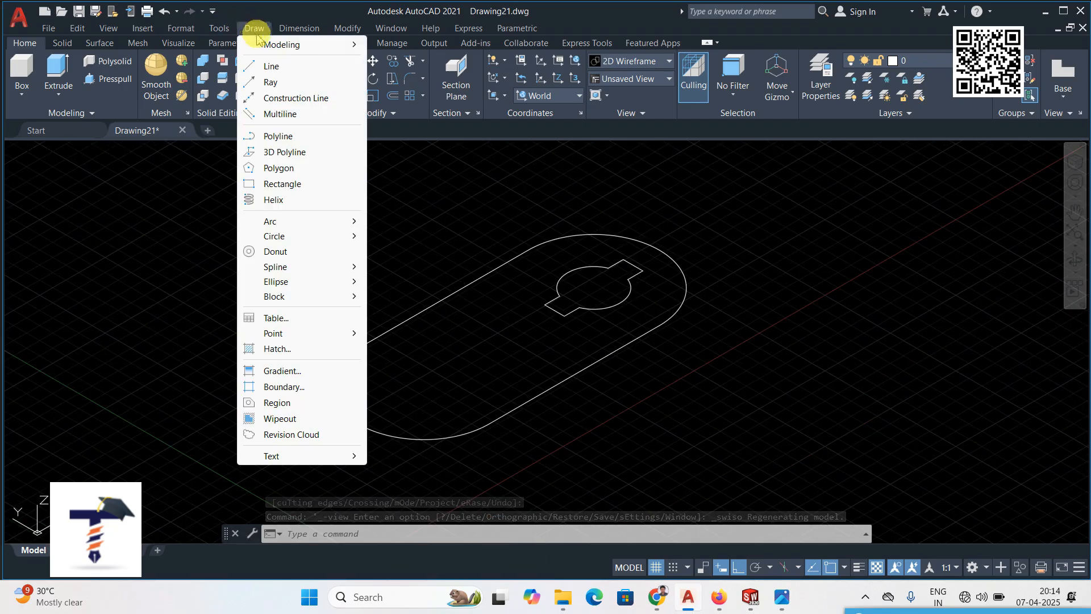
{"action": "left_click", "coordinate": [279, 403]}
{"action": "mouse_move", "coordinate": [237, 371]}
{"action": "left_mouse_down"}
{"action": "mouse_move", "coordinate": [321, 477]}
{"action": "mouse_move", "coordinate": [728, 380]}
{"action": "mouse_move", "coordinate": [638, 170]}
{"action": "mouse_move", "coordinate": [479, 190]}
{"action": "mouse_move", "coordinate": [476, 202]}
{"action": "left_mouse_up"}
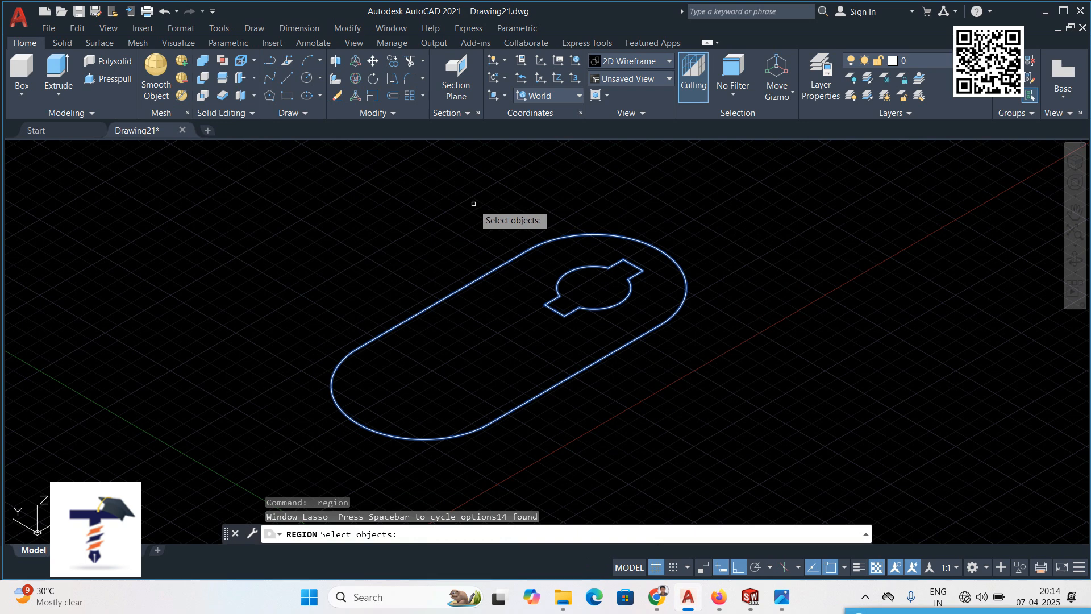
{"action": "key", "text": "Return"}
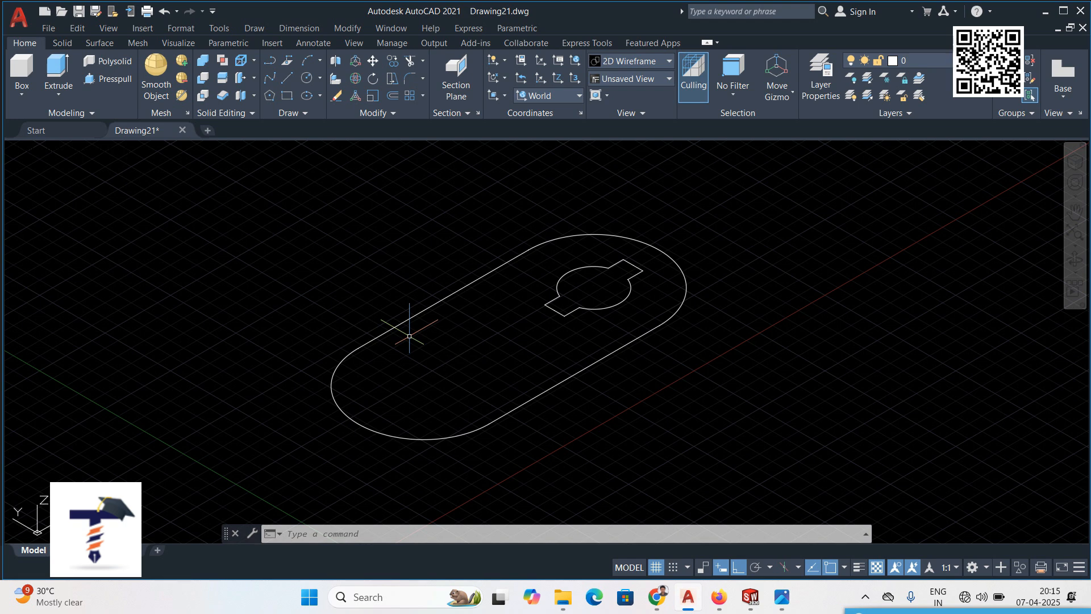
- Extrude the outer profile and keyway hole regions into solids
{"action": "left_click", "coordinate": [254, 28]}
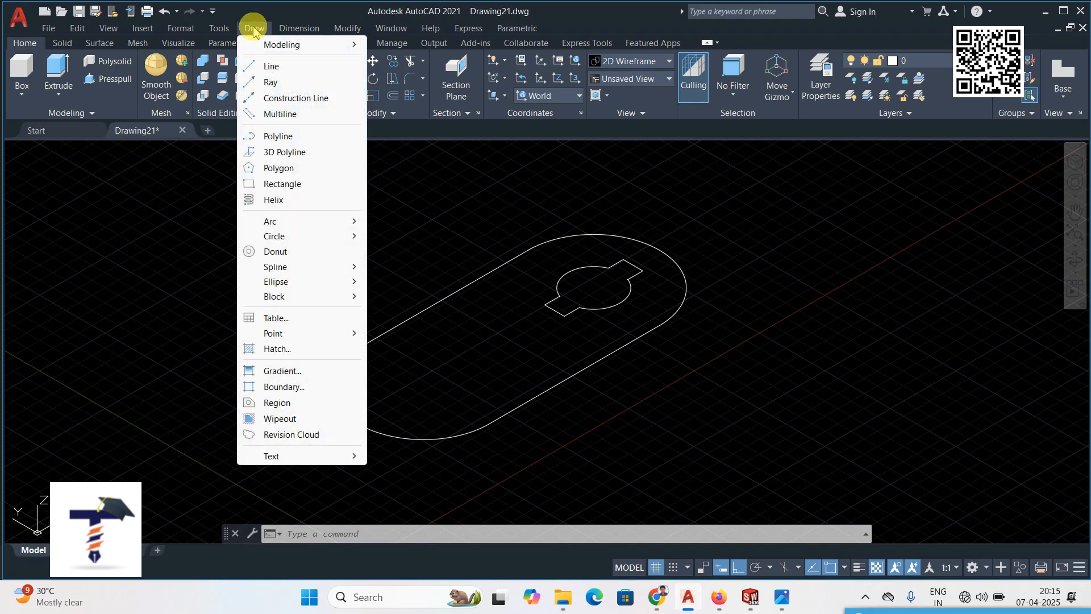
{"action": "mouse_move", "coordinate": [261, 43]}
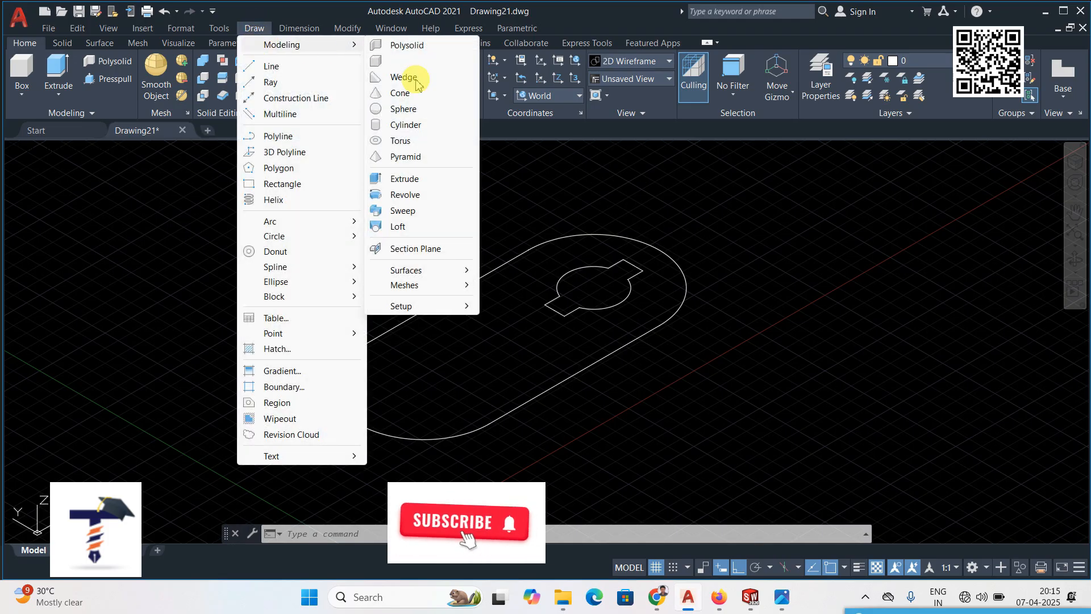
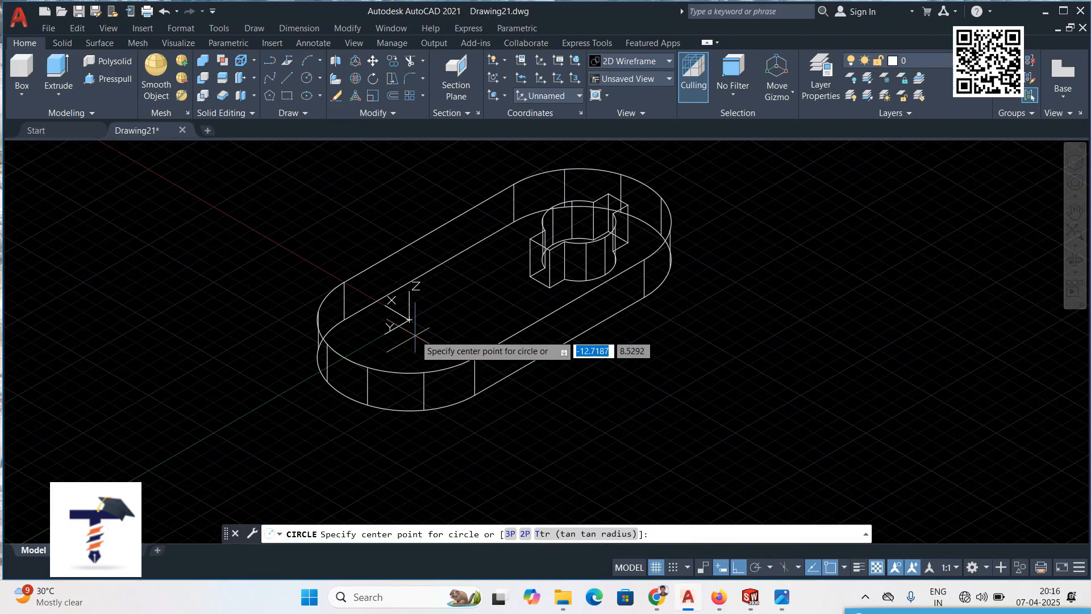
- Draw a circle of radius 50 on the top face, centred on the rounded end opposite the keyway hole
{"action": "left_click", "coordinate": [409, 319]}
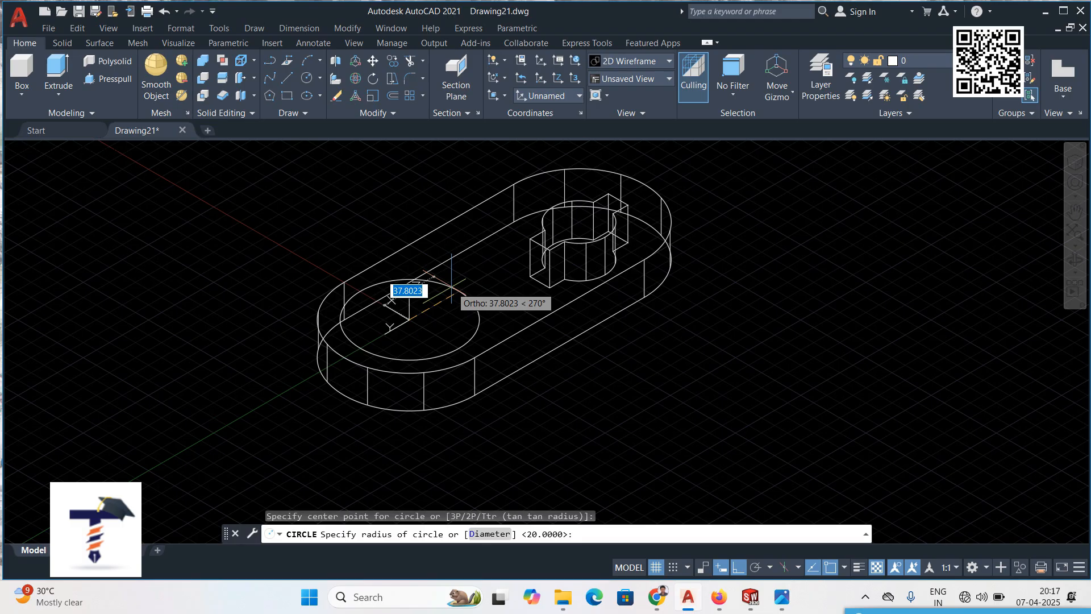
{"action": "type", "text": "5"}
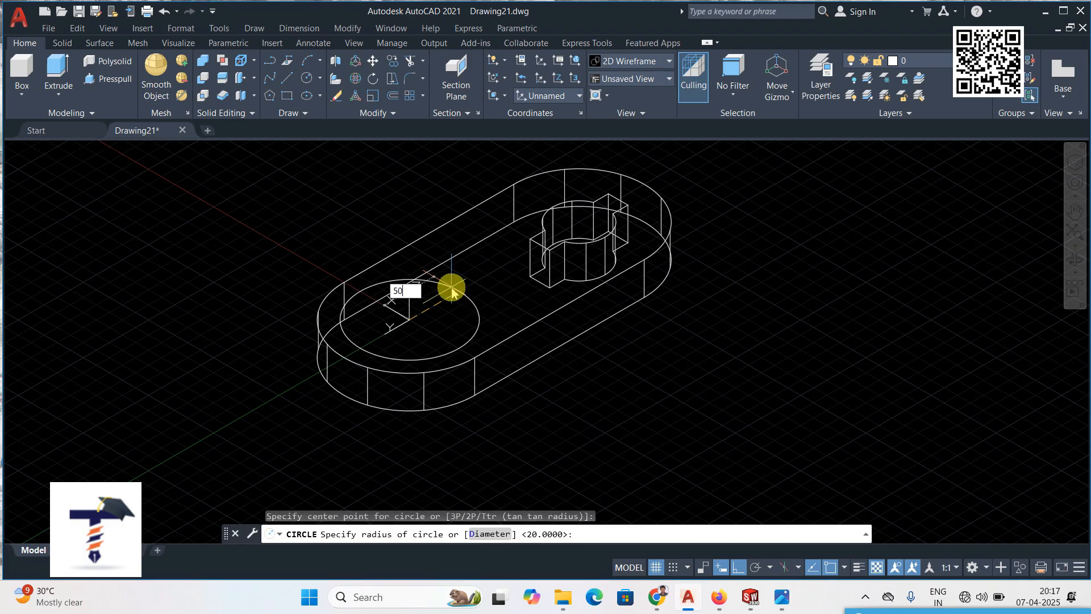
{"action": "type", "text": "0"}
{"action": "key", "text": "Return"}
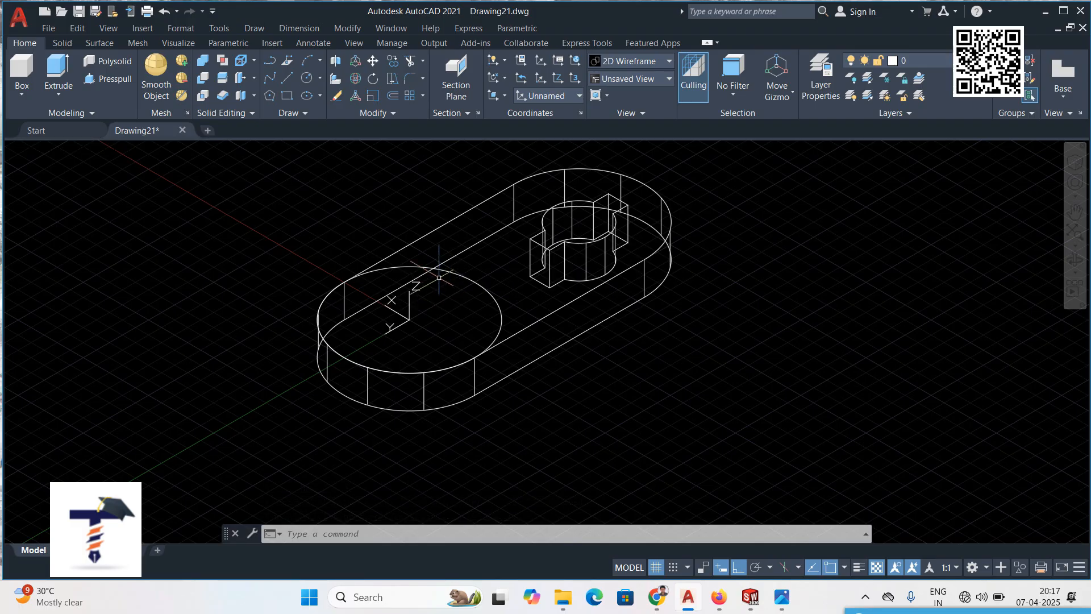
- Switch to the image viewer and check the boss dimensions in the reference drawing m11.jpg
{"action": "left_click", "coordinate": [782, 596]}
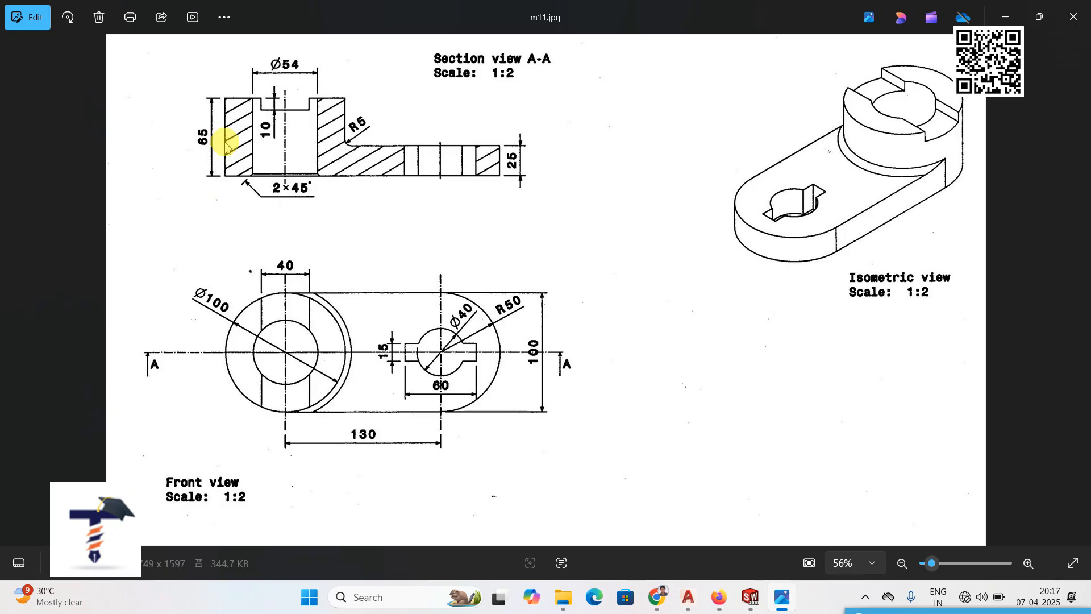
- Switch back to AutoCAD and extrude the radius-50 circle on the base's top face upward by 40
{"action": "left_click", "coordinate": [784, 598]}
{"action": "left_click", "coordinate": [255, 29]}
{"action": "mouse_move", "coordinate": [265, 45]}
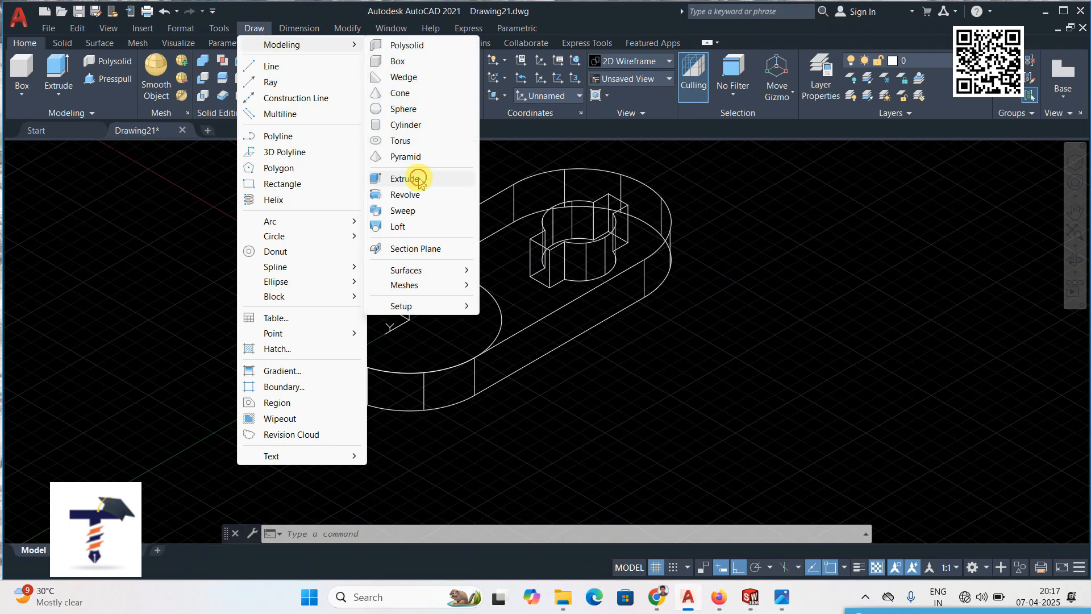
{"action": "left_click", "coordinate": [418, 180]}
{"action": "left_click", "coordinate": [469, 280]}
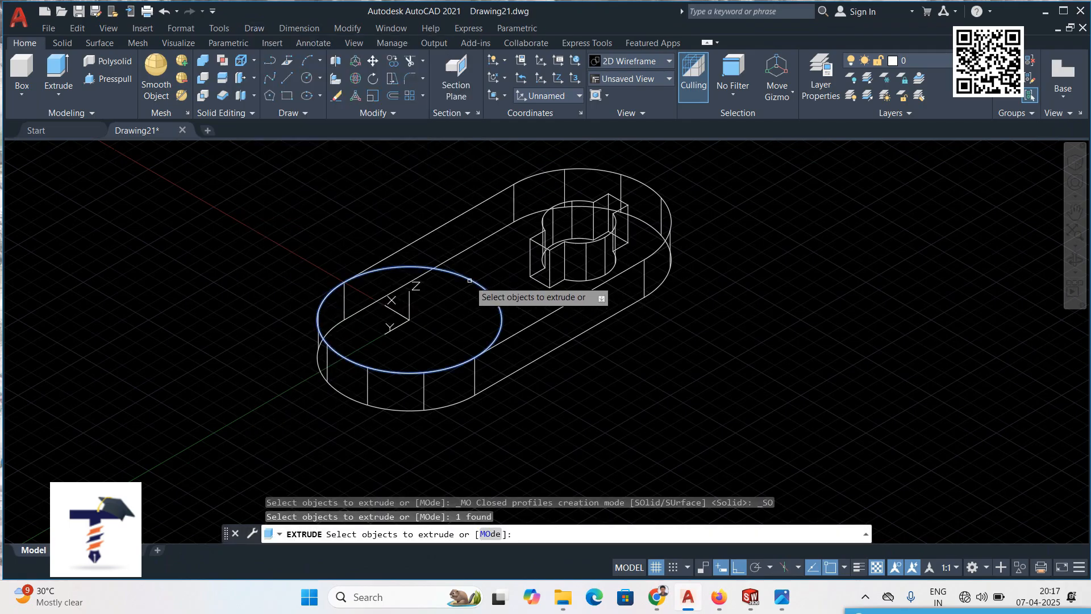
{"action": "right_click", "coordinate": [216, 233]}
{"action": "left_click", "coordinate": [220, 233]}
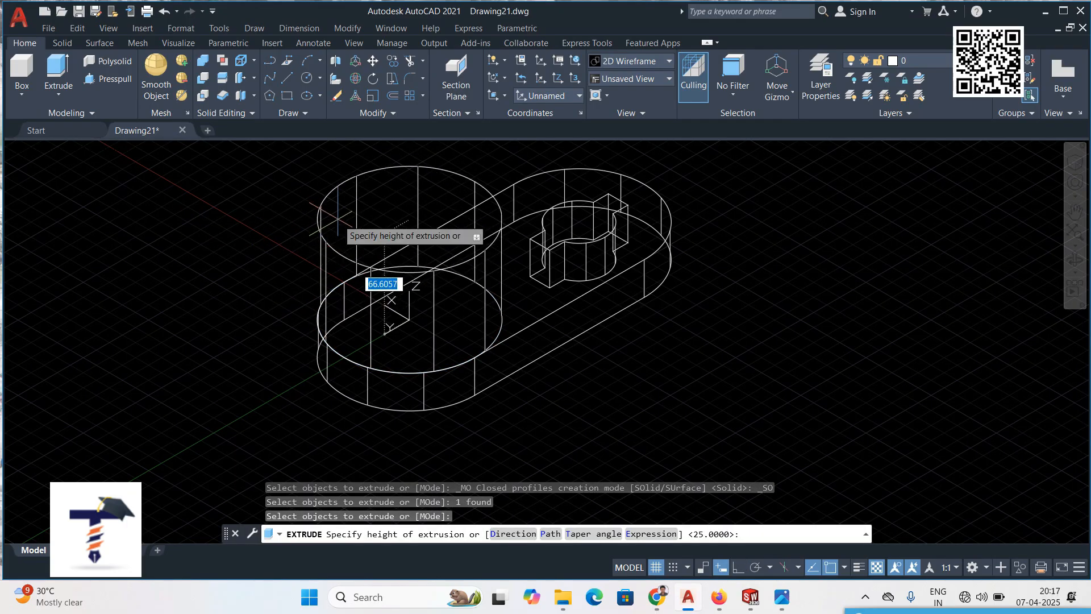
{"action": "type", "text": "40"}
{"action": "key", "text": "Return"}
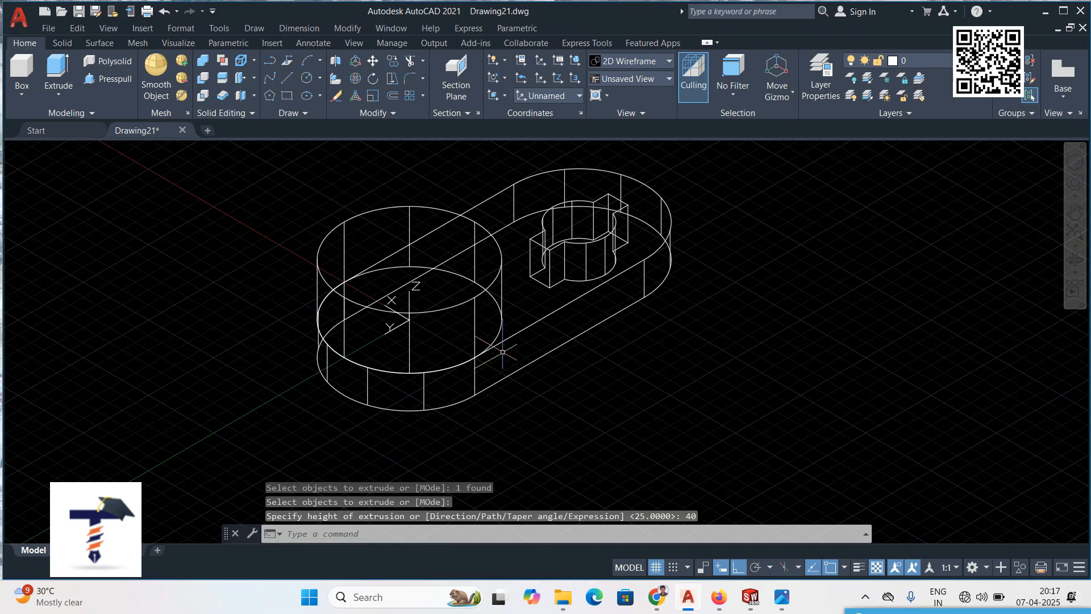
- Inspect the boss and base as separate solids, preview them in the Shaded visual style, and return to 2D Wireframe
{"action": "left_click", "coordinate": [501, 268]}
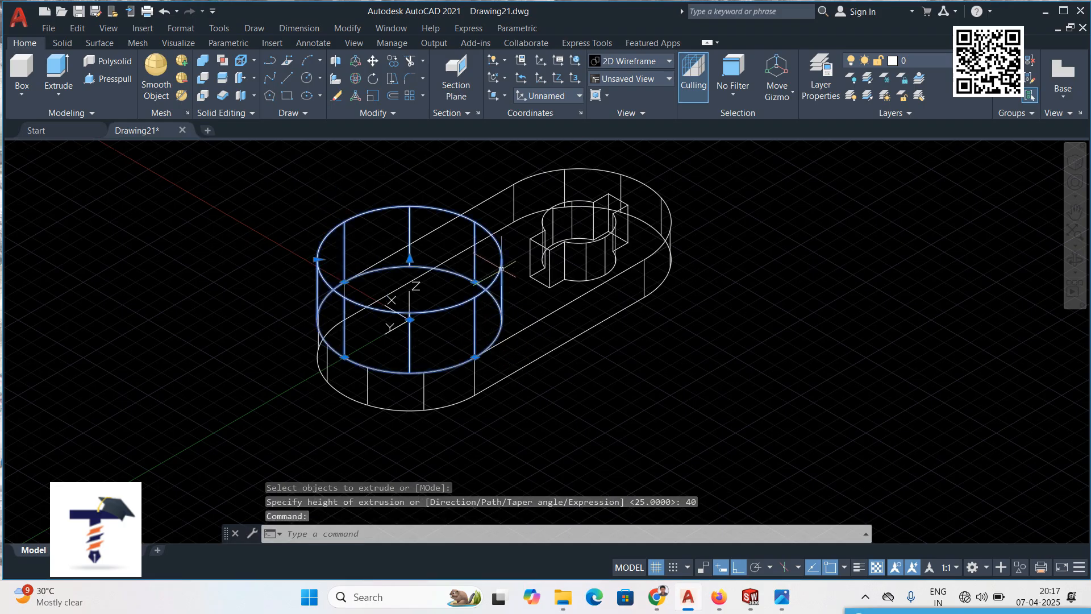
{"action": "left_click", "coordinate": [550, 315]}
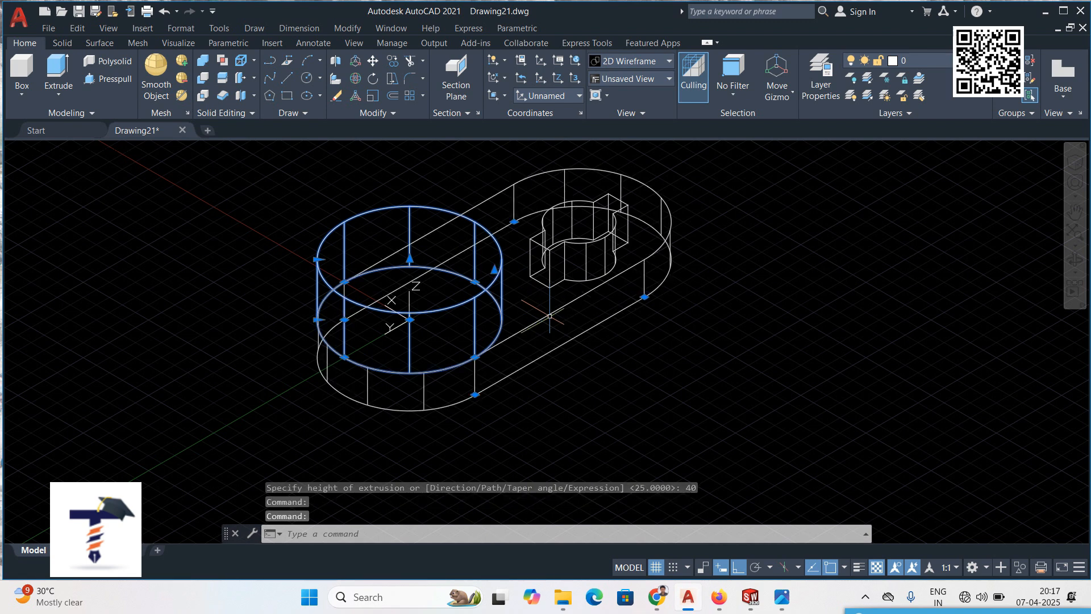
{"action": "key", "text": "Escape"}
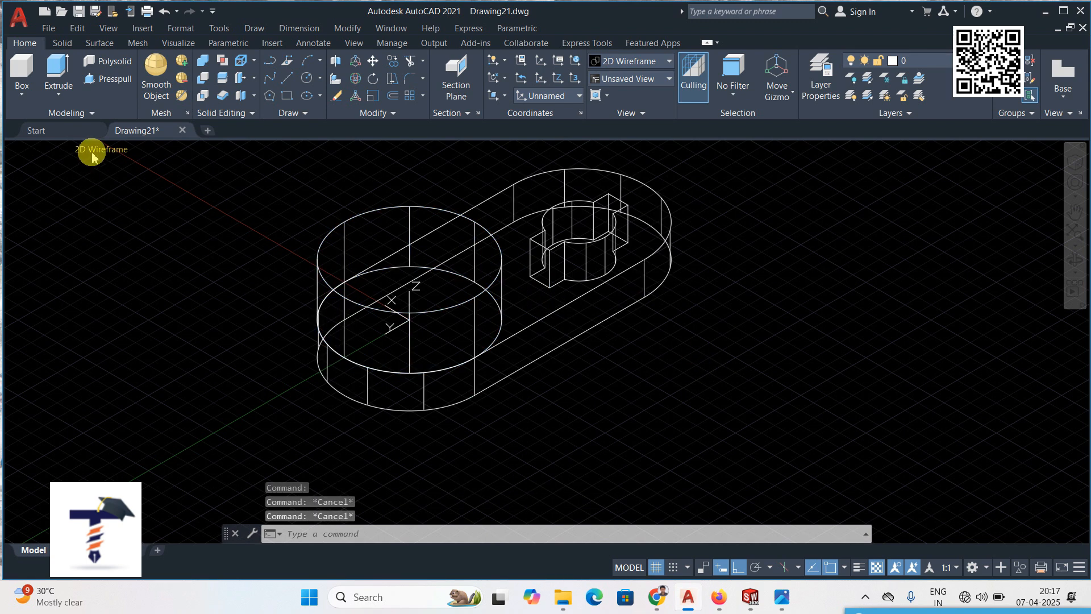
{"action": "left_click", "coordinate": [92, 154]}
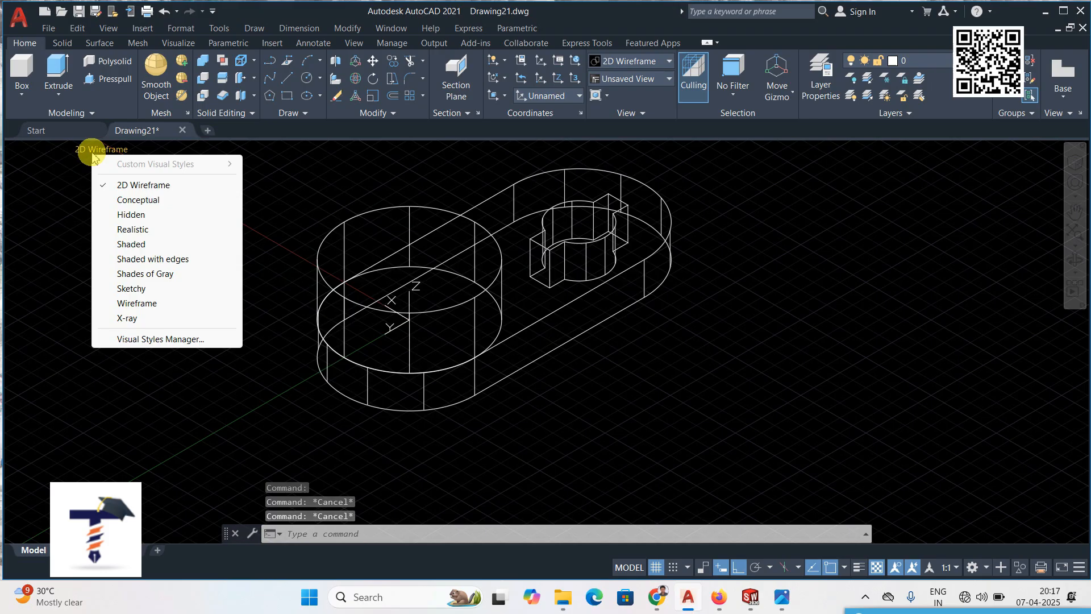
{"action": "left_click", "coordinate": [130, 245]}
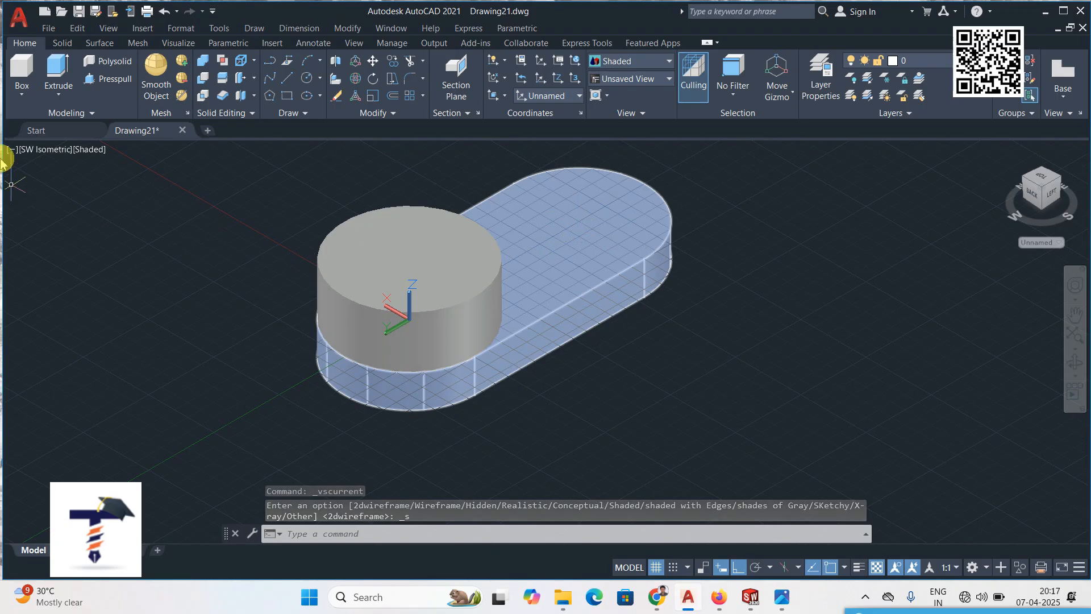
{"action": "left_click", "coordinate": [93, 154]}
{"action": "left_click", "coordinate": [123, 183]}
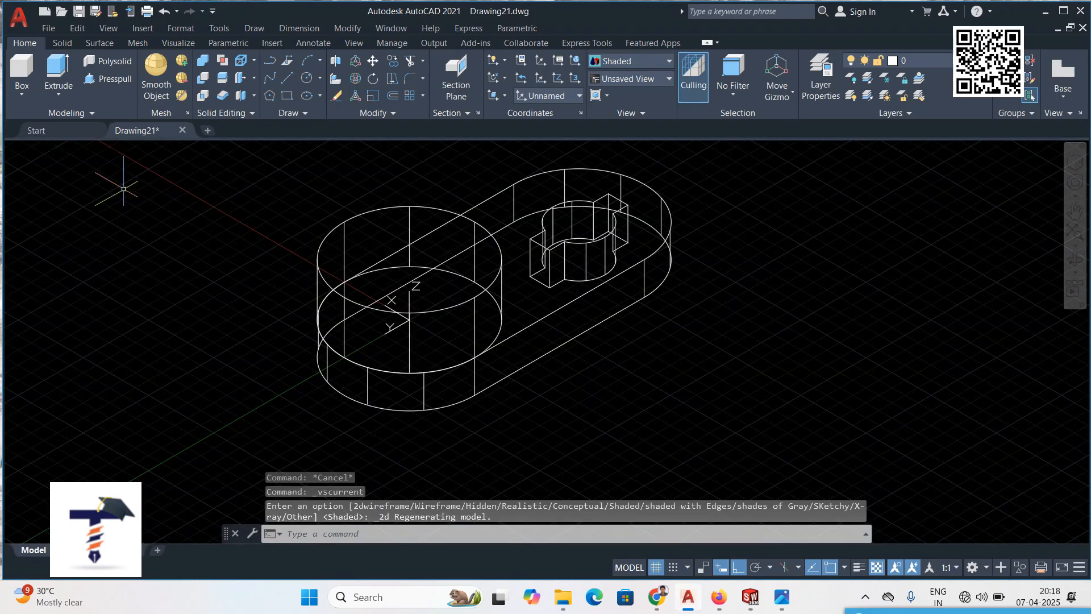
- Subtract the keyway hole solid from the link base and check the cut in Shaded style before returning to 2D Wireframe
{"action": "left_click", "coordinate": [347, 28]}
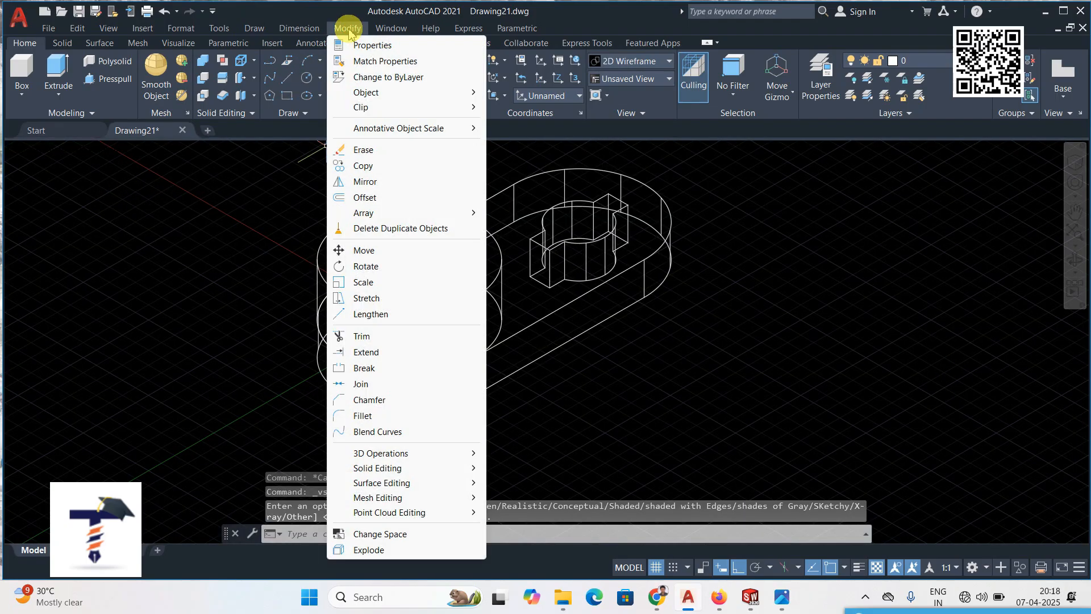
{"action": "mouse_move", "coordinate": [404, 467]}
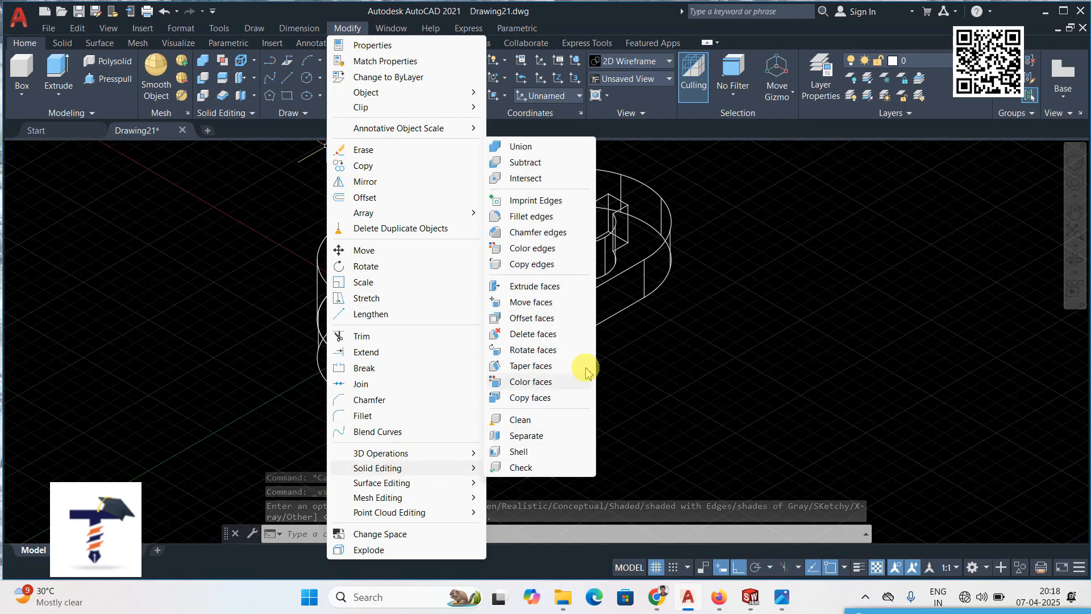
{"action": "left_click", "coordinate": [539, 165]}
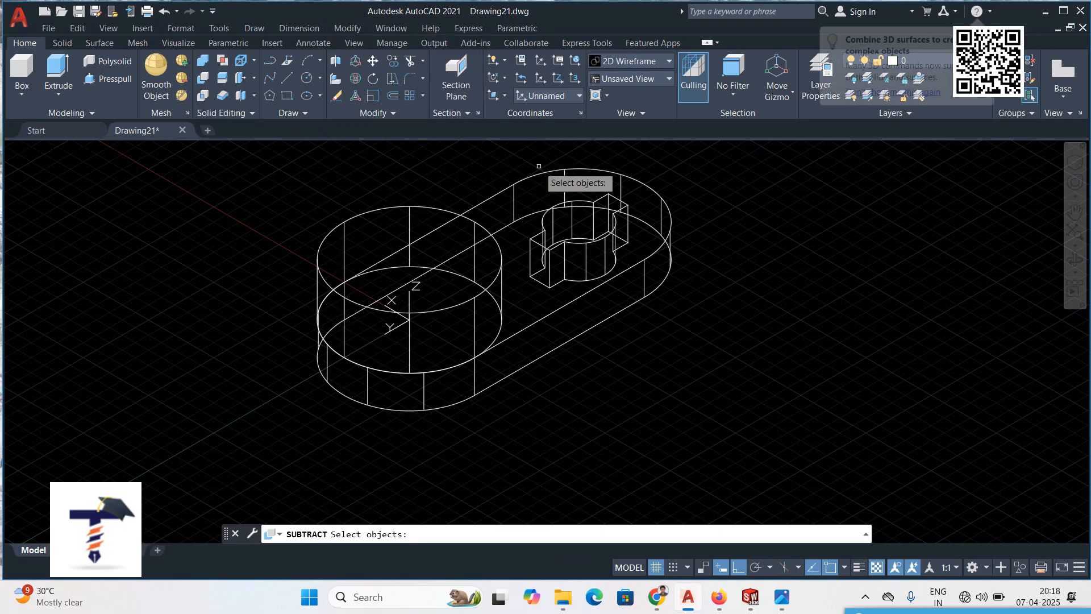
{"action": "left_click", "coordinate": [650, 187]}
{"action": "key", "text": "Return"}
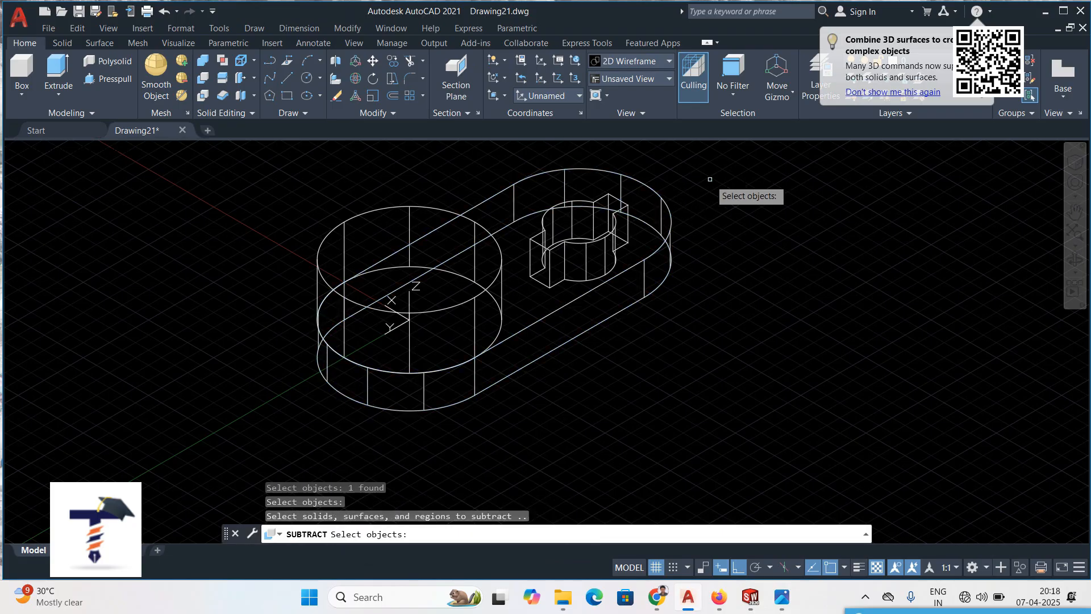
{"action": "left_click", "coordinate": [620, 222]}
{"action": "key", "text": "Return"}
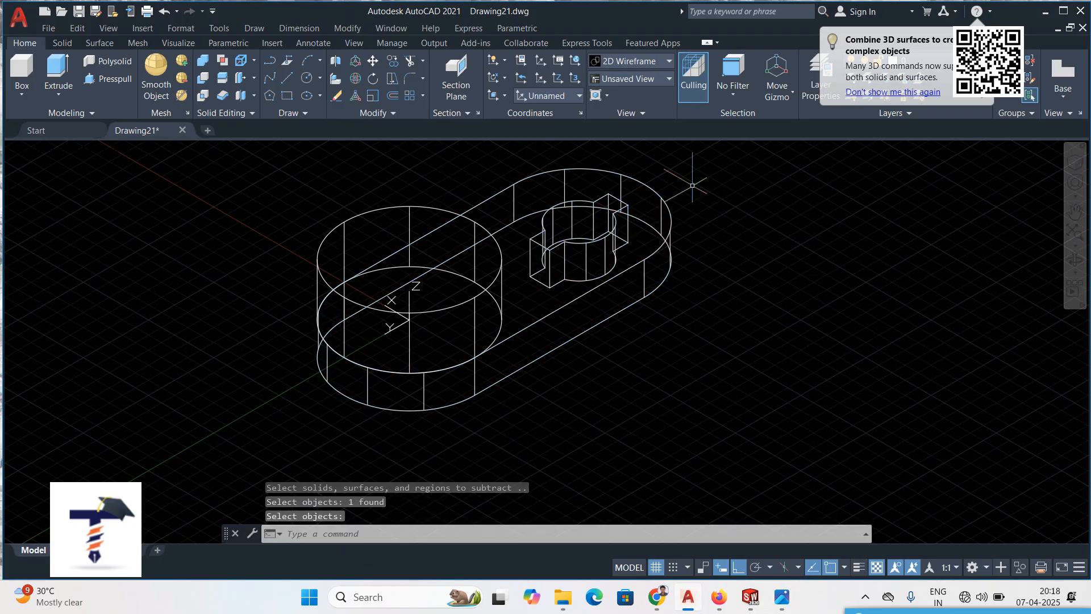
{"action": "left_click", "coordinate": [103, 149]}
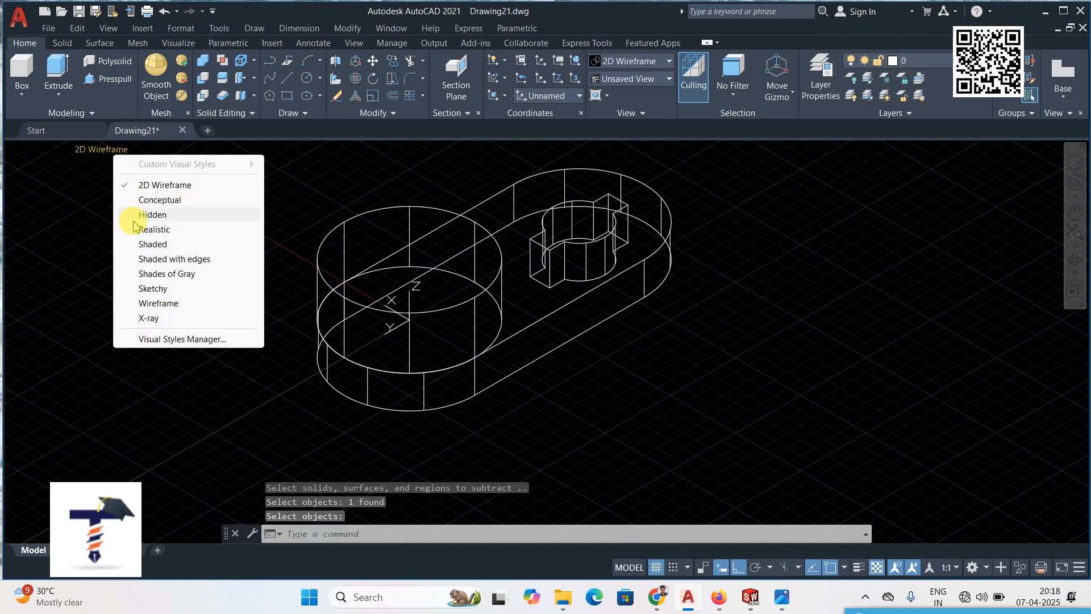
{"action": "left_click", "coordinate": [144, 244]}
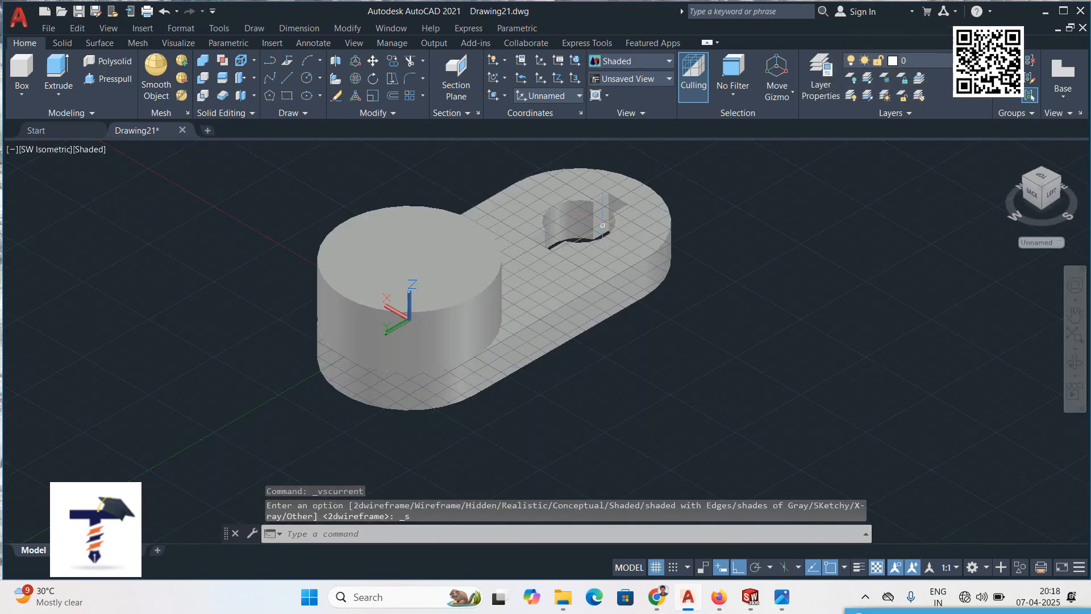
{"action": "left_click", "coordinate": [88, 149]}
{"action": "left_click", "coordinate": [141, 185]}
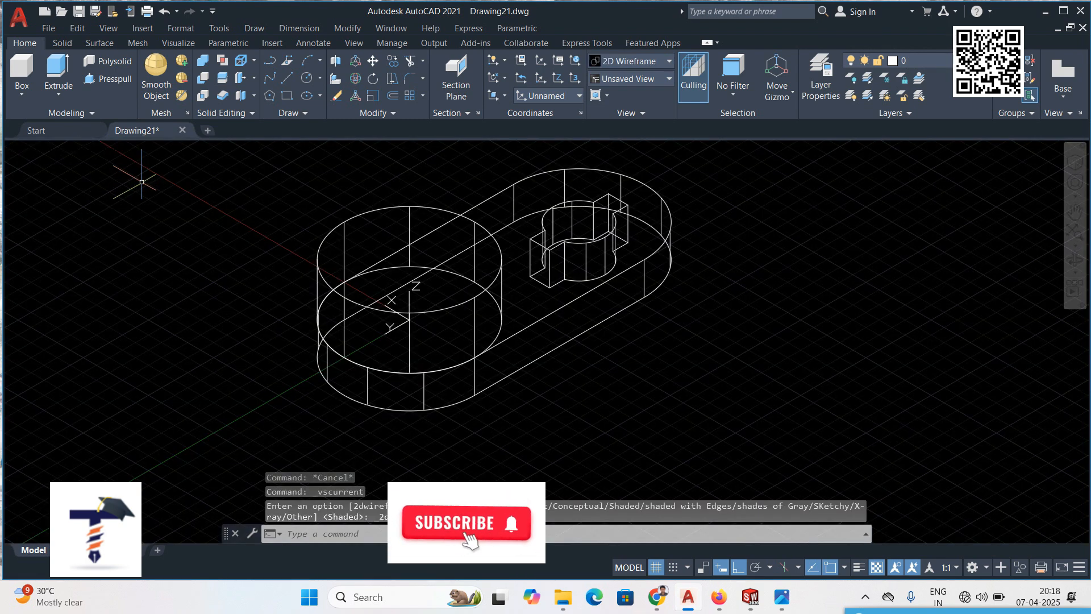
- Union the cylindrical boss with the link base and check the joined solid in Shaded style before returning to 2D Wireframe
{"action": "left_click", "coordinate": [347, 27]}
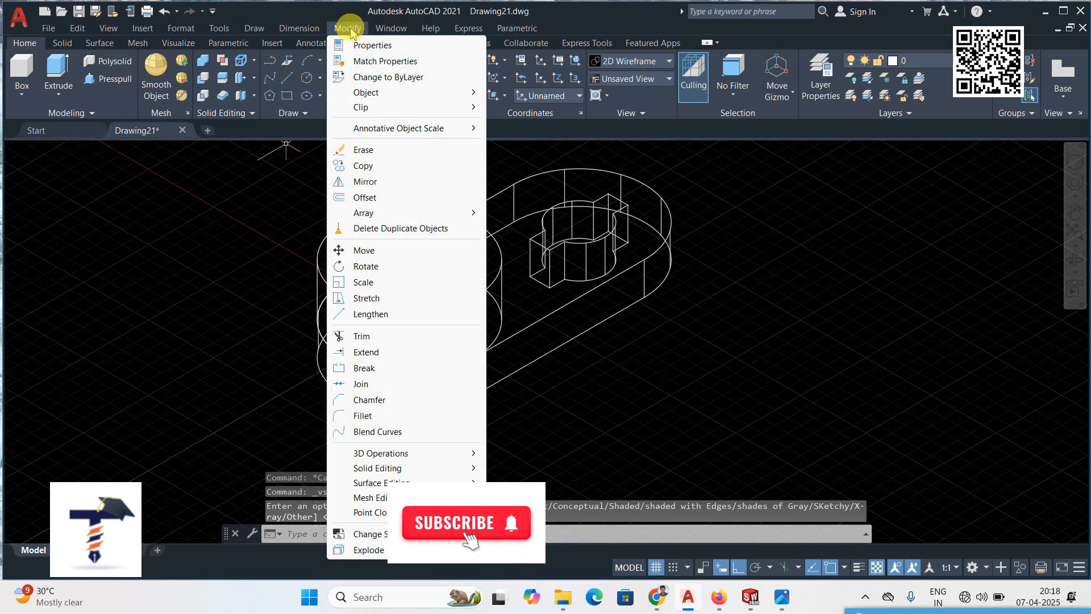
{"action": "mouse_move", "coordinate": [398, 469]}
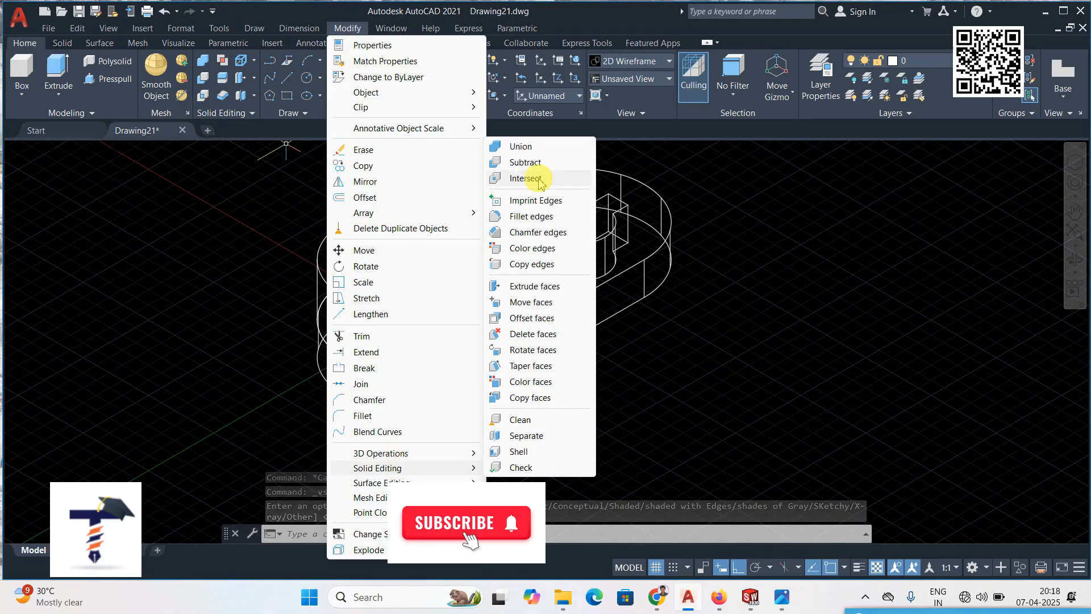
{"action": "left_click", "coordinate": [524, 146]}
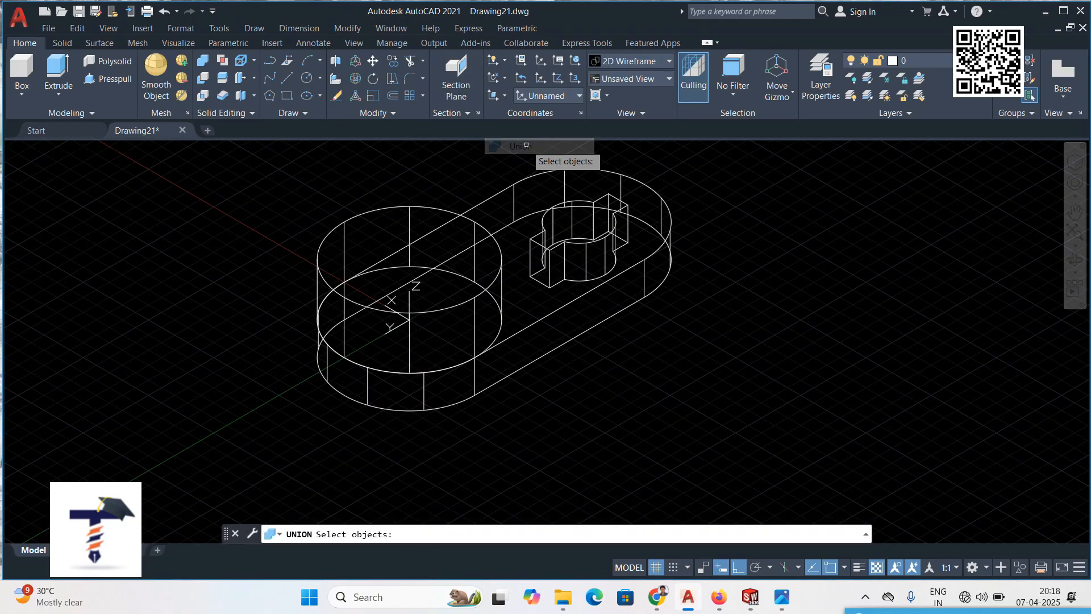
{"action": "left_click", "coordinate": [427, 208]}
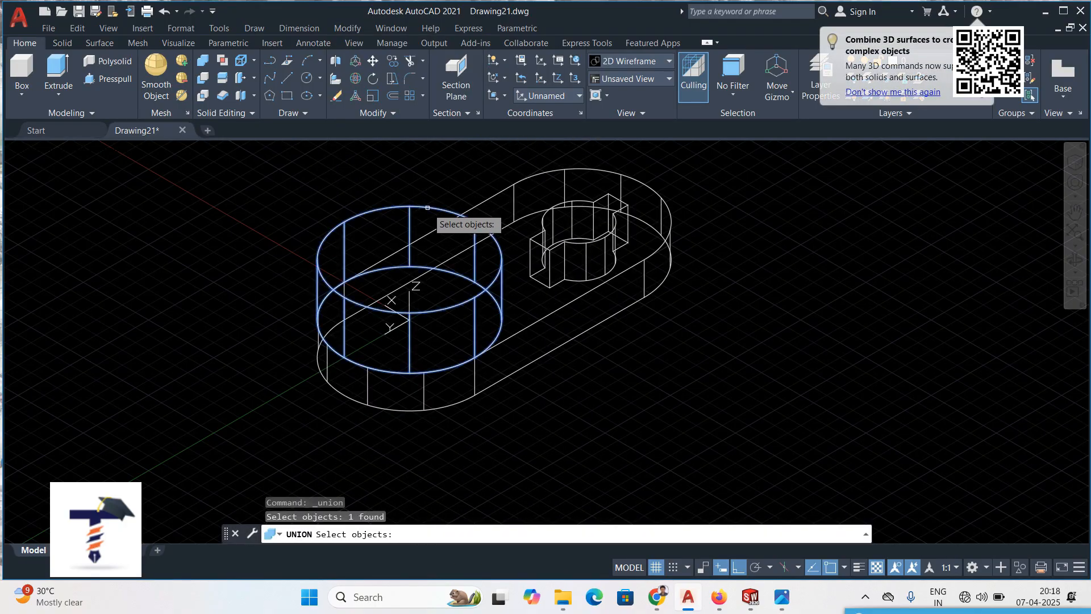
{"action": "left_click", "coordinate": [478, 203]}
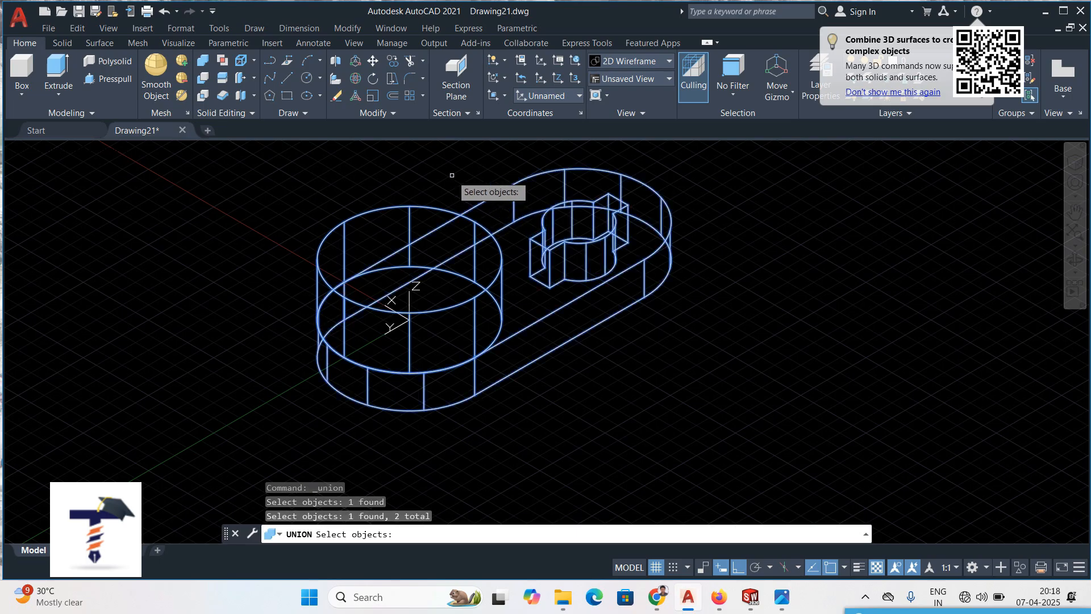
{"action": "key", "text": "Return"}
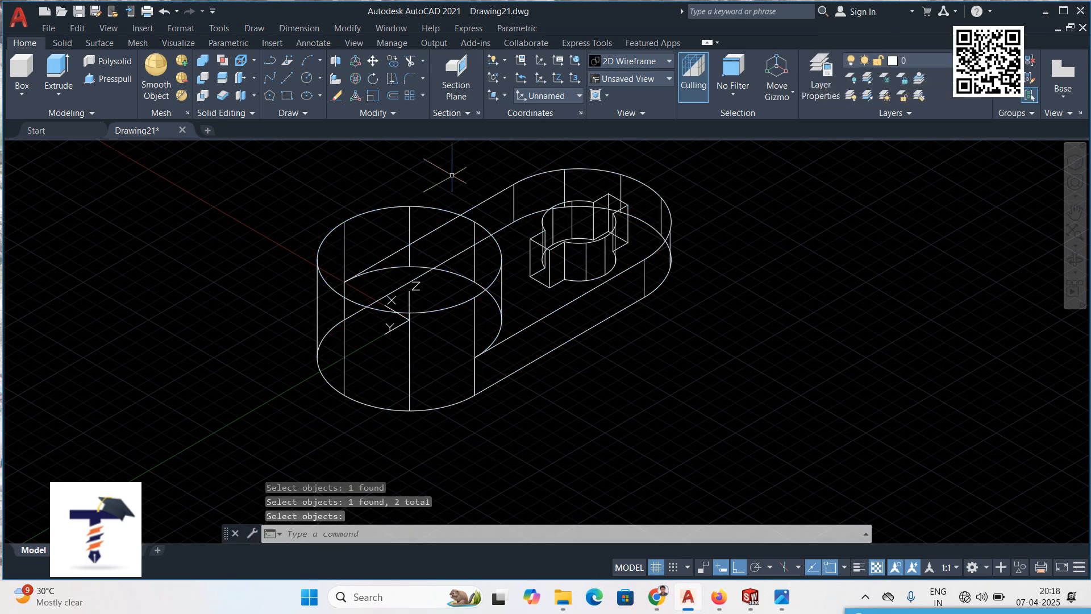
{"action": "left_click", "coordinate": [137, 154]}
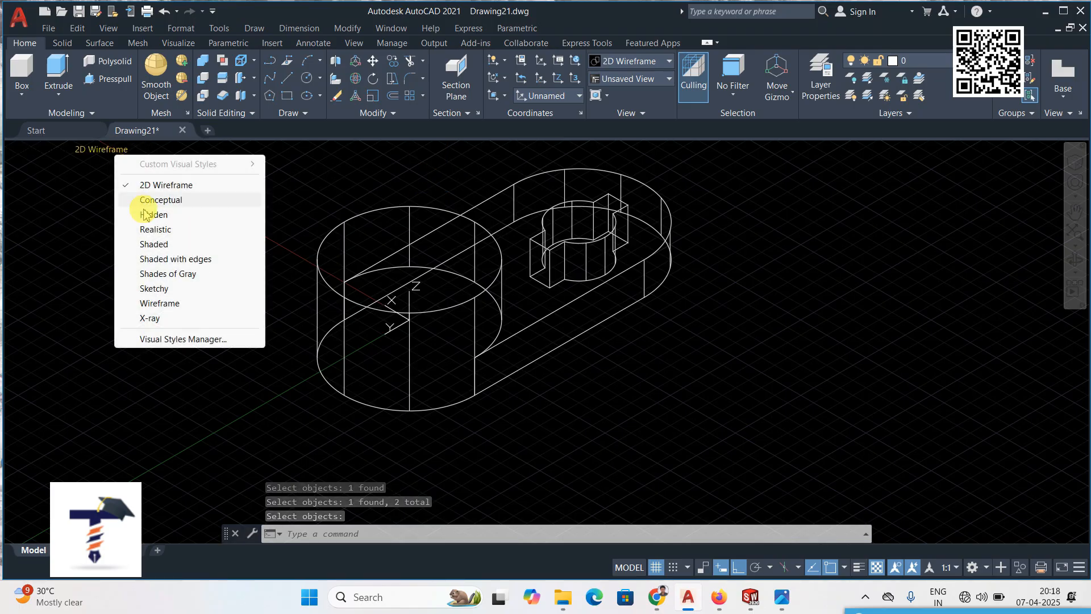
{"action": "left_click", "coordinate": [157, 244]}
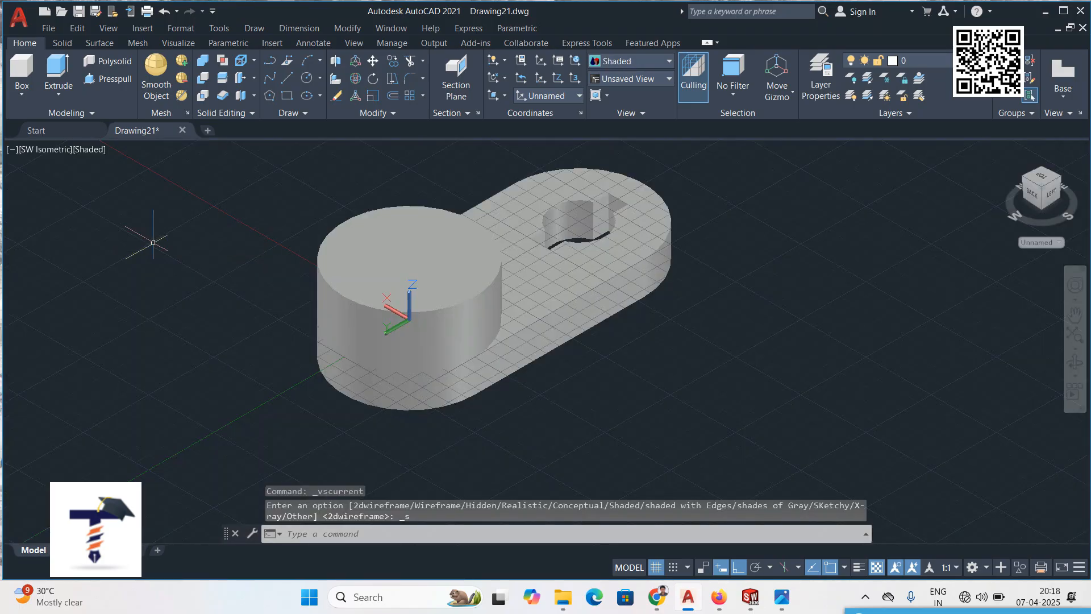
{"action": "left_click", "coordinate": [89, 150]}
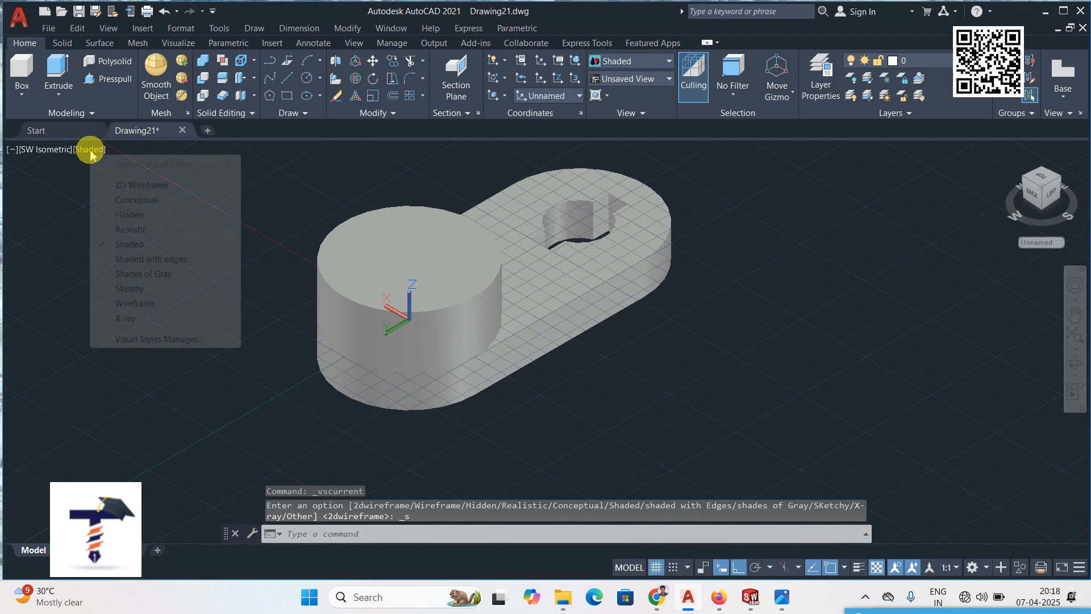
{"action": "left_click", "coordinate": [129, 185]}
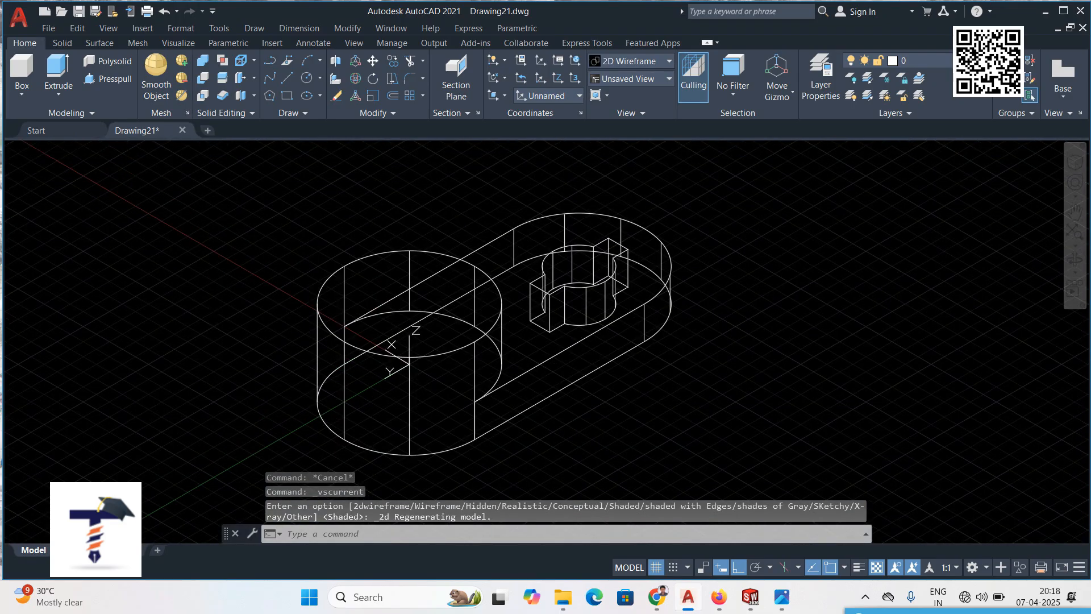
- Set a three-point UCS at the boss's top centre with X along the link, away from the keyway hole, and Y across it
{"action": "left_click", "coordinate": [573, 80]}
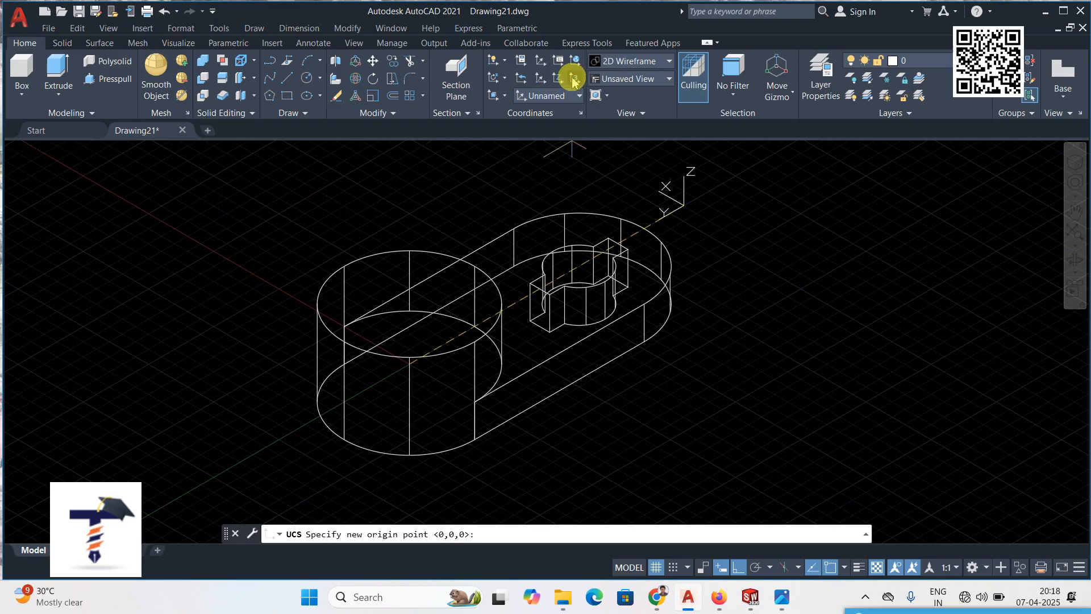
{"action": "left_click", "coordinate": [401, 356]}
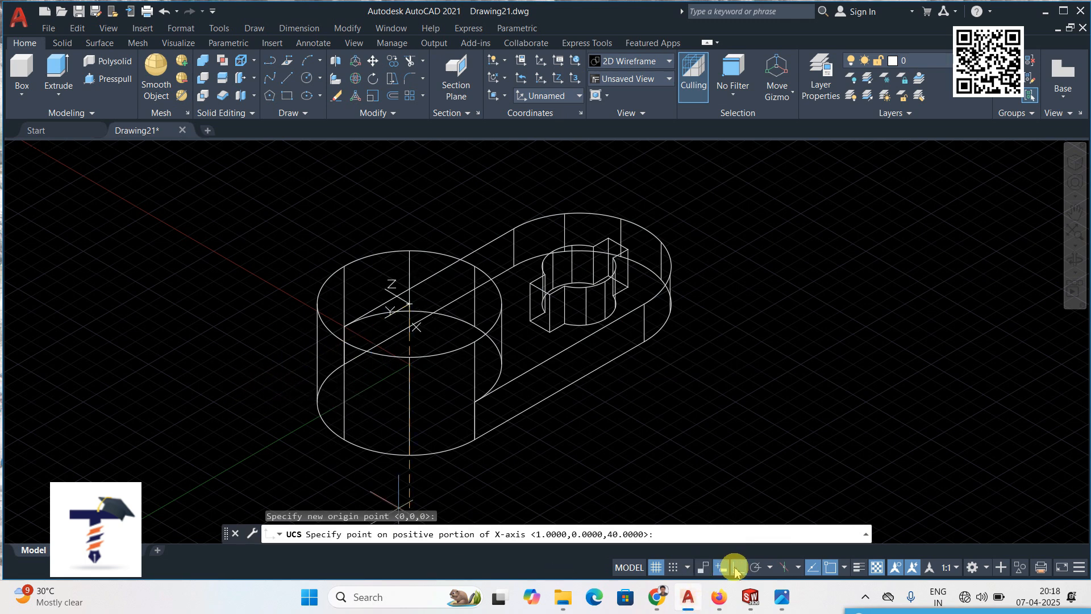
{"action": "left_click", "coordinate": [278, 382]}
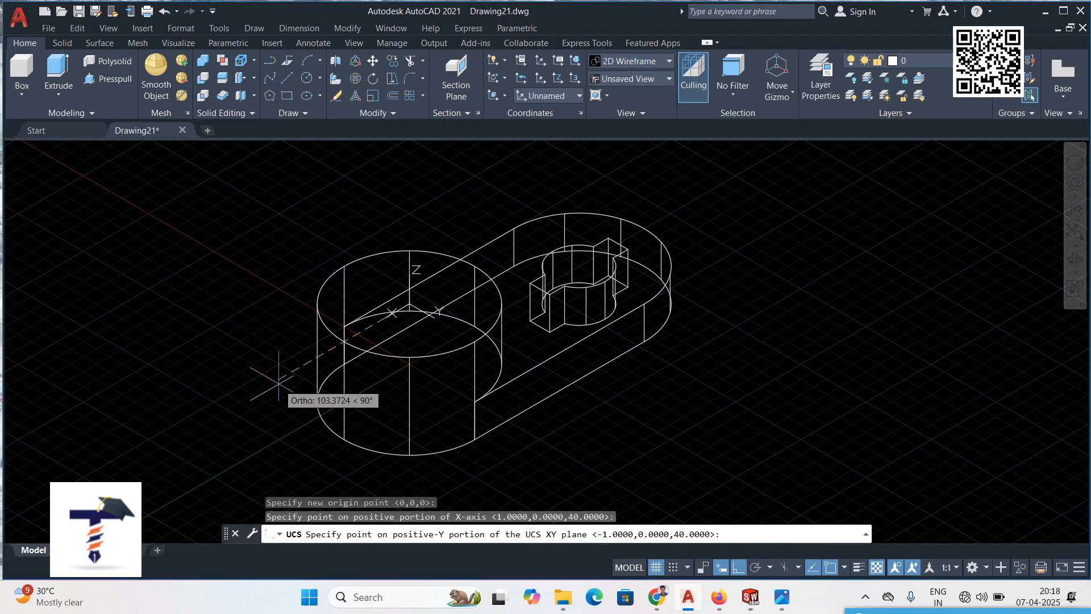
{"action": "left_click", "coordinate": [273, 224]}
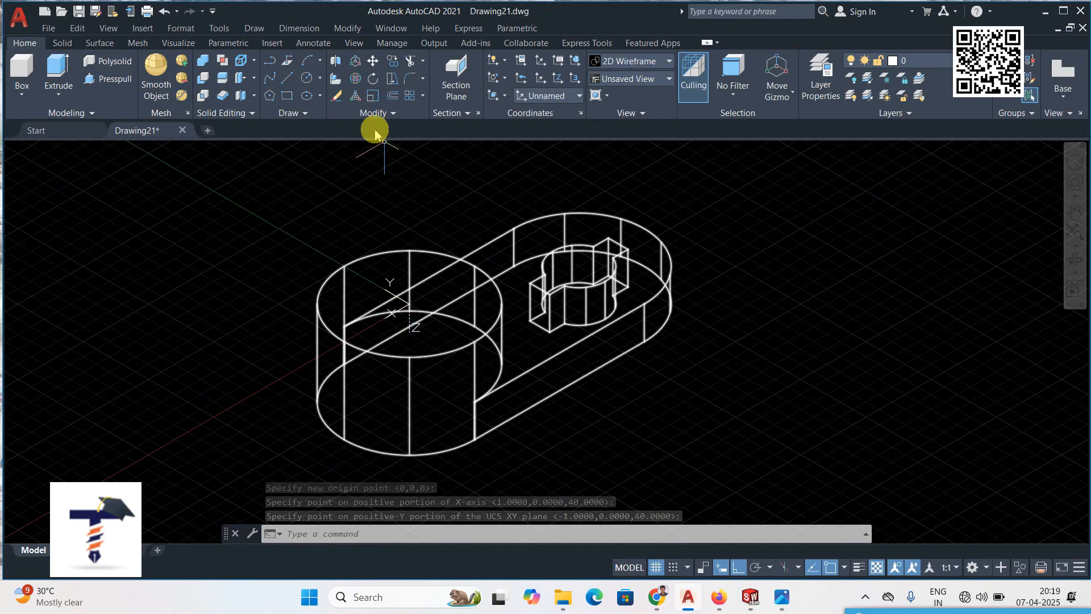
- Set a three-point UCS at the boss's top centre with X across the link, Y along it away from the keyway hole, and Z up
{"action": "left_click", "coordinate": [573, 79]}
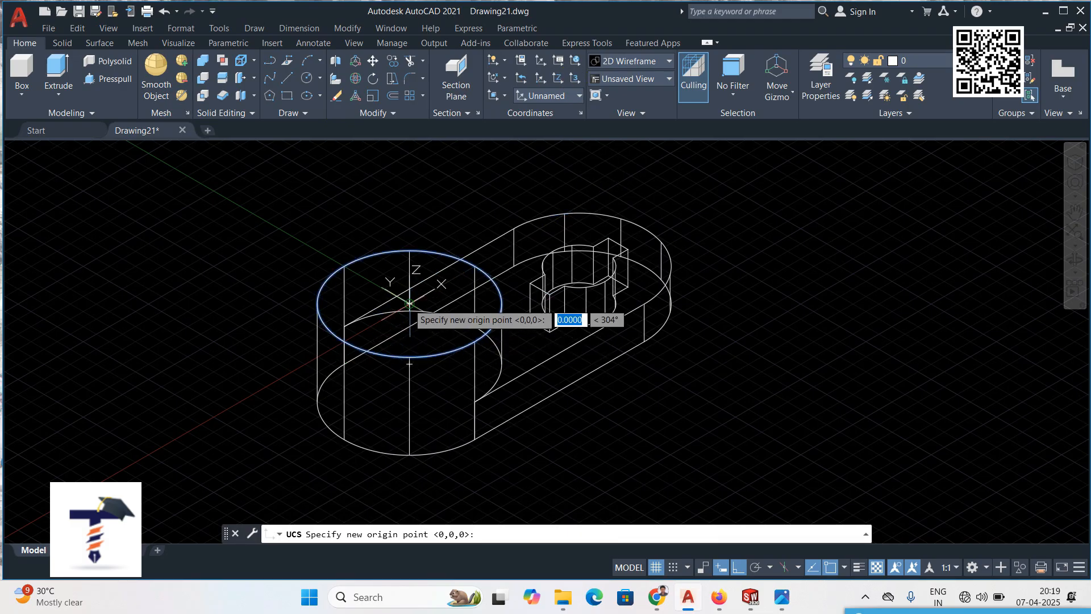
{"action": "left_click", "coordinate": [412, 315]}
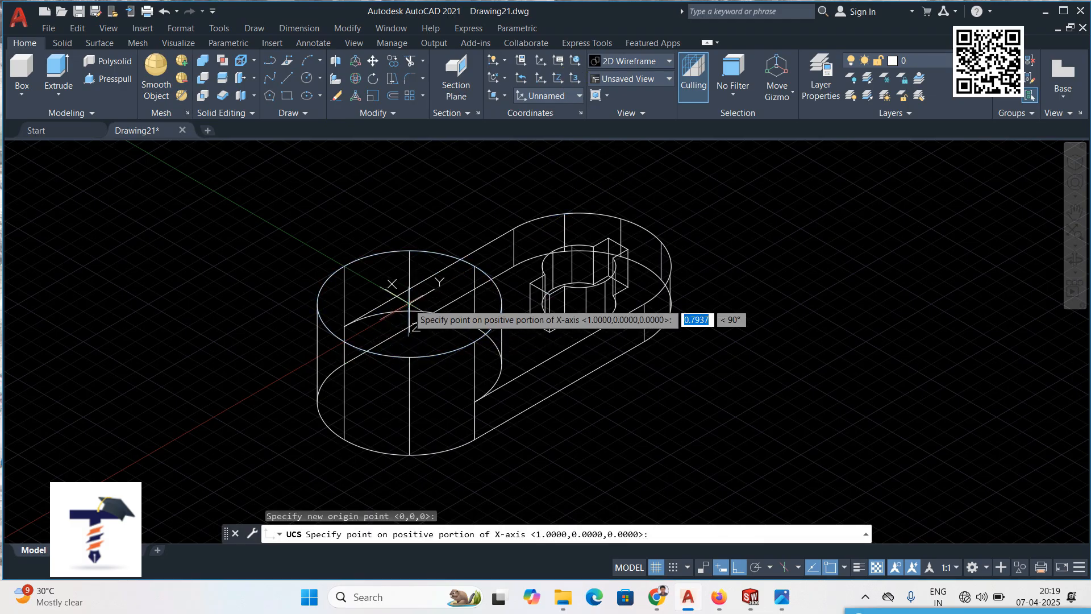
{"action": "left_click", "coordinate": [276, 226]}
{"action": "left_click", "coordinate": [256, 379]}
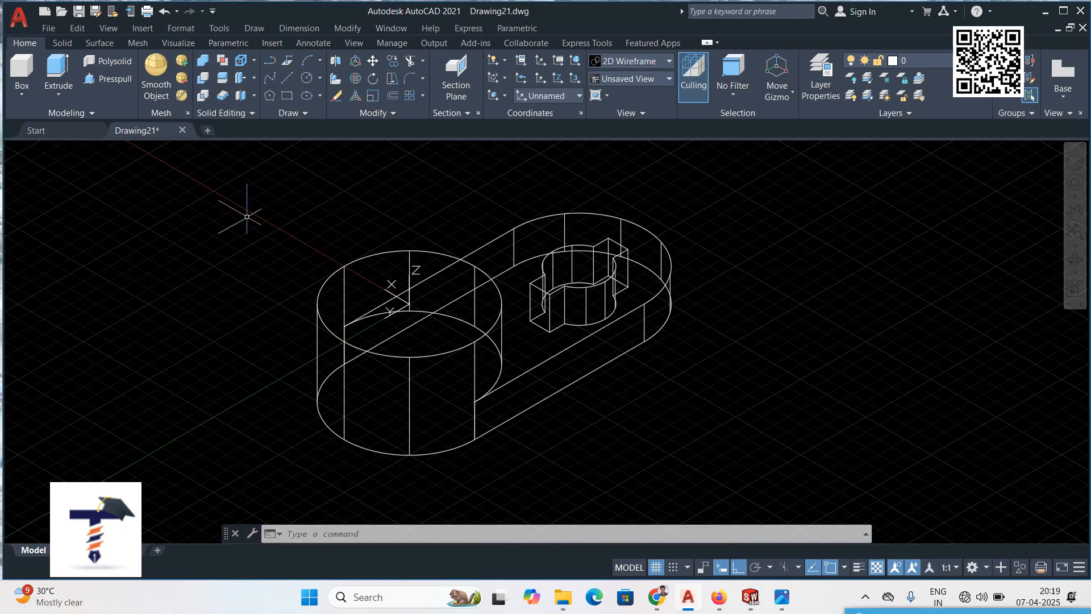
- Set a three-point UCS at the boss's top centre with X along the link away from the keyway hole, Y across it and Z down
{"action": "left_click", "coordinate": [575, 78]}
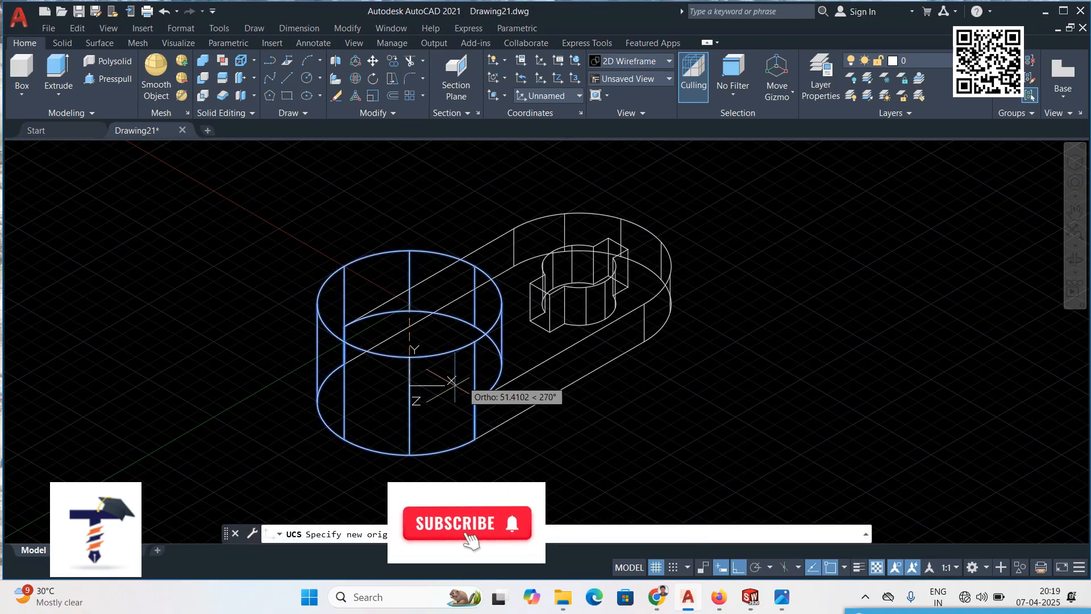
{"action": "left_click", "coordinate": [409, 304]}
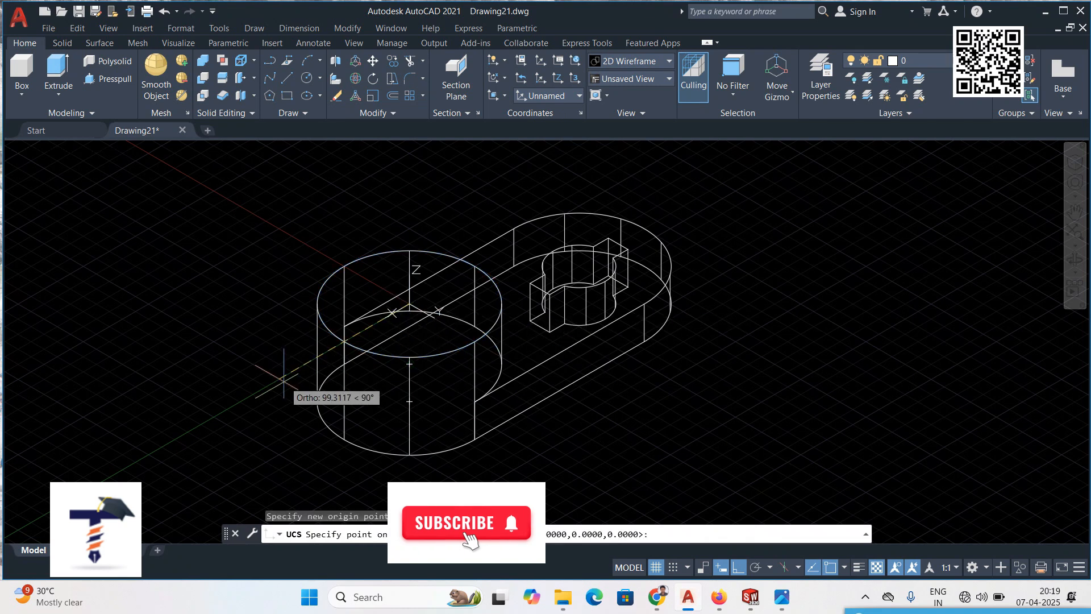
{"action": "left_click", "coordinate": [256, 387]}
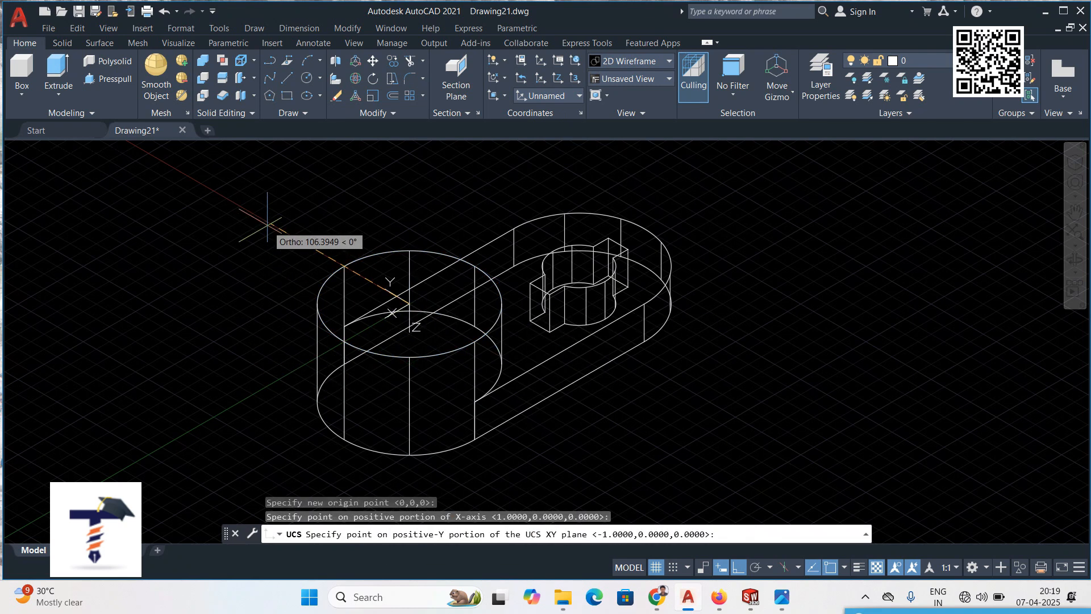
{"action": "left_click", "coordinate": [267, 225]}
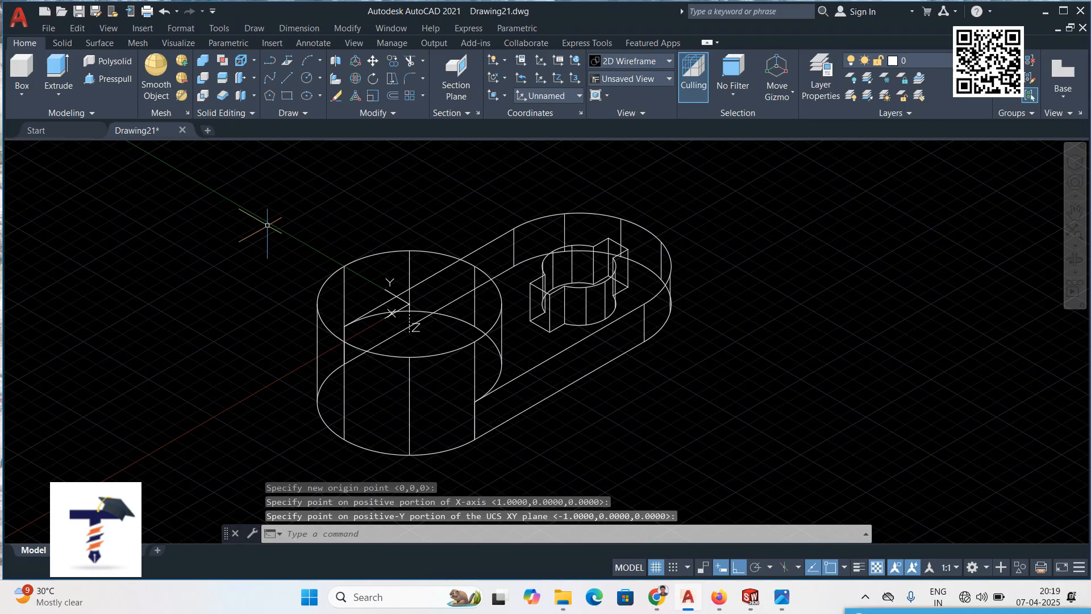
- Draw a circle of radius 27 centred on the boss's top face
{"action": "left_click", "coordinate": [307, 79]}
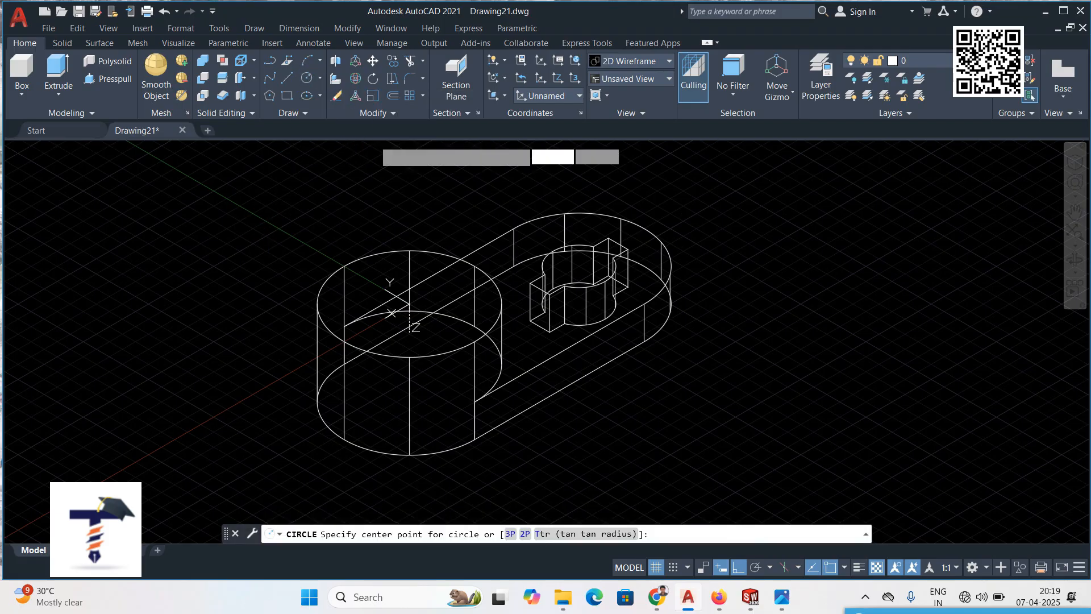
{"action": "left_click", "coordinate": [403, 353]}
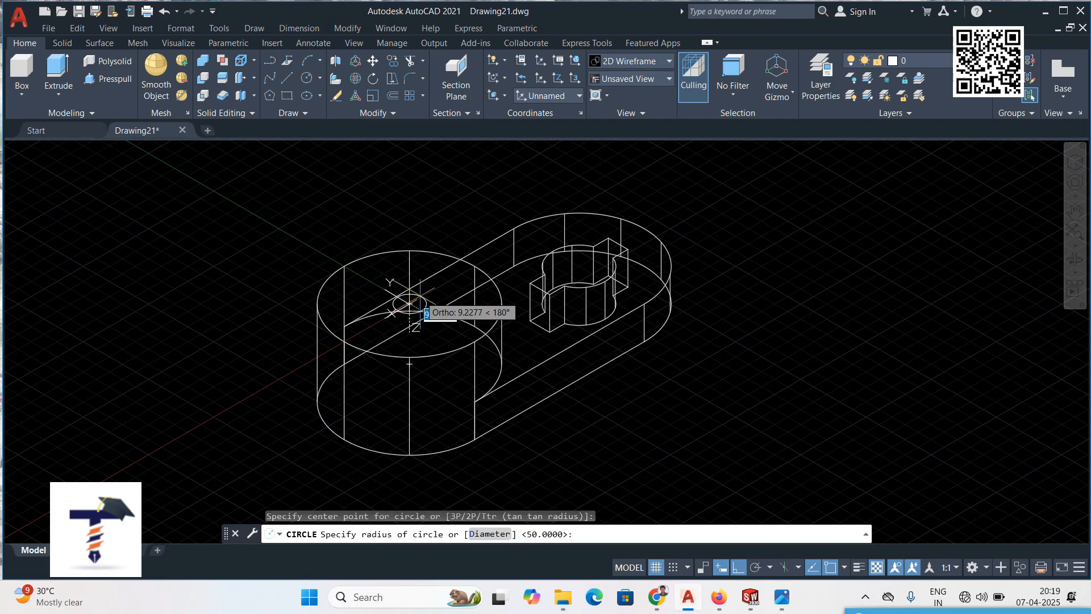
{"action": "type", "text": "2"}
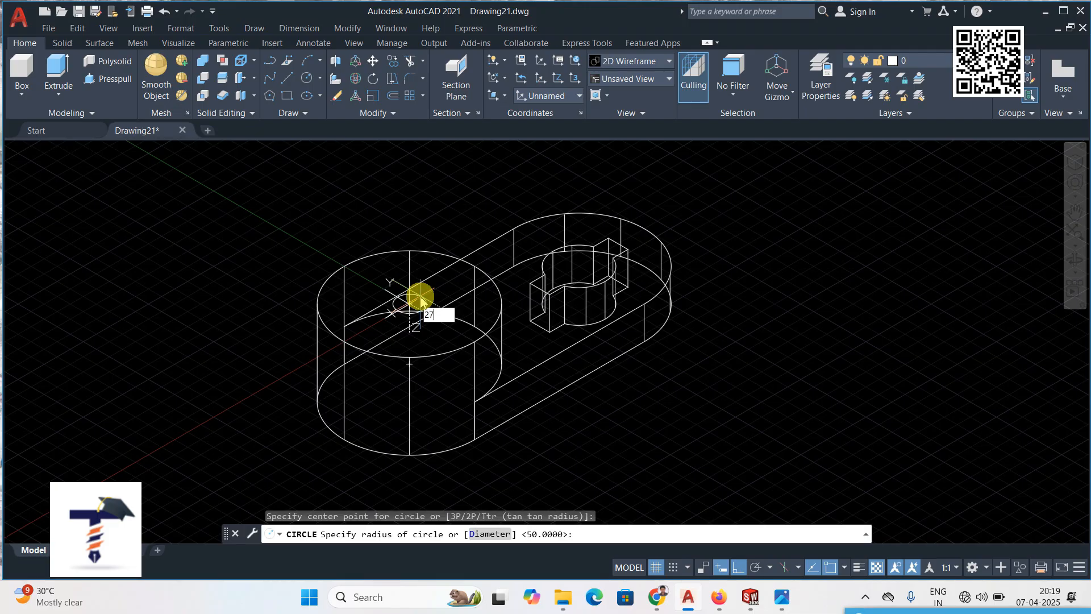
{"action": "type", "text": "7"}
{"action": "key", "text": "Return"}
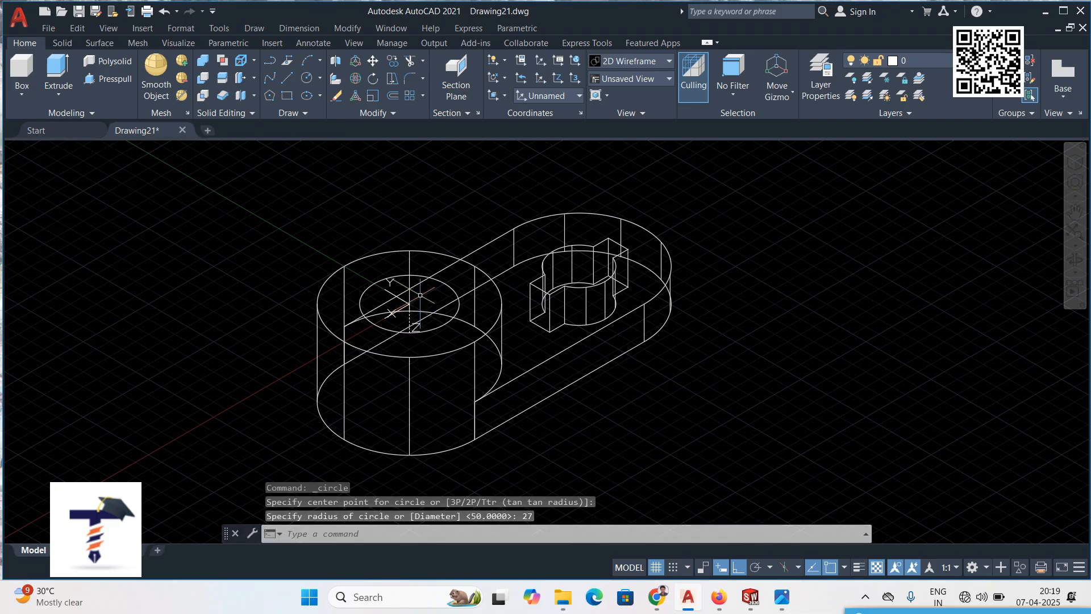
- Check the bore depth in the m11.jpg drawing and extrude the boss's radius 27 circle 65 downward as a solid
{"action": "left_click", "coordinate": [787, 598]}
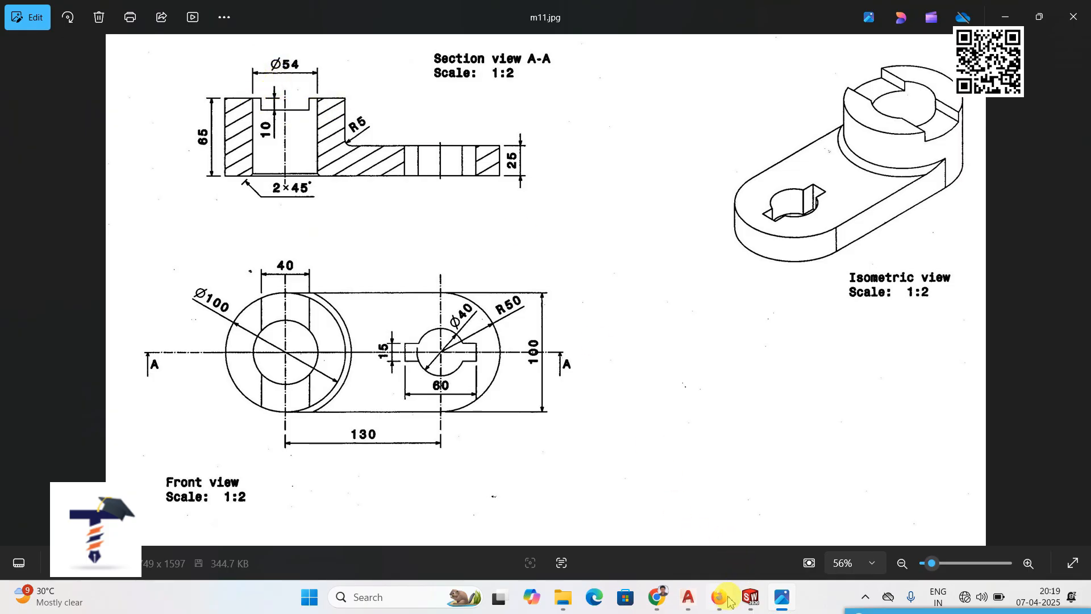
{"action": "left_click", "coordinate": [787, 607]}
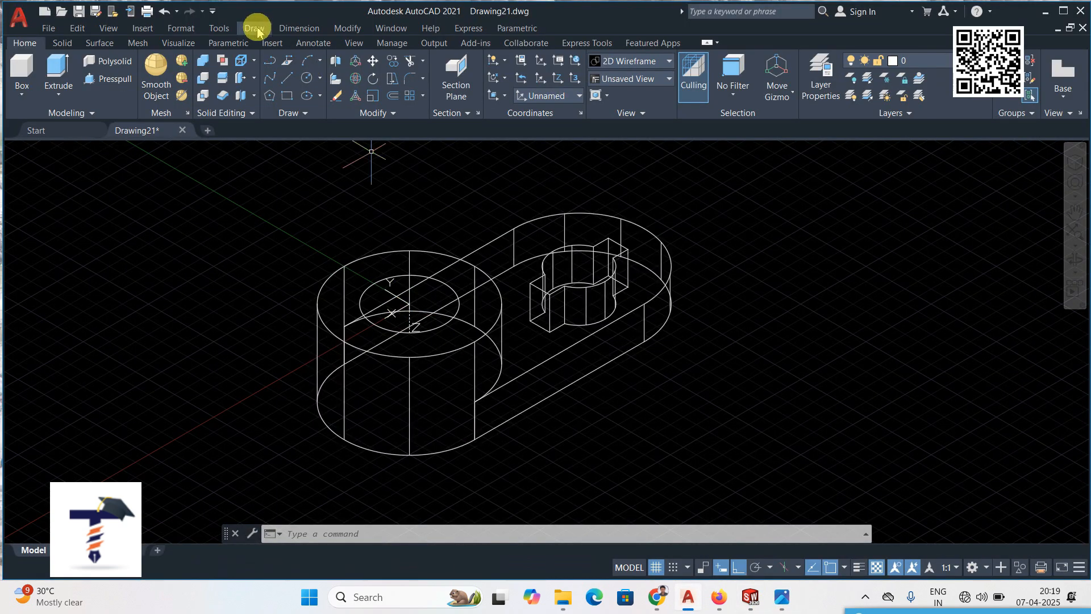
{"action": "left_click", "coordinate": [255, 28]}
{"action": "mouse_move", "coordinate": [275, 44]}
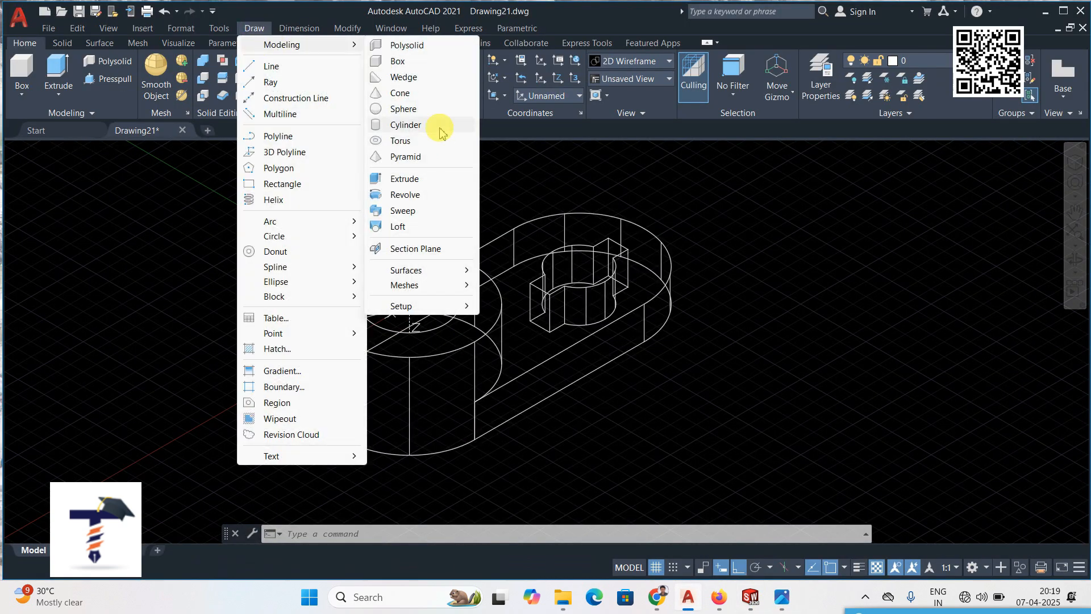
{"action": "left_click", "coordinate": [419, 176]}
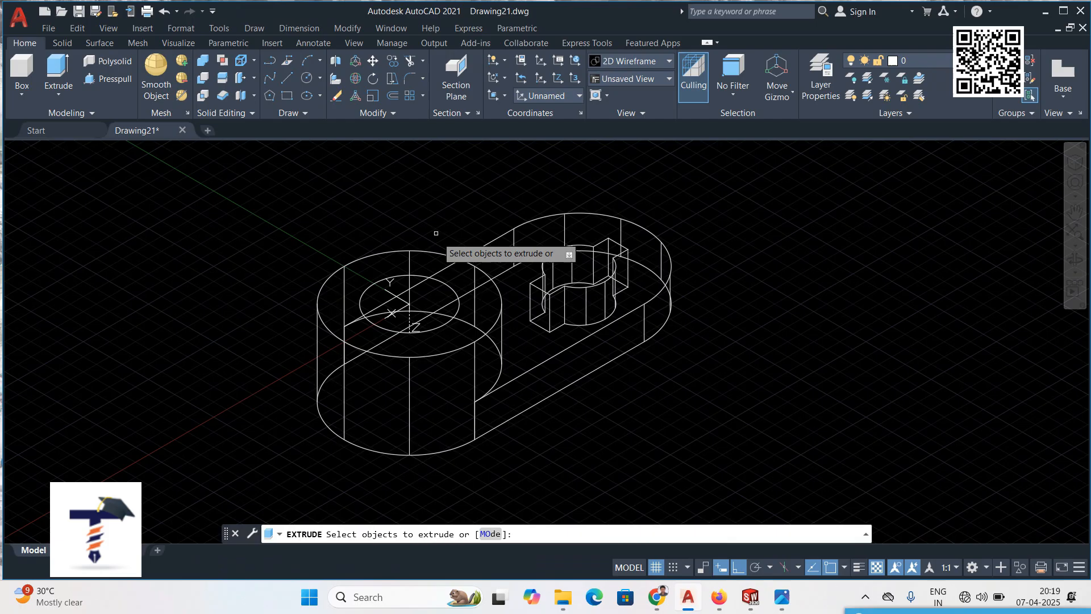
{"action": "left_click", "coordinate": [446, 283]}
{"action": "right_click", "coordinate": [279, 237]}
{"action": "left_click", "coordinate": [293, 248]}
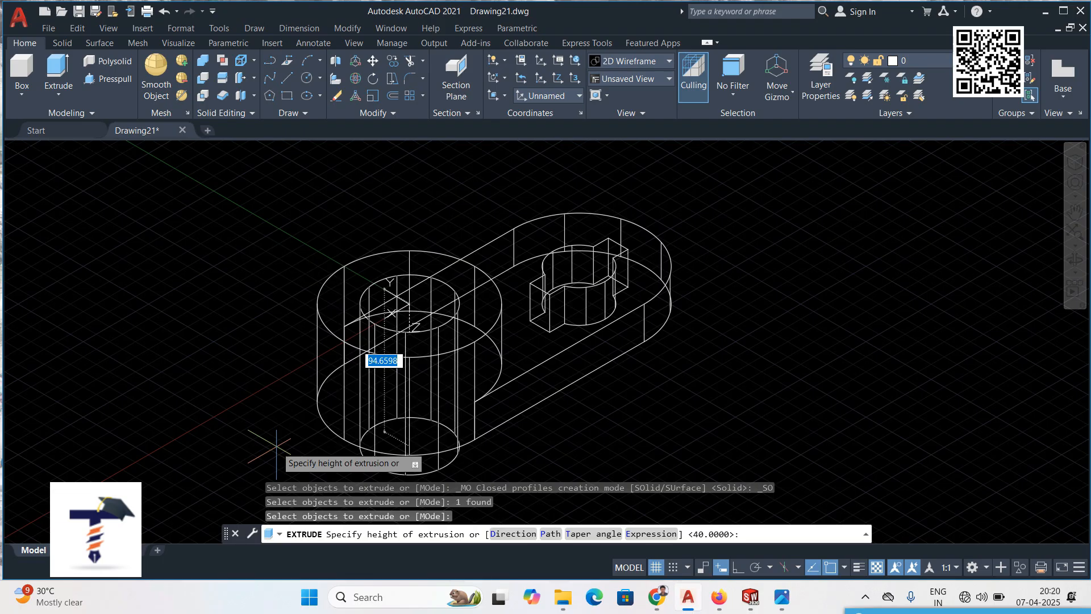
{"action": "type", "text": "65"}
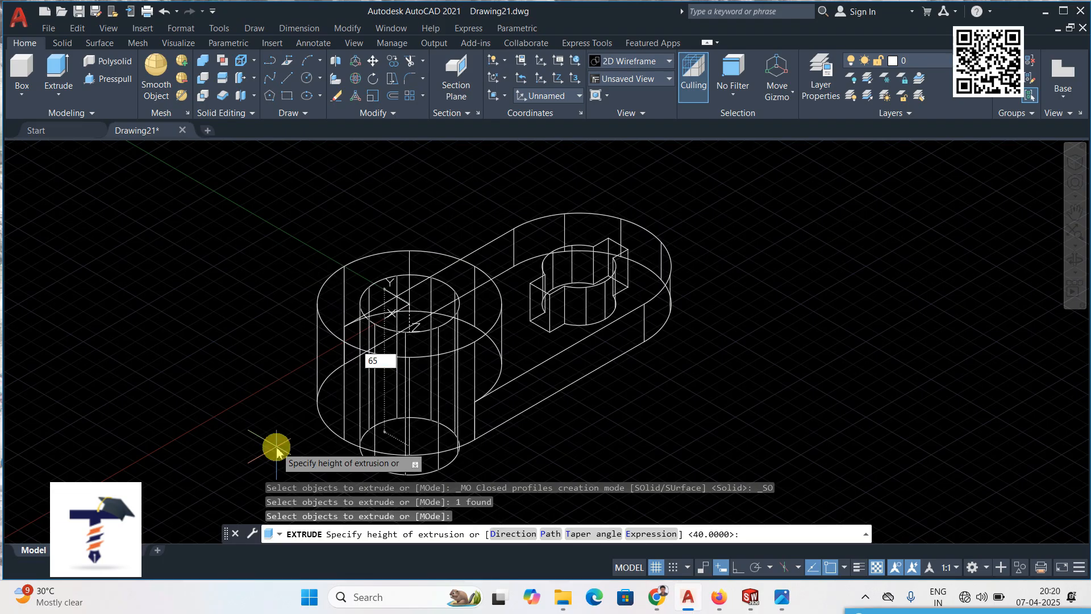
{"action": "key", "text": "Return"}
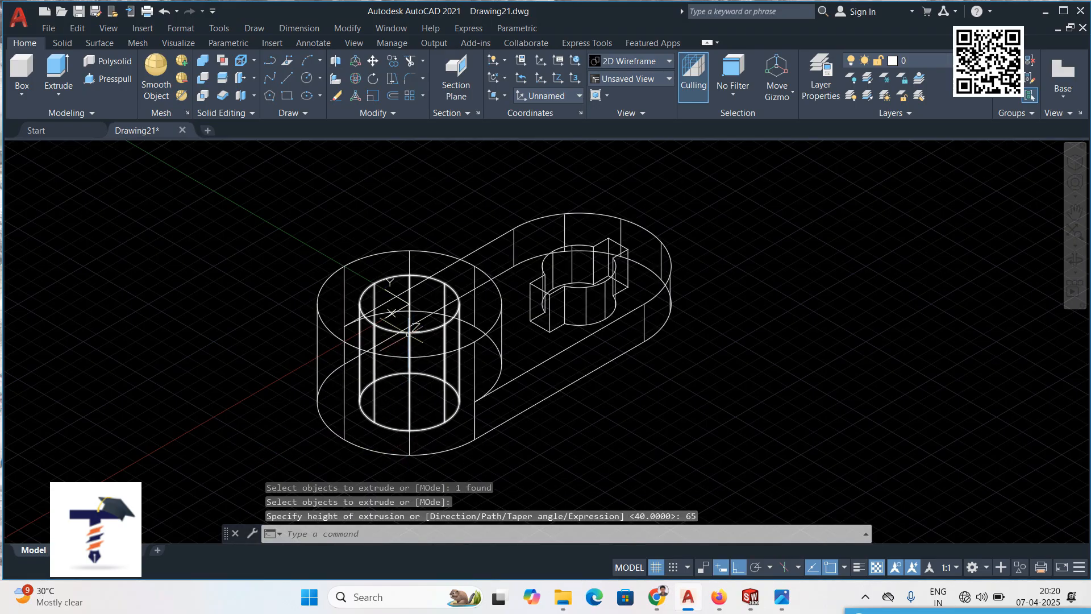
- Subtract the inner bore cylinder from the link solid
{"action": "middle_click_drag", "start_coordinate": [472, 394], "coordinate": [395, 381]}
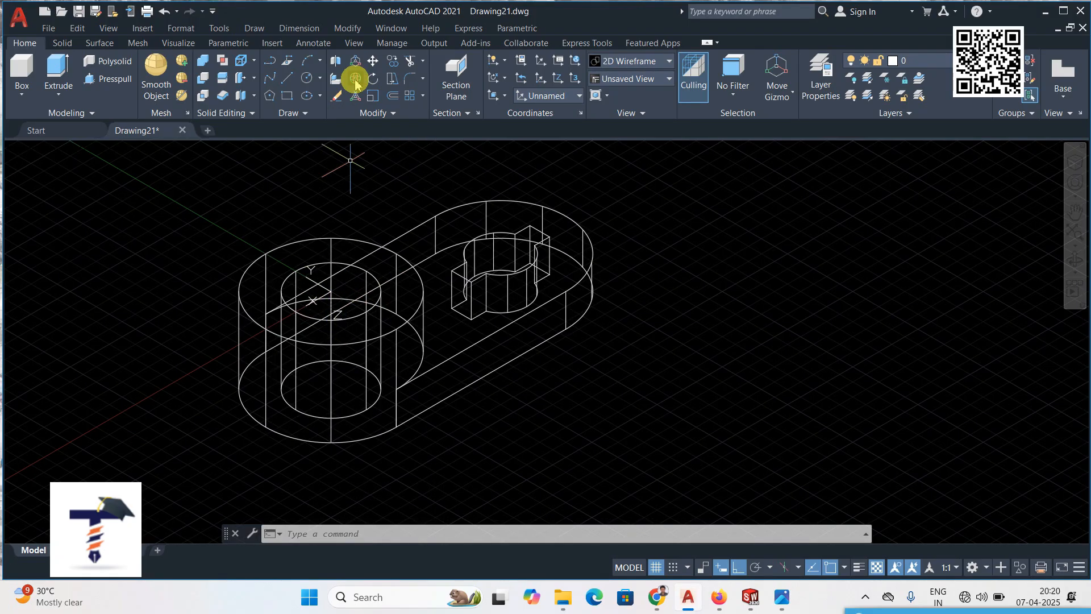
{"action": "left_click", "coordinate": [347, 28]}
{"action": "mouse_move", "coordinate": [412, 467]}
{"action": "left_click", "coordinate": [534, 165]}
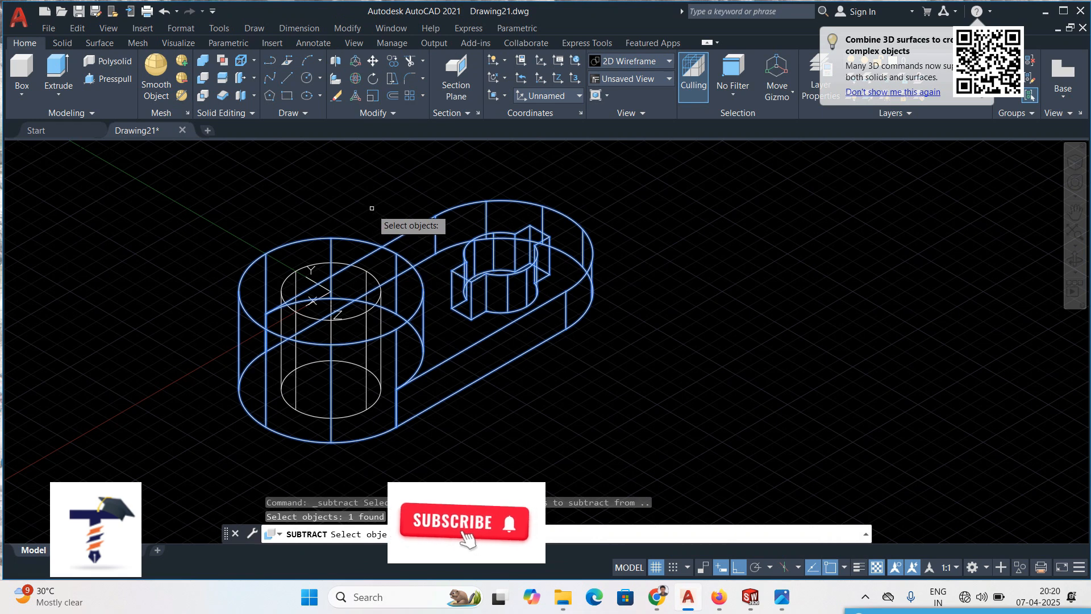
{"action": "key", "text": "Return"}
{"action": "left_click", "coordinate": [368, 271]}
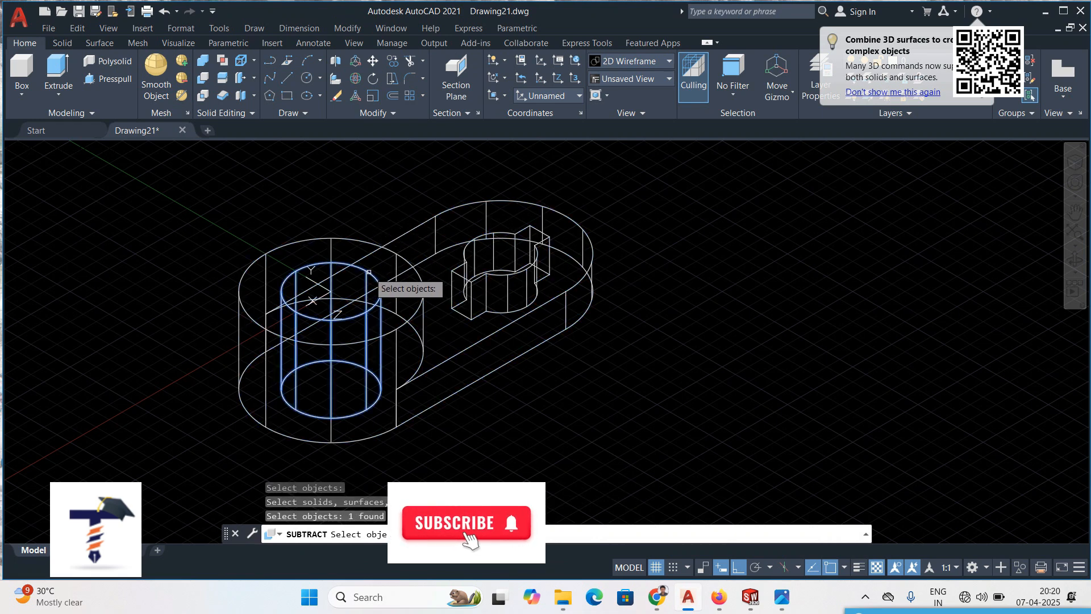
{"action": "key", "text": "Return"}
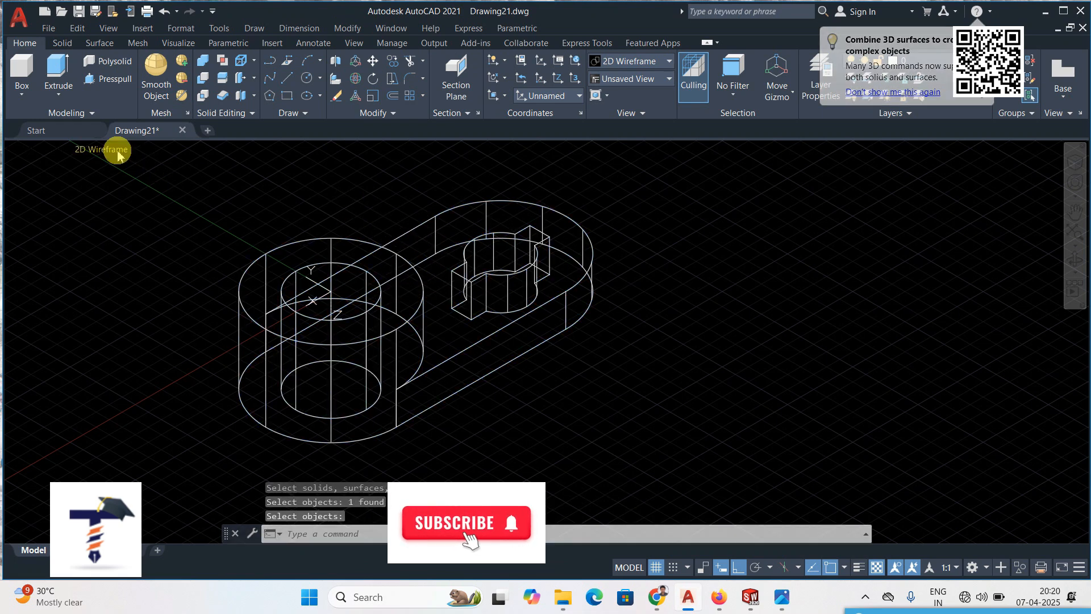
- Inspect the boss's through bore in Shaded style with Constrained Orbit, and return to 2D Wireframe
{"action": "left_click", "coordinate": [93, 149]}
{"action": "left_click", "coordinate": [136, 243]}
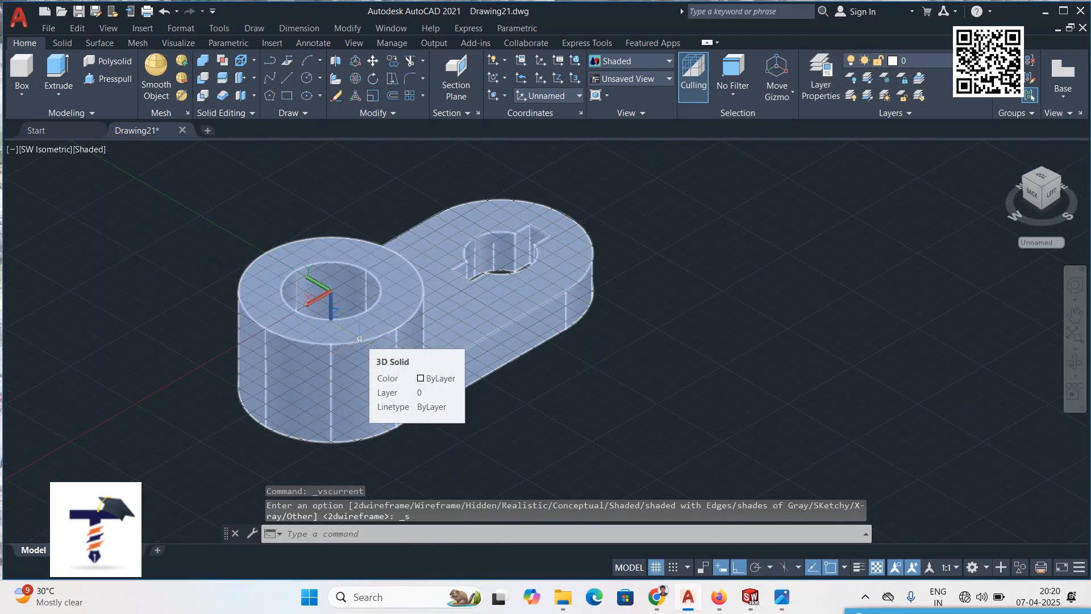
{"action": "left_click", "coordinate": [108, 28]}
{"action": "mouse_move", "coordinate": [253, 159]}
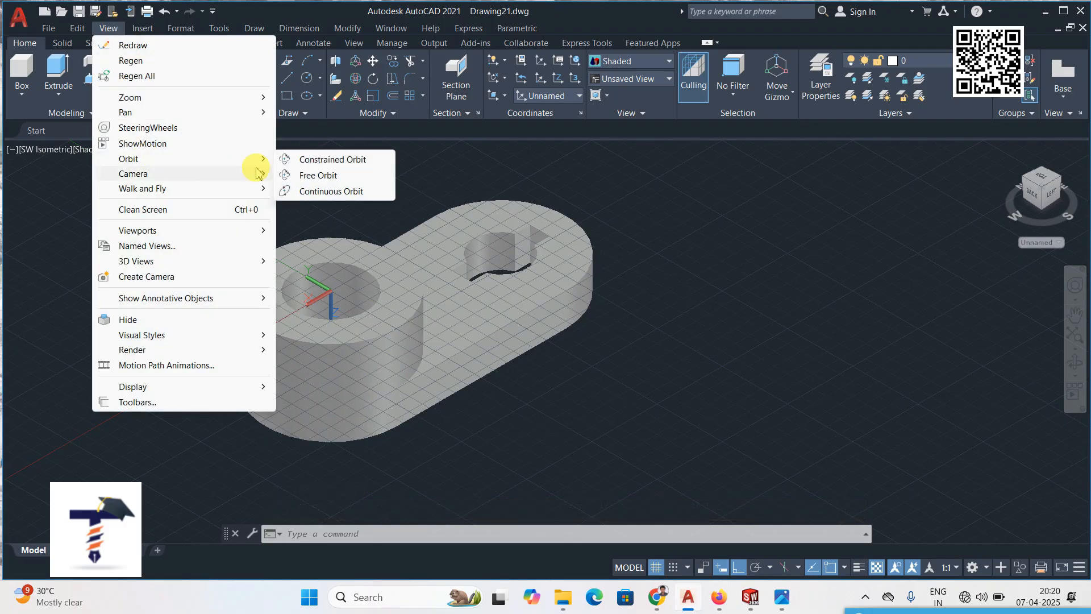
{"action": "left_click", "coordinate": [298, 155]}
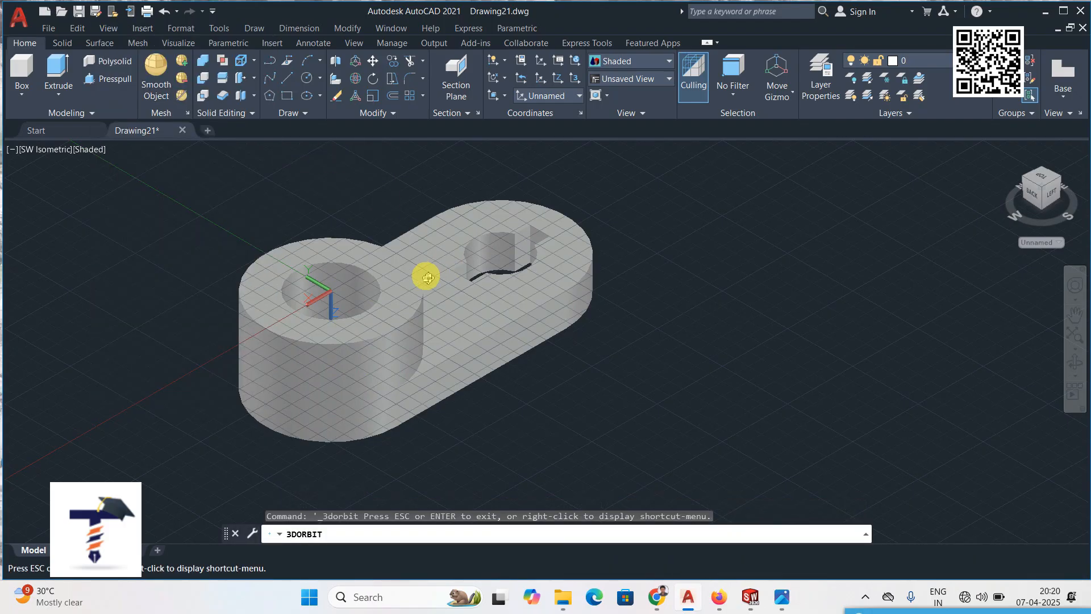
{"action": "mouse_move", "coordinate": [427, 284]}
{"action": "left_mouse_down"}
{"action": "mouse_move", "coordinate": [401, 390]}
{"action": "mouse_move", "coordinate": [364, 308]}
{"action": "mouse_move", "coordinate": [448, 287]}
{"action": "mouse_move", "coordinate": [409, 305]}
{"action": "mouse_move", "coordinate": [418, 302]}
{"action": "left_mouse_up"}
{"action": "right_click", "coordinate": [175, 207]}
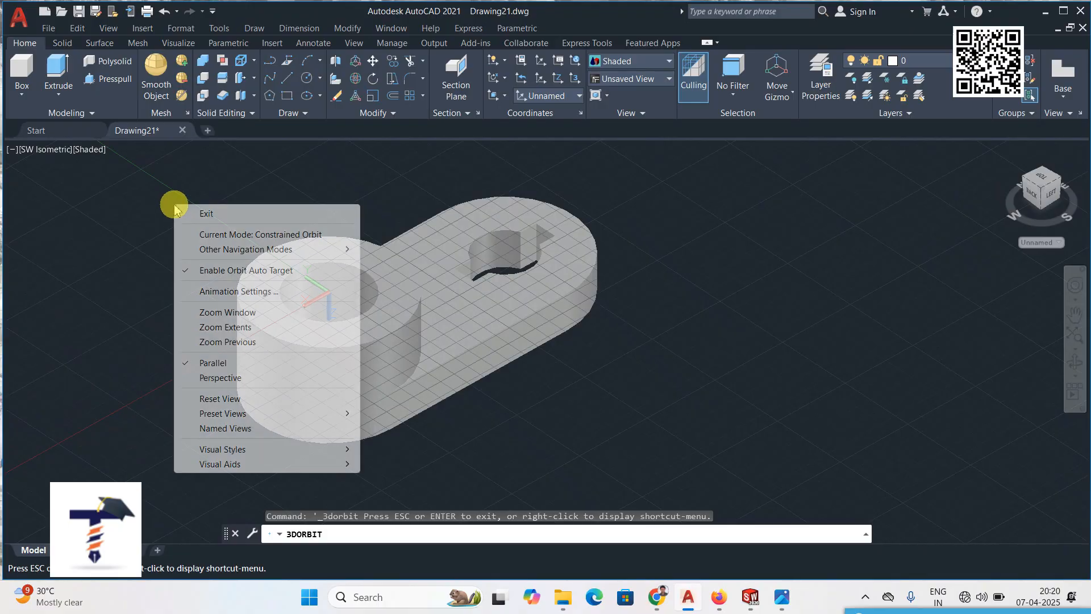
{"action": "left_click", "coordinate": [192, 214]}
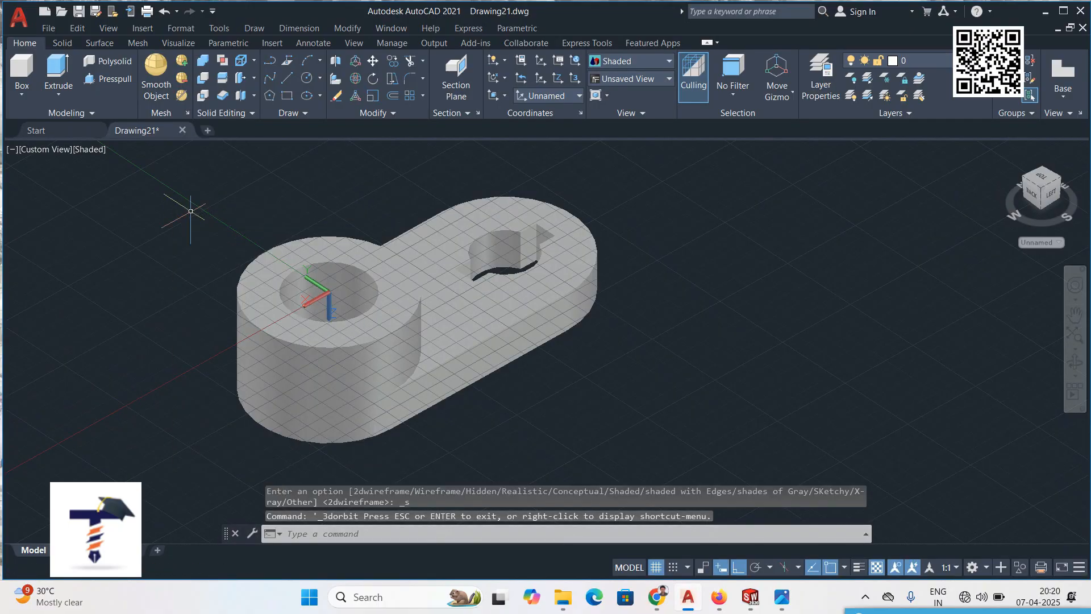
{"action": "left_click", "coordinate": [85, 150]}
{"action": "left_click", "coordinate": [121, 186]}
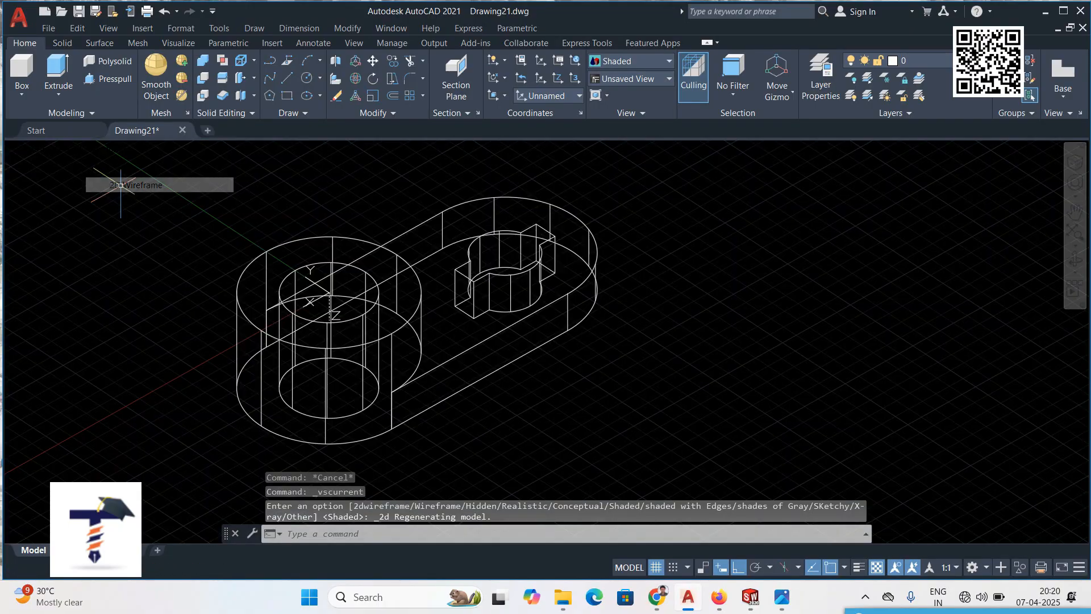
- Start the top slot outline with a line from the boss's top centre 20 towards the keyway hole, checking the slot width in m11.jpg
{"action": "middle_click_drag", "start_coordinate": [390, 280], "coordinate": [524, 279]}
{"action": "scroll", "coordinate": [469, 264], "scroll_direction": "up", "scroll_amount": 2}
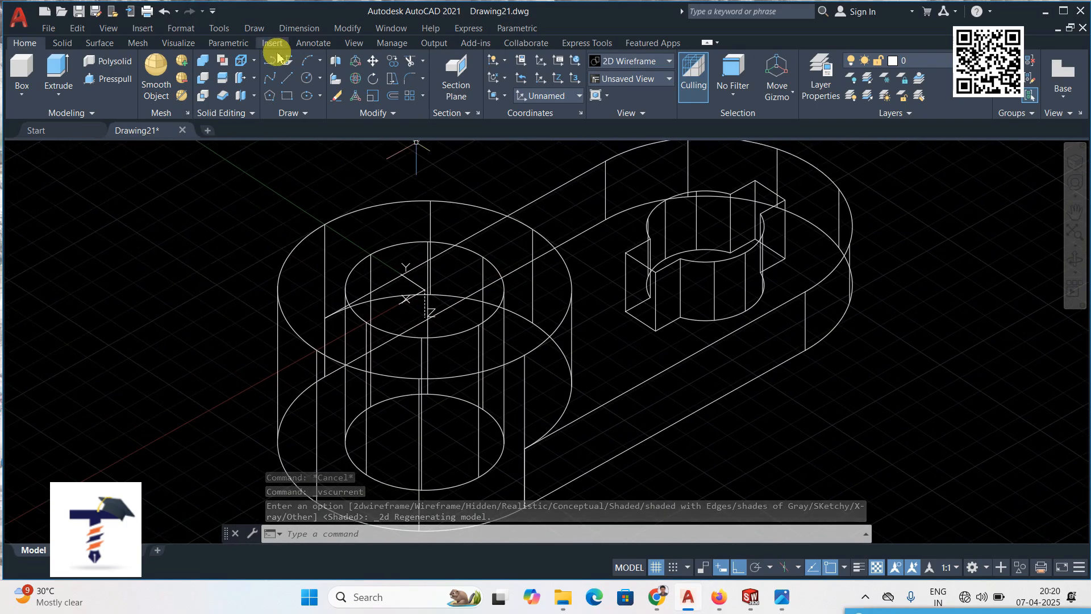
{"action": "left_click", "coordinate": [287, 78]}
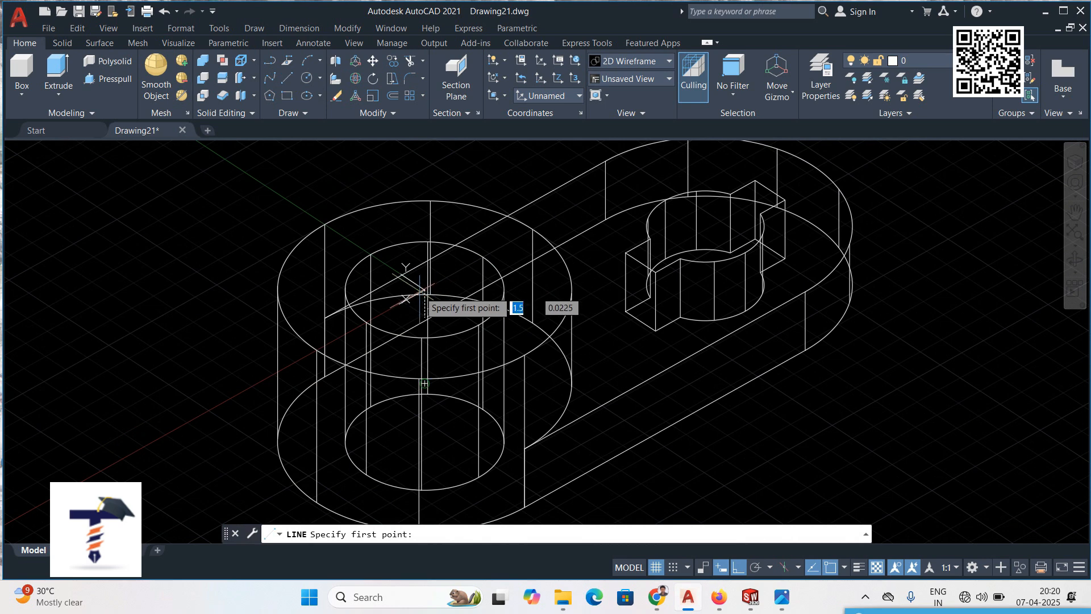
{"action": "left_click", "coordinate": [426, 337]}
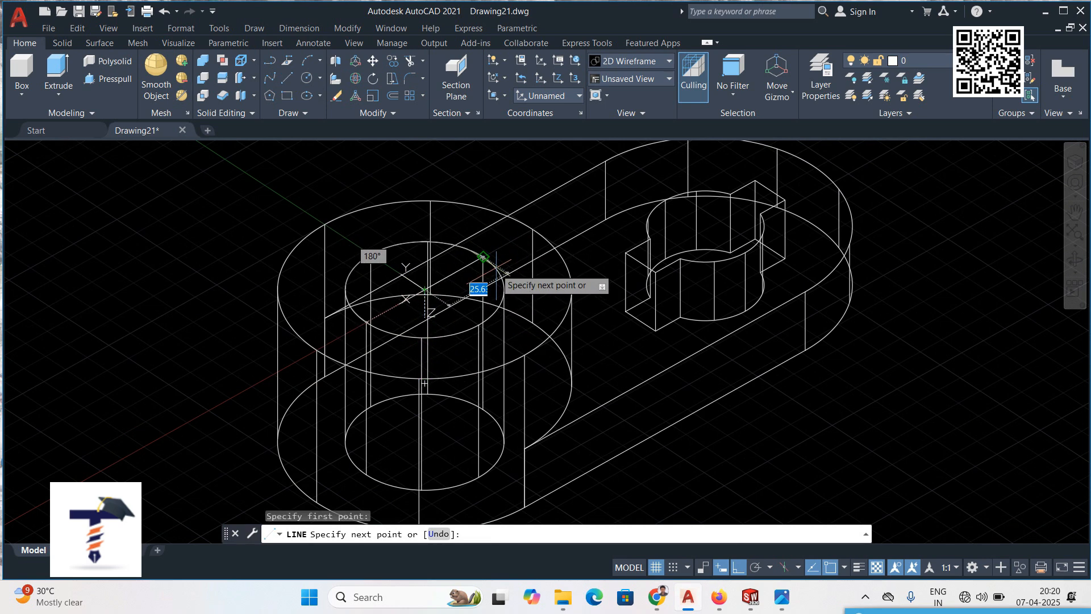
{"action": "left_click", "coordinate": [782, 597]}
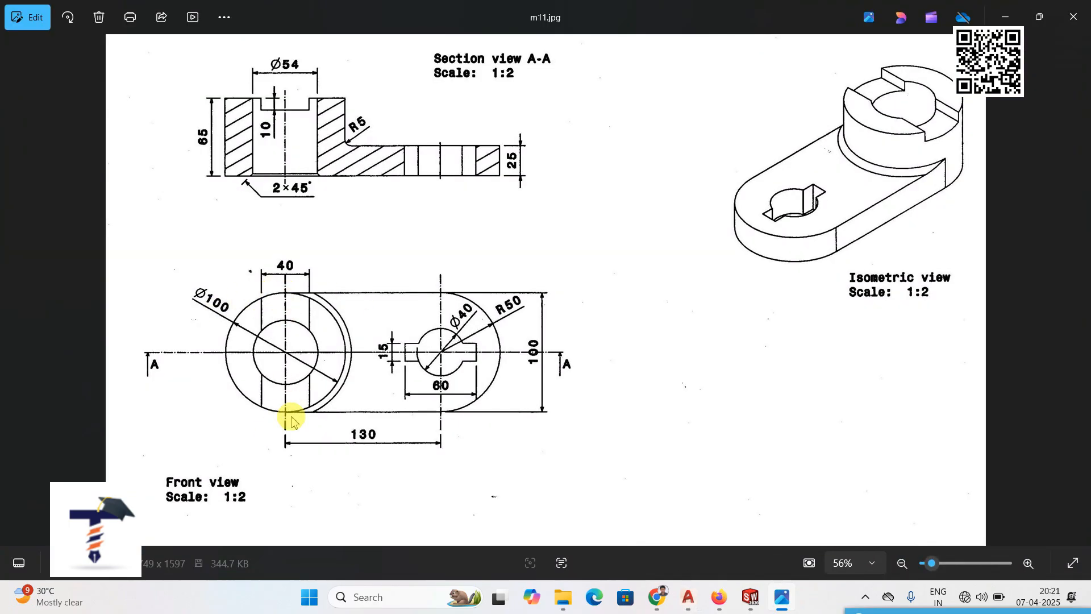
{"action": "left_click", "coordinate": [770, 596]}
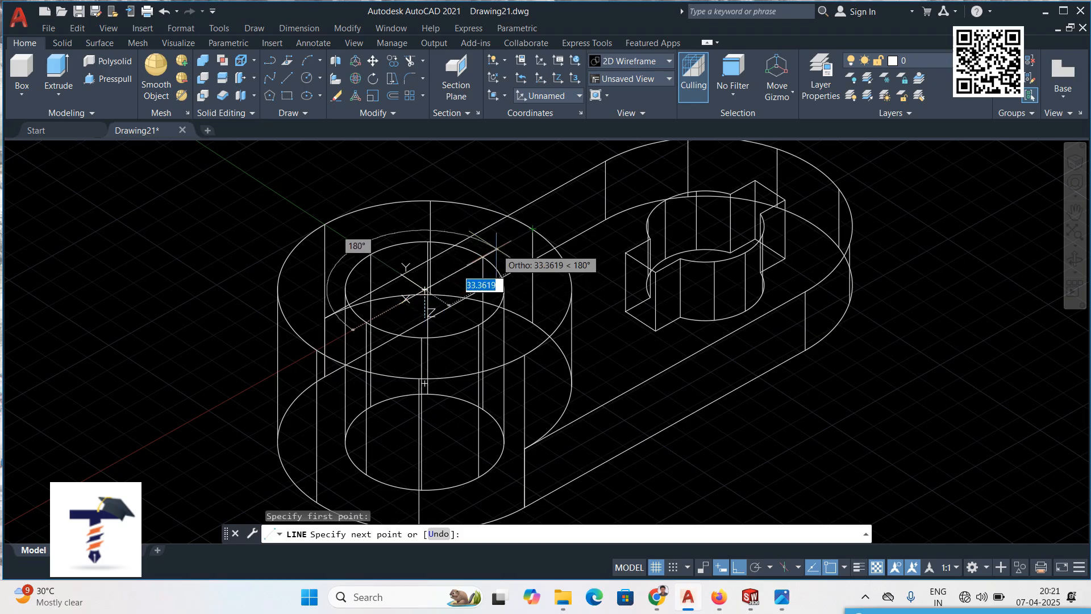
{"action": "type", "text": "20"}
{"action": "key", "text": "Return"}
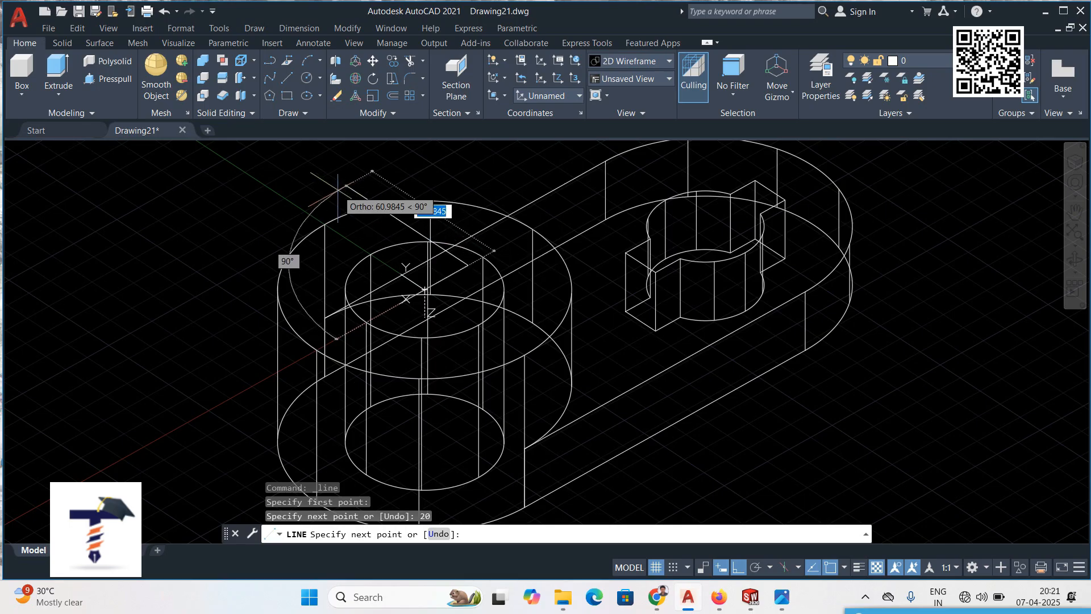
- Complete the slot outline across the boss's top with 50, 40, 100 and 40 segments, closing it at the outer end of the 20 line
{"action": "type", "text": "50"}
{"action": "key", "text": "Return"}
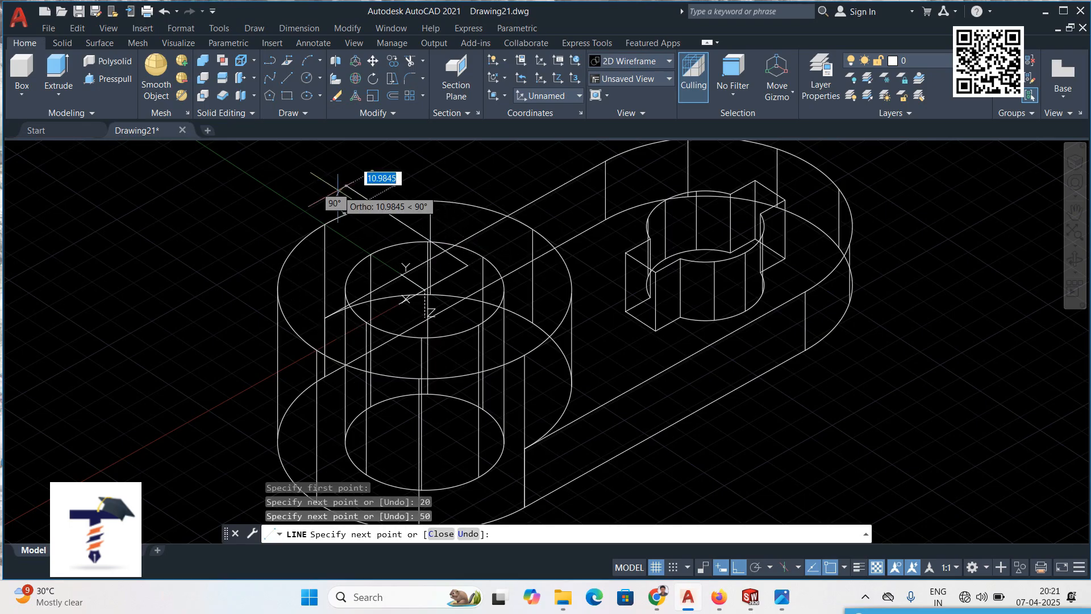
{"action": "type", "text": "40"}
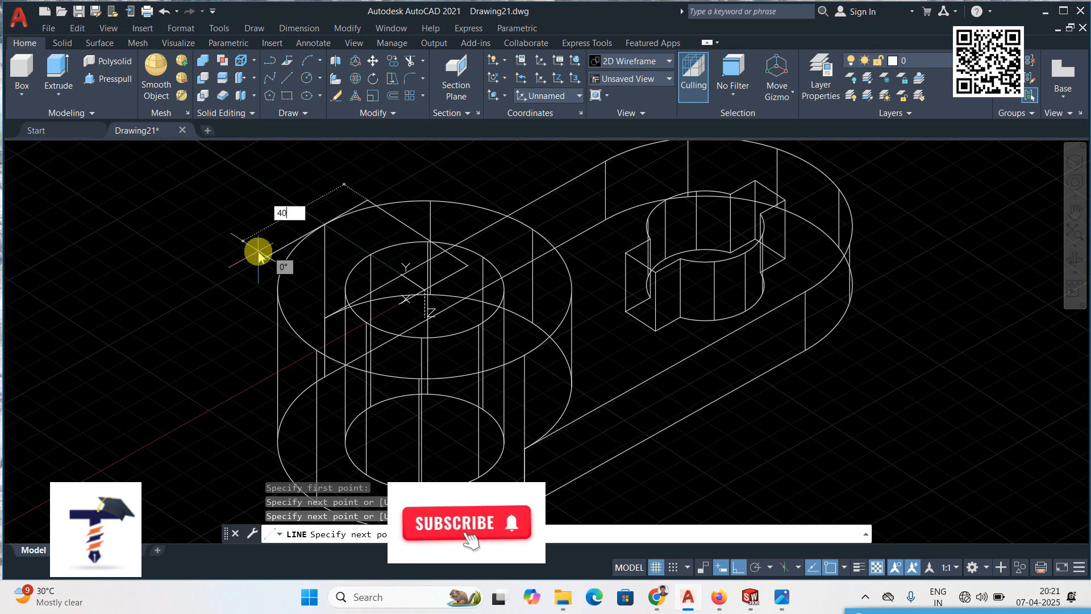
{"action": "key", "text": "Return"}
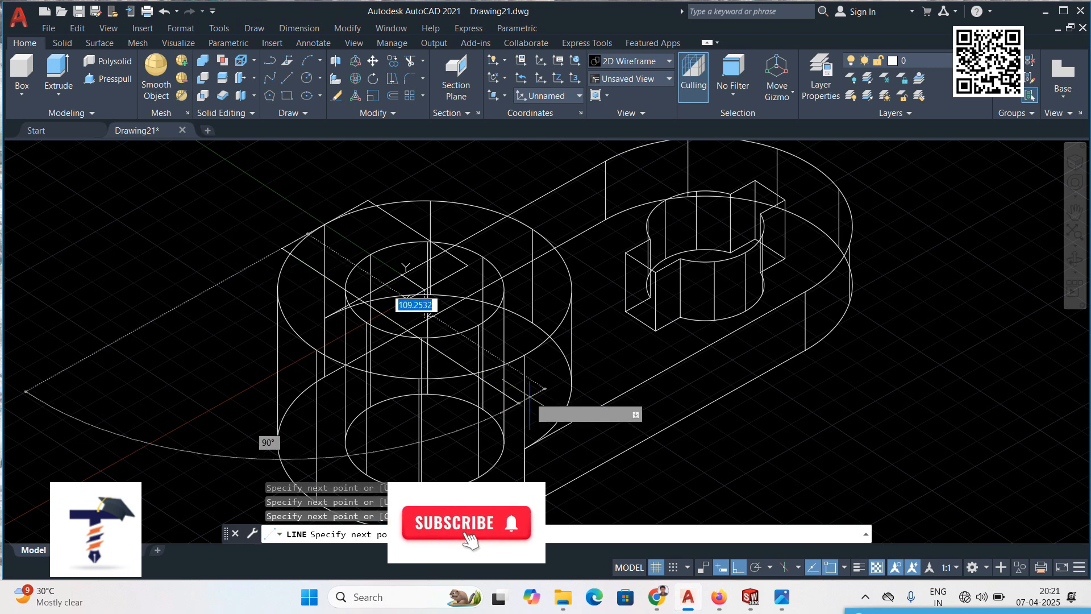
{"action": "type", "text": "1"}
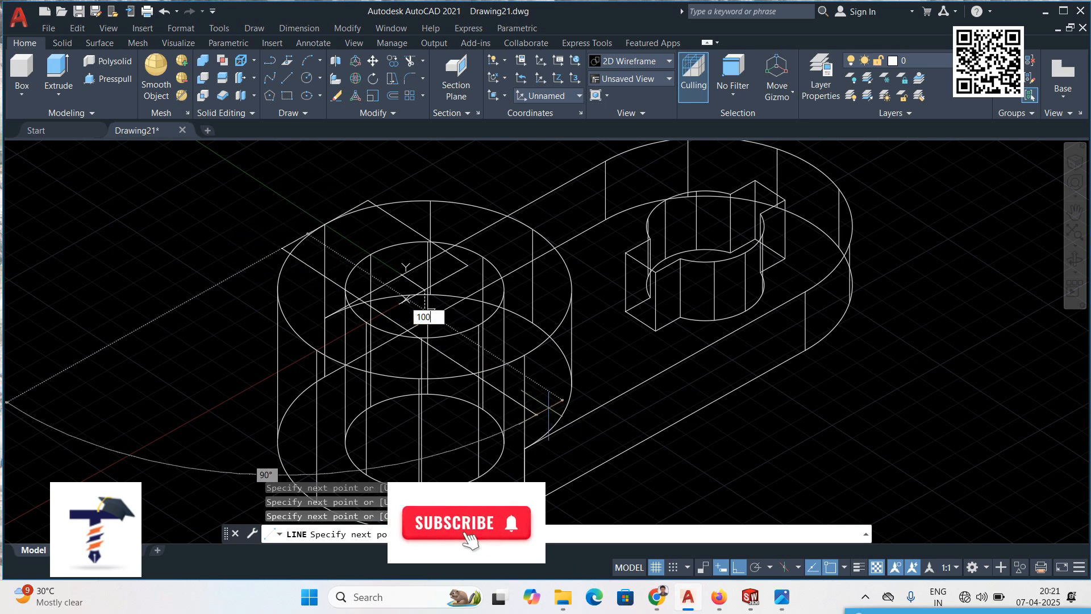
{"action": "type", "text": "00"}
{"action": "key", "text": "Return"}
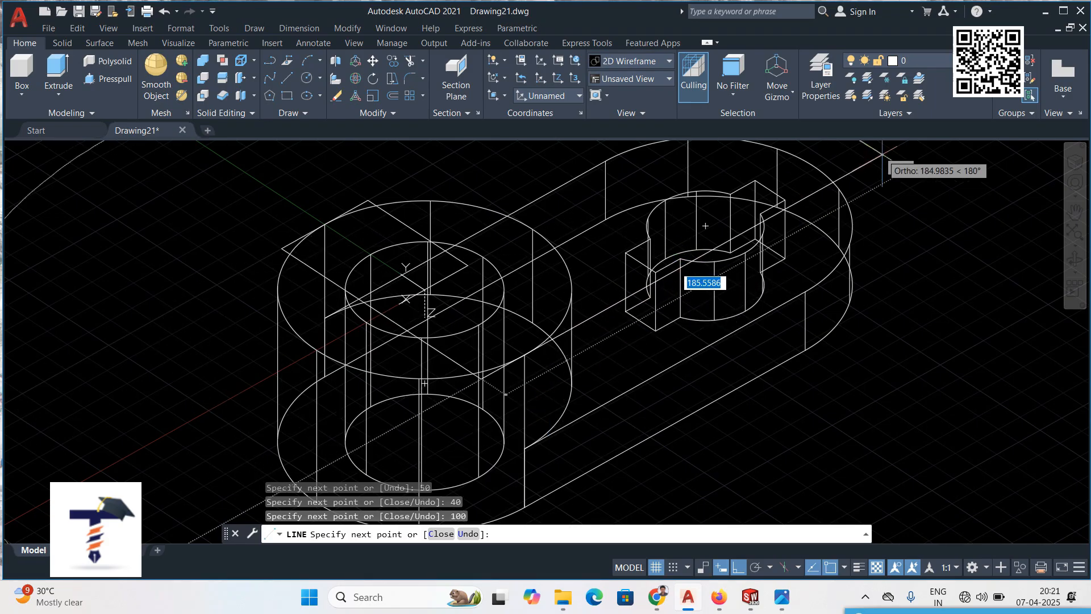
{"action": "type", "text": "4"}
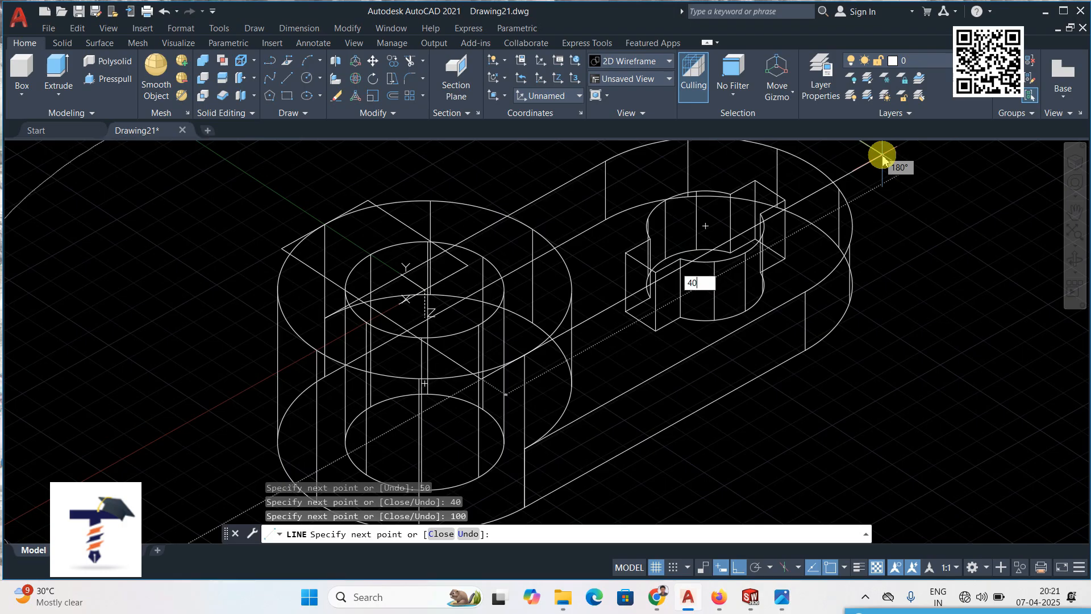
{"action": "type", "text": "0"}
{"action": "key", "text": "Return"}
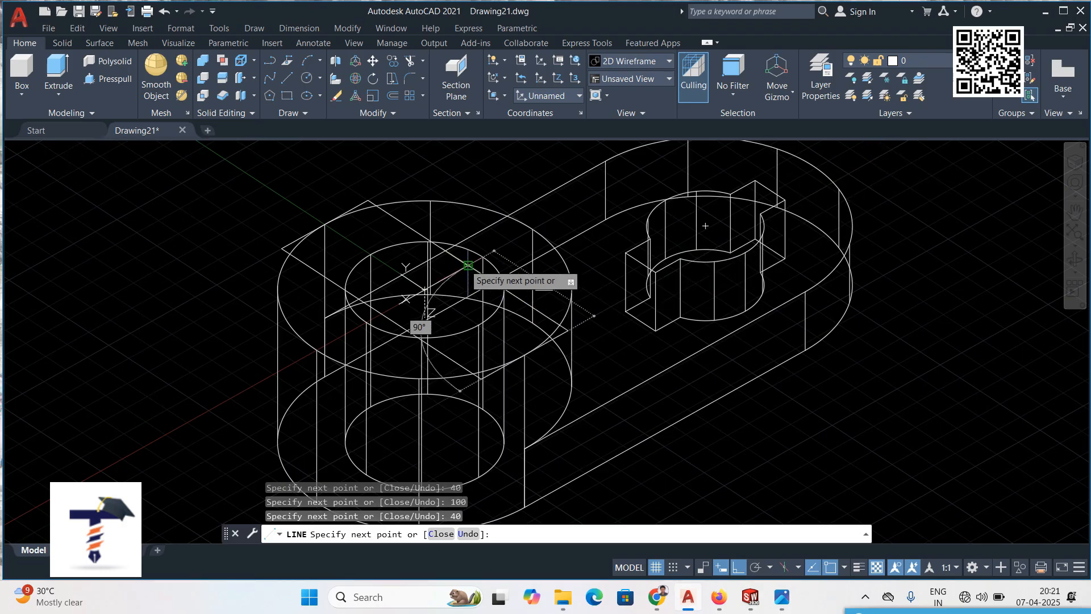
{"action": "right_click", "coordinate": [465, 266]}
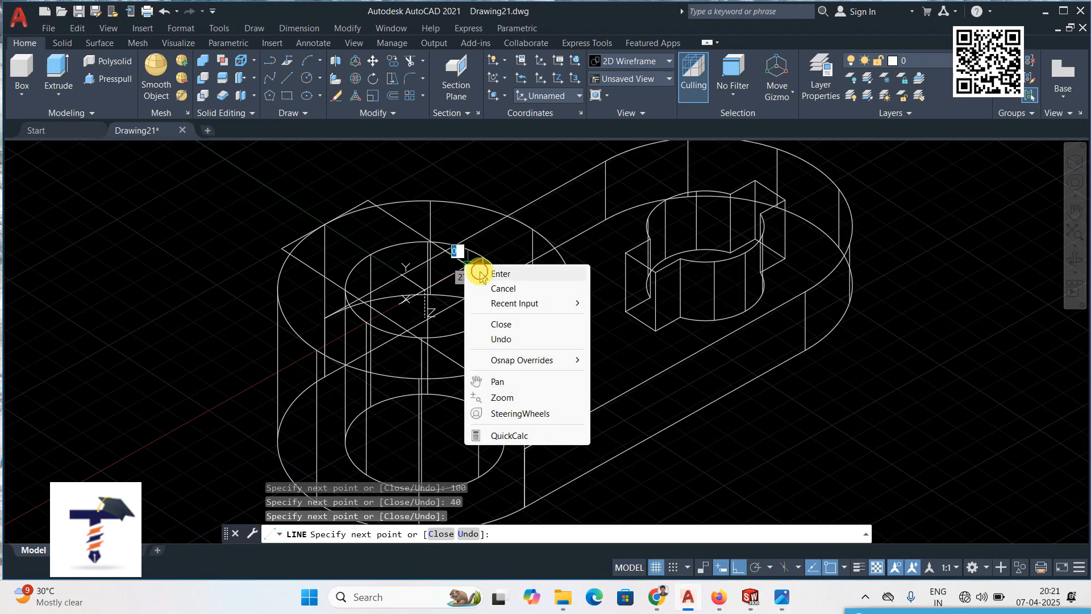
{"action": "left_click", "coordinate": [500, 274]}
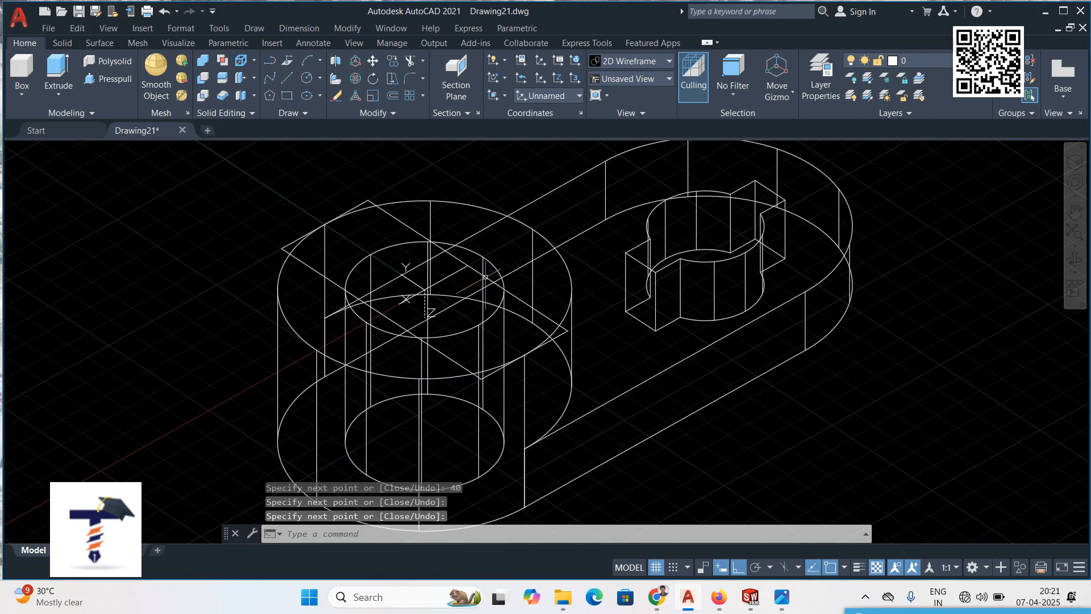
- Erase the helper line from the boss's centre and convert the slot rectangle's outline into a region
{"action": "left_click", "coordinate": [452, 275]}
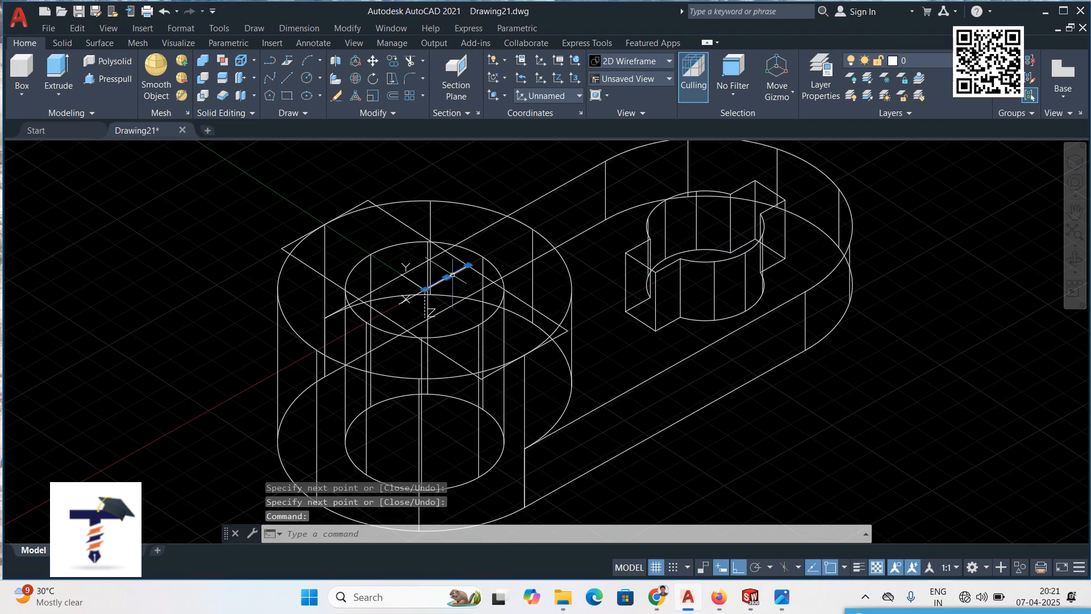
{"action": "key", "text": "Delete"}
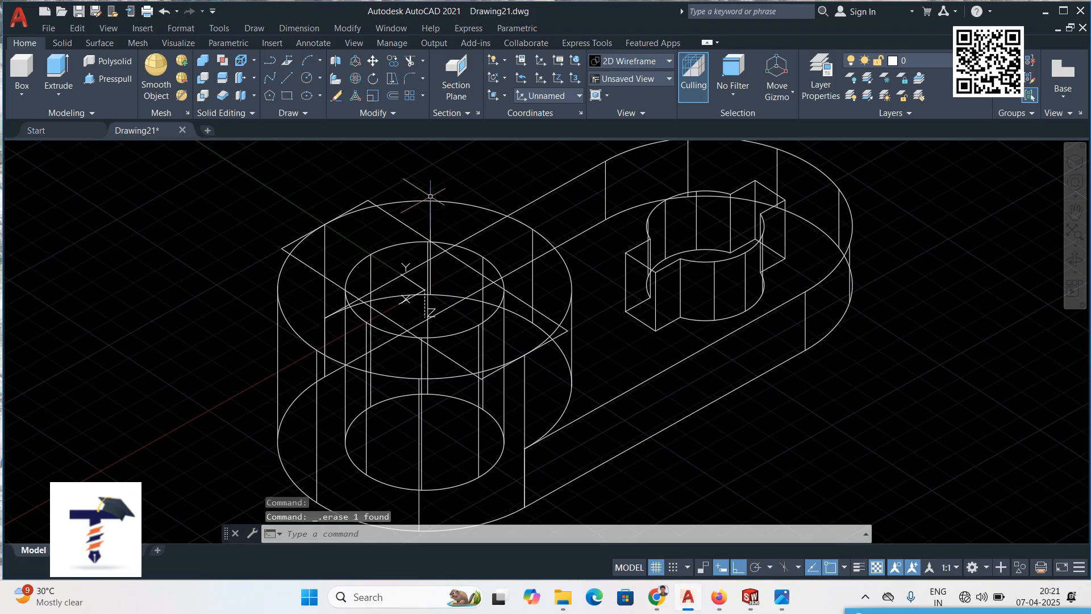
{"action": "left_click", "coordinate": [254, 27]}
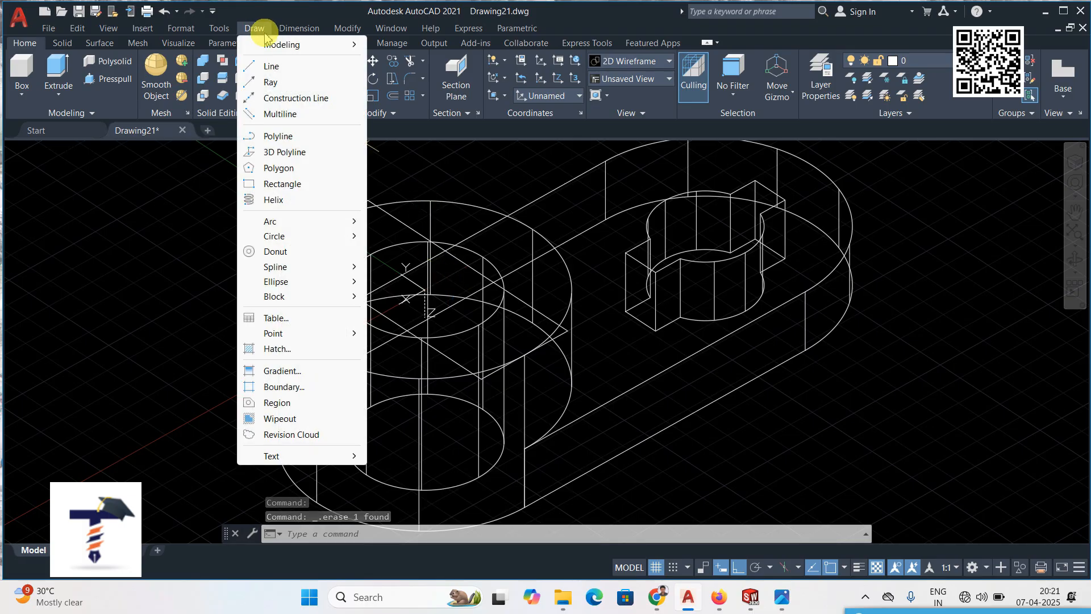
{"action": "left_click", "coordinate": [285, 403]}
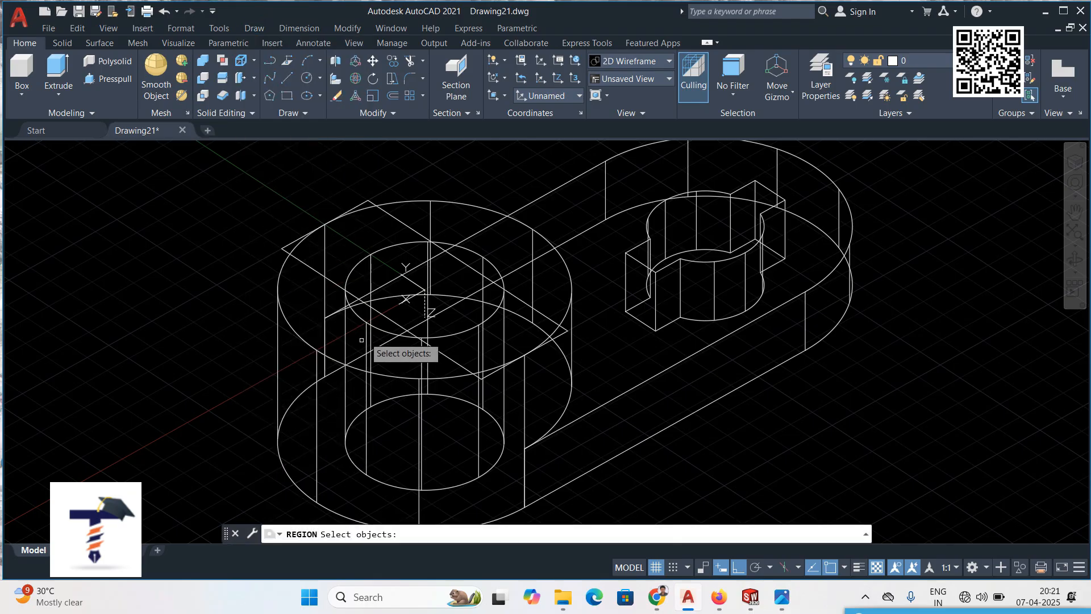
{"action": "left_click", "coordinate": [392, 319]}
{"action": "left_click", "coordinate": [492, 372]}
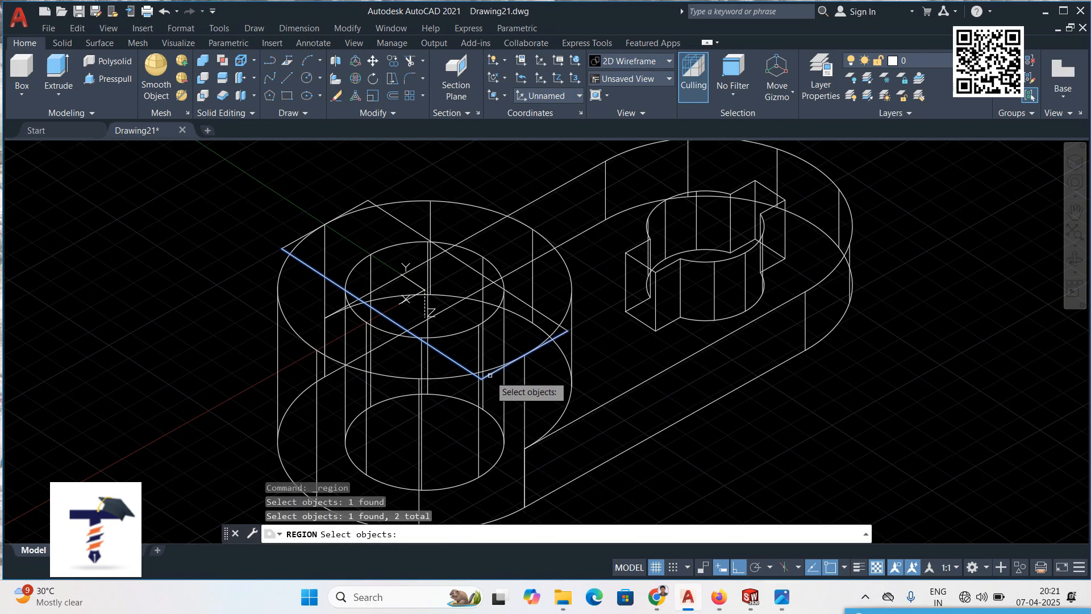
{"action": "left_click", "coordinate": [547, 316]}
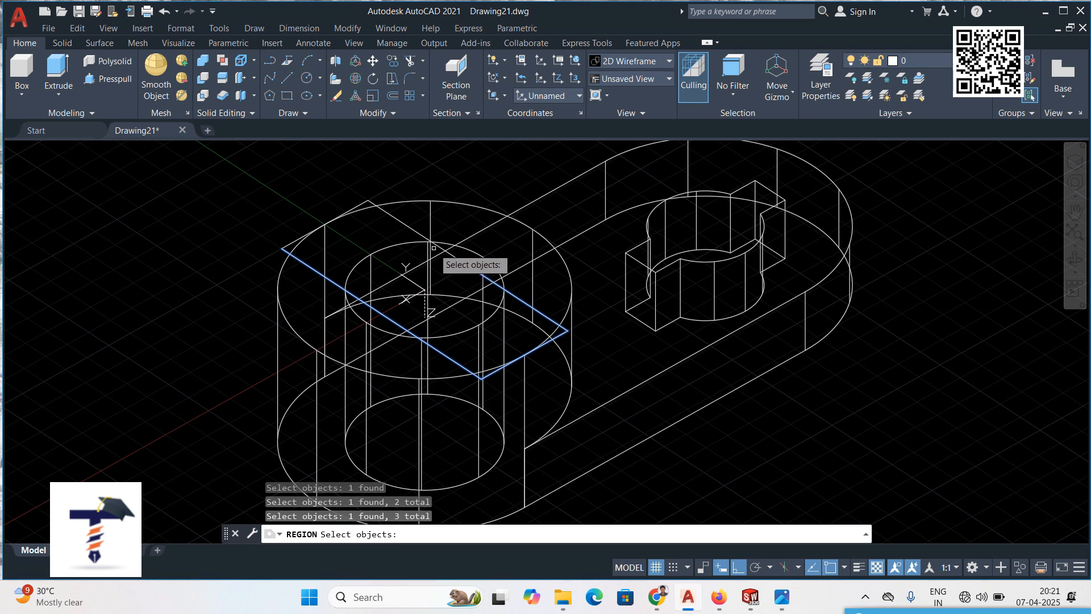
{"action": "left_click", "coordinate": [417, 231]}
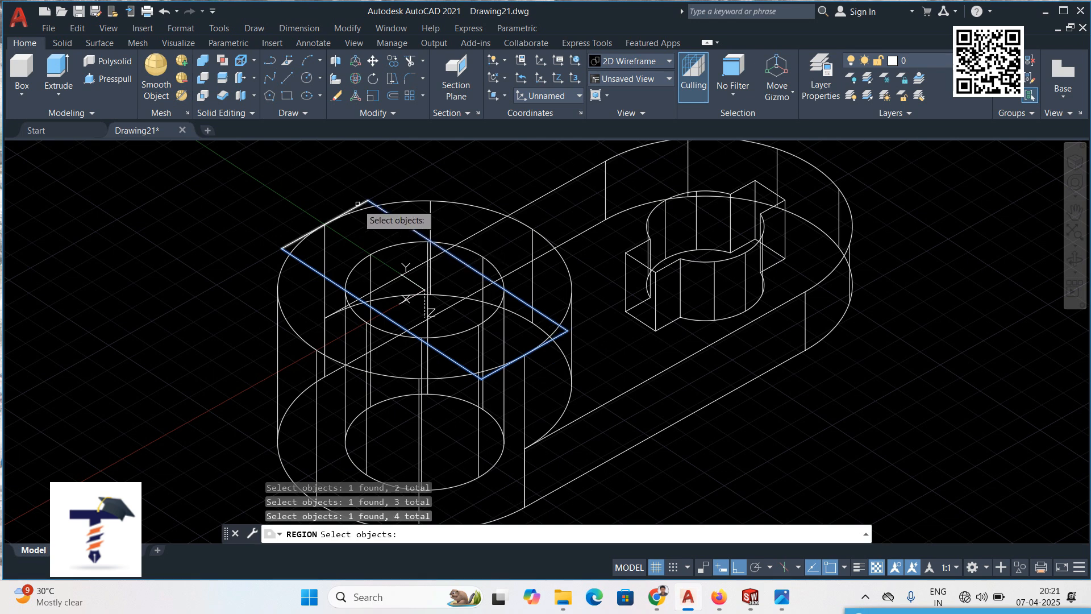
{"action": "key", "text": "Return"}
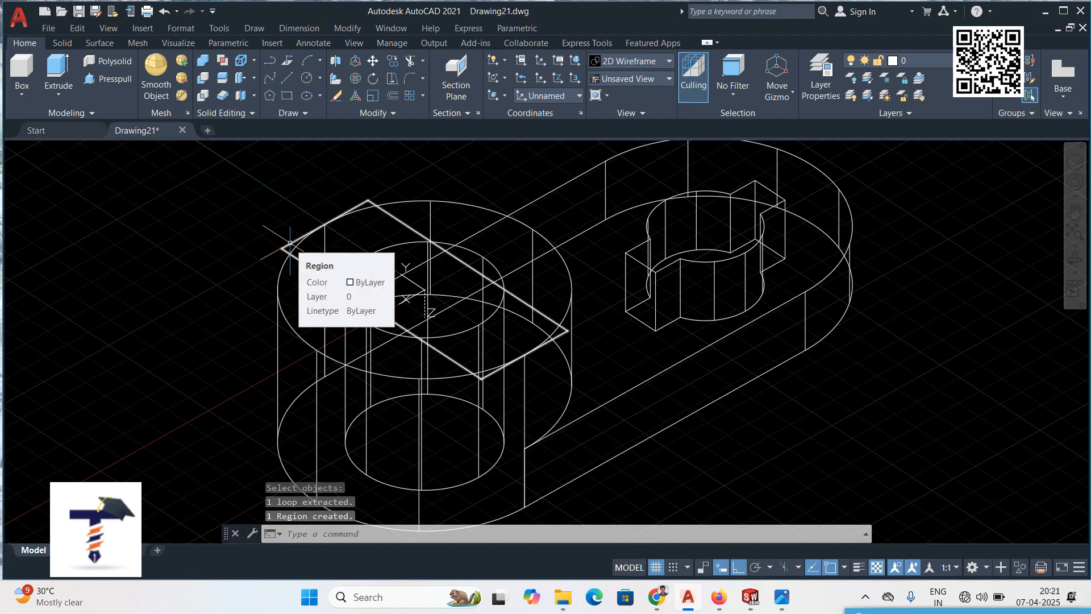
- Extrude the slot region 10 downward into the boss as a solid
{"action": "left_click", "coordinate": [255, 28]}
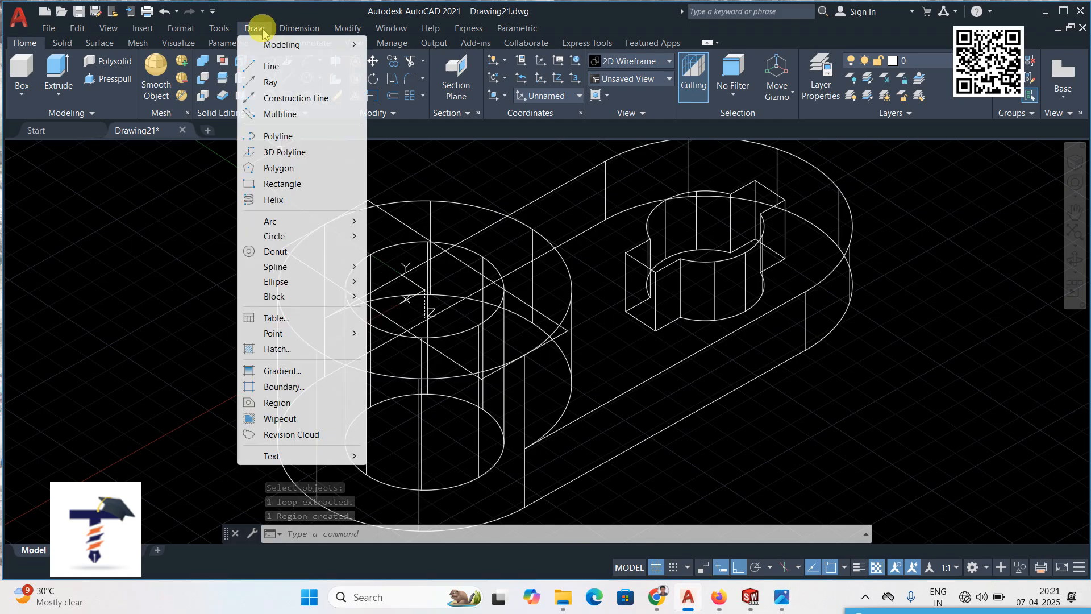
{"action": "mouse_move", "coordinate": [288, 46]}
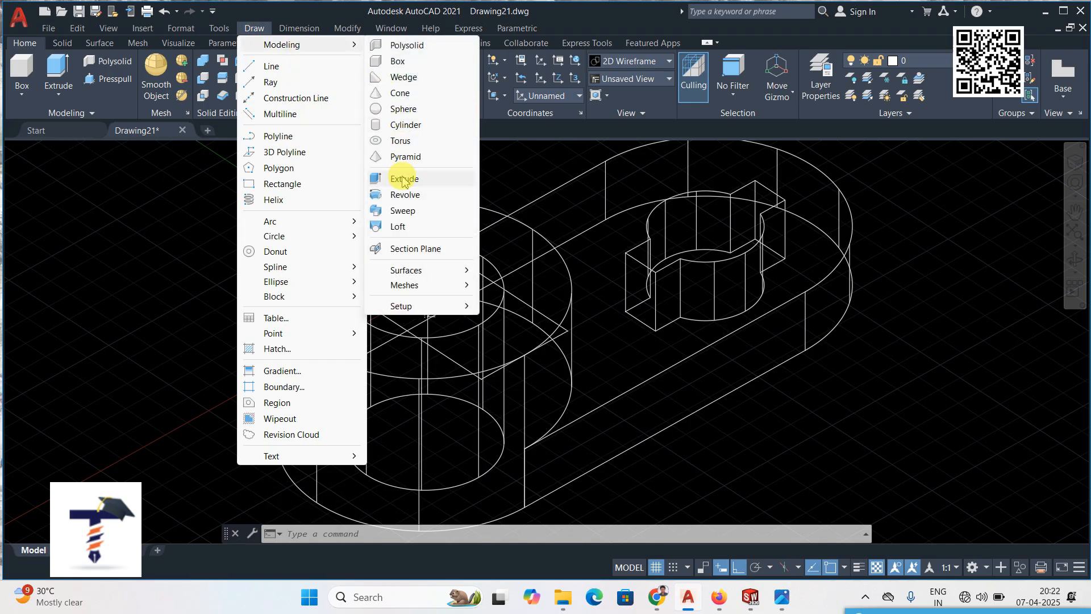
{"action": "left_click", "coordinate": [404, 181]}
{"action": "left_click", "coordinate": [398, 220]}
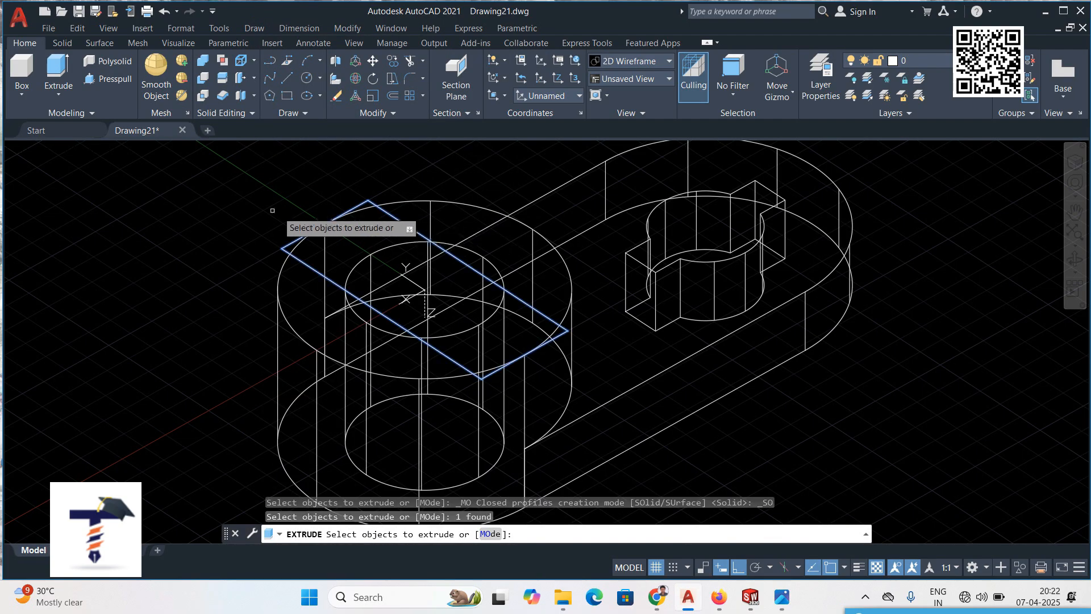
{"action": "right_click", "coordinate": [272, 210]}
{"action": "left_click", "coordinate": [284, 217]}
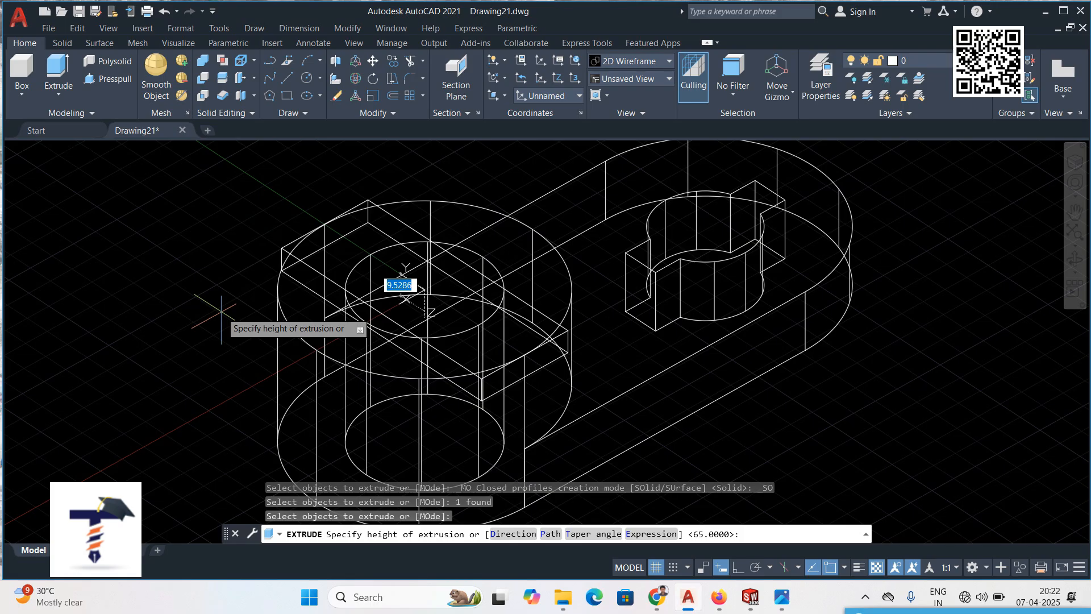
{"action": "type", "text": "10"}
{"action": "key", "text": "Return"}
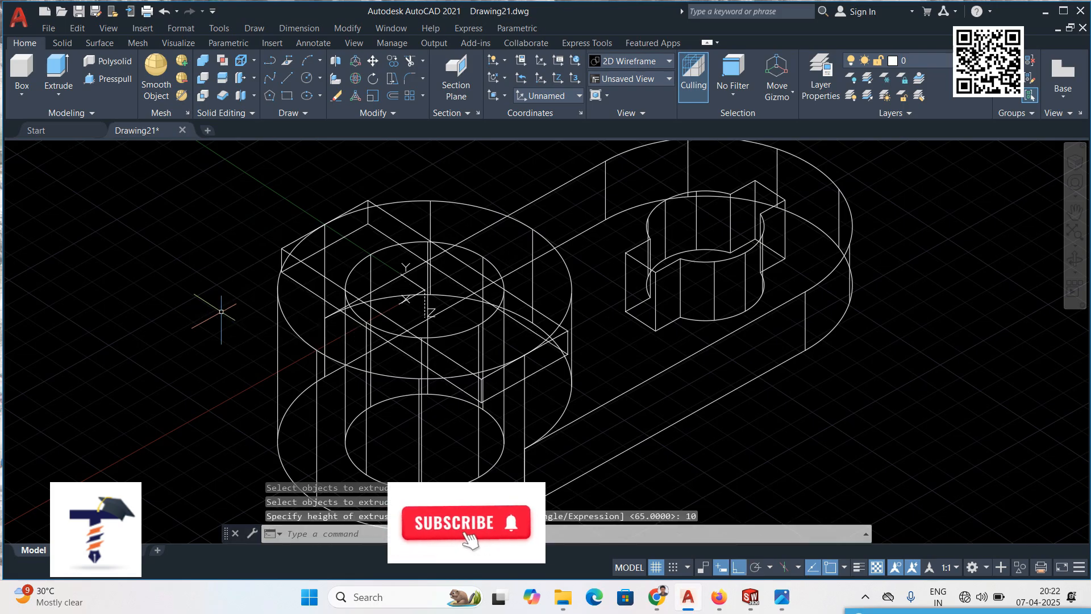
- Subtract the extruded slot block from the link solid to cut the slot across the boss's top
{"action": "left_click", "coordinate": [347, 28]}
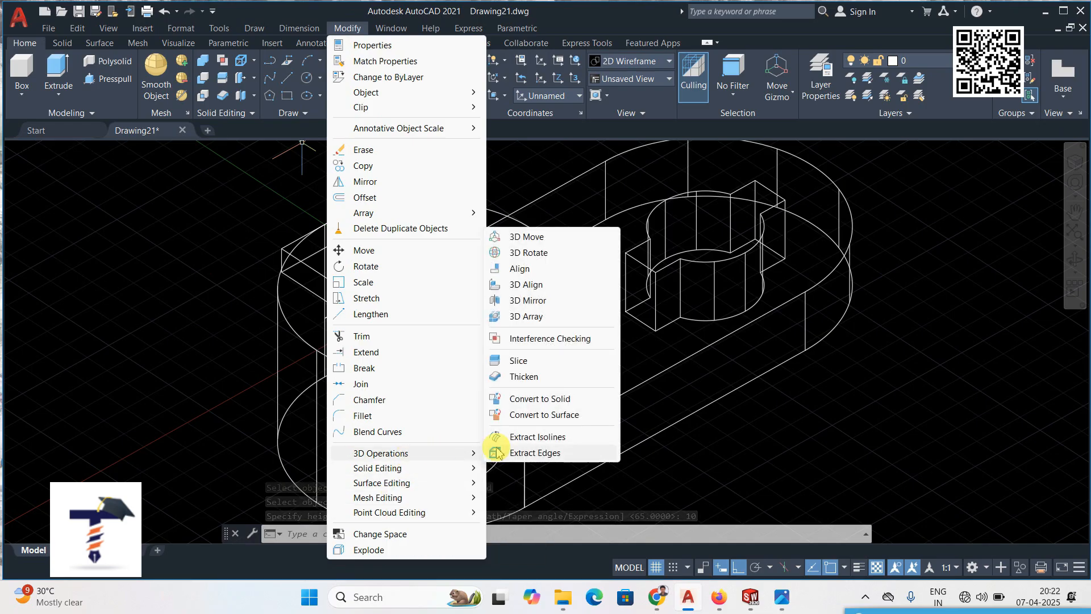
{"action": "mouse_move", "coordinate": [408, 468]}
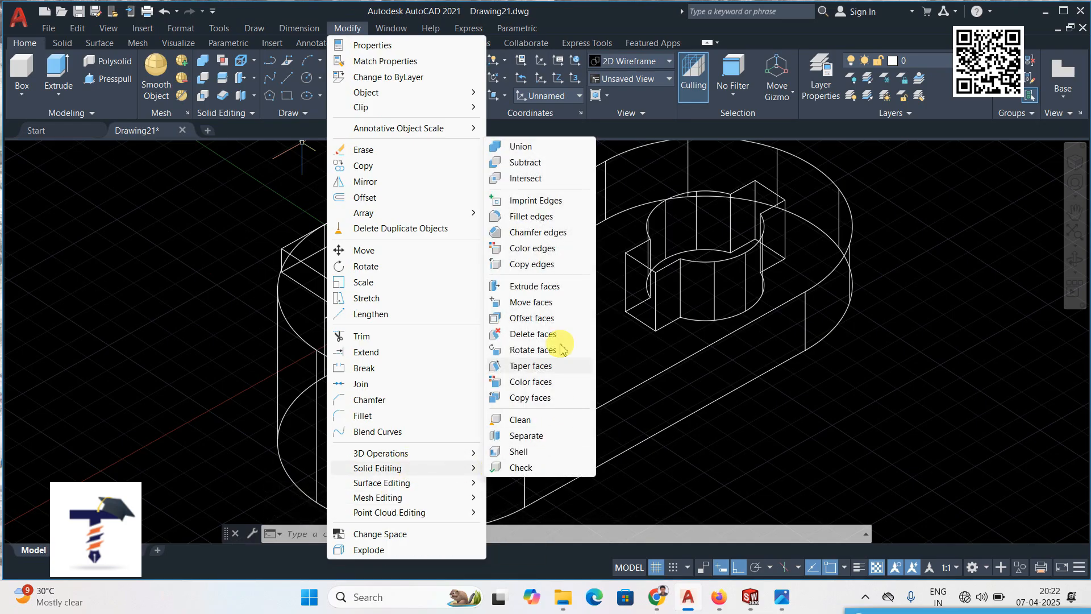
{"action": "left_click", "coordinate": [525, 163]}
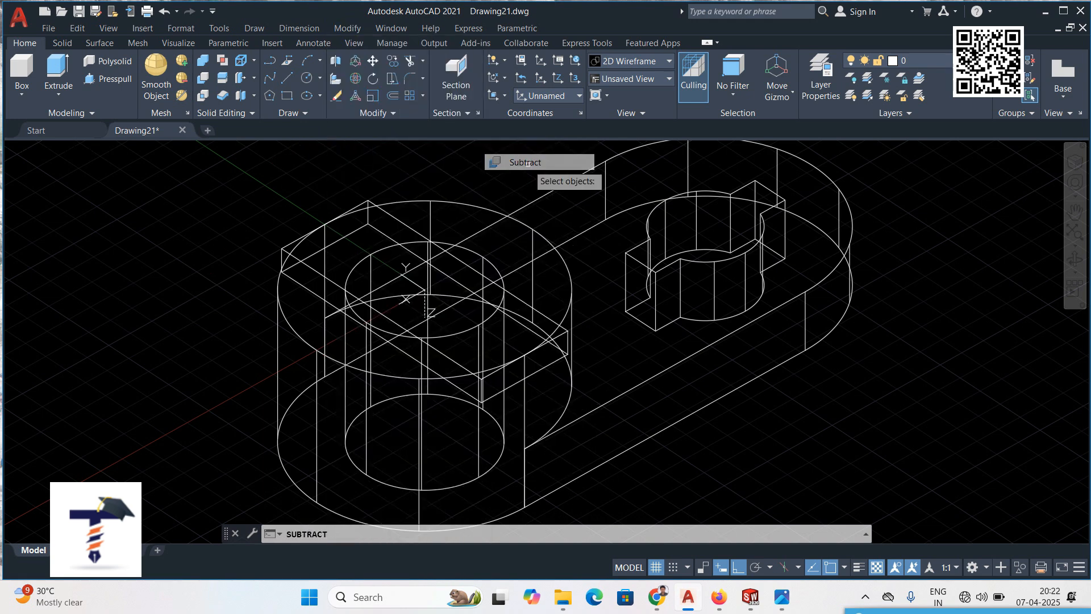
{"action": "left_click", "coordinate": [423, 200]}
{"action": "key", "text": "Return"}
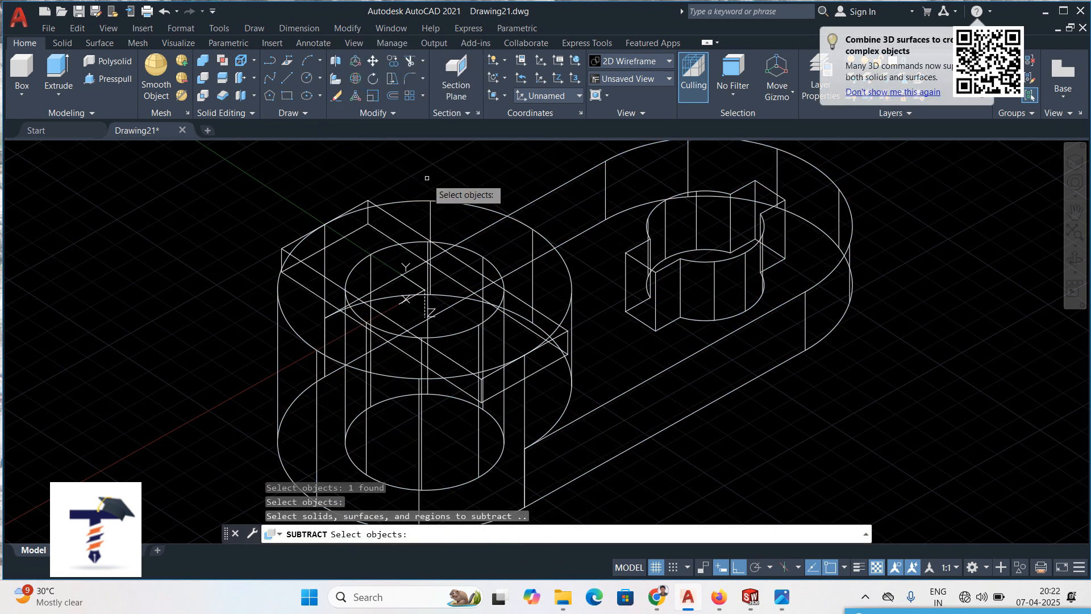
{"action": "left_click", "coordinate": [398, 219]}
{"action": "key", "text": "Return"}
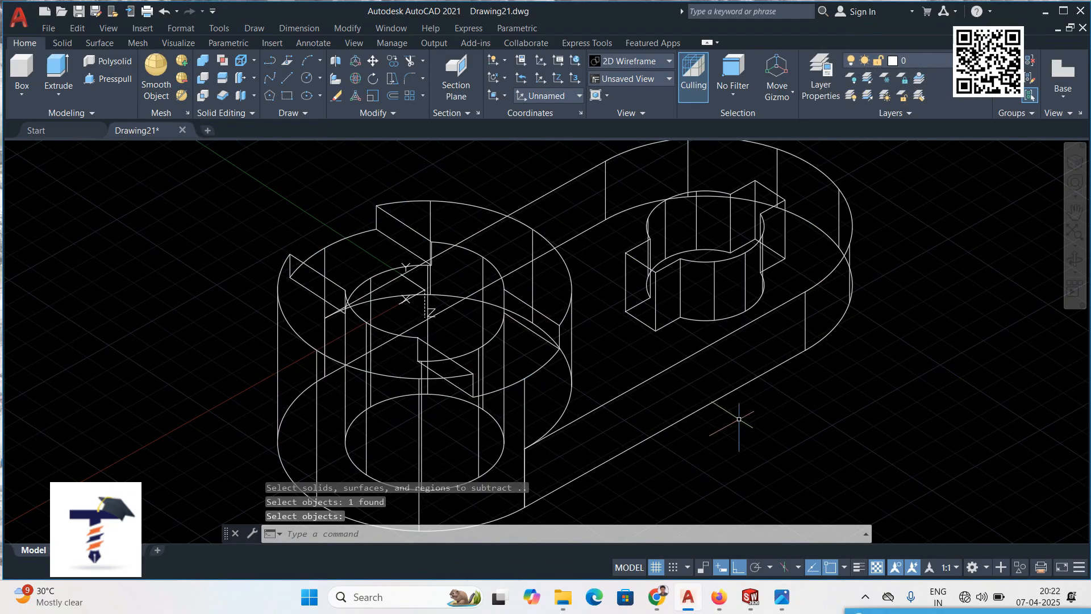
- Consult the m11.jpg drawing and fillet the curved edge where the cylindrical boss meets the base's upper face with radius 5
{"action": "scroll", "coordinate": [739, 418], "scroll_direction": "down", "scroll_amount": 3}
{"action": "middle_click_drag", "start_coordinate": [689, 418], "coordinate": [544, 343]}
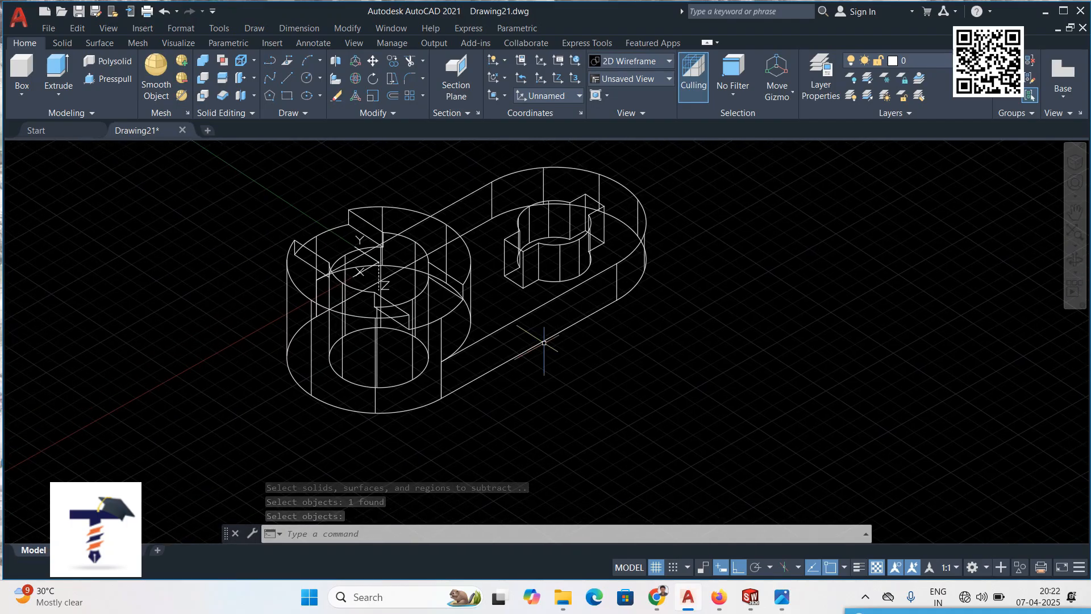
{"action": "scroll", "coordinate": [509, 347], "scroll_direction": "up", "scroll_amount": 3}
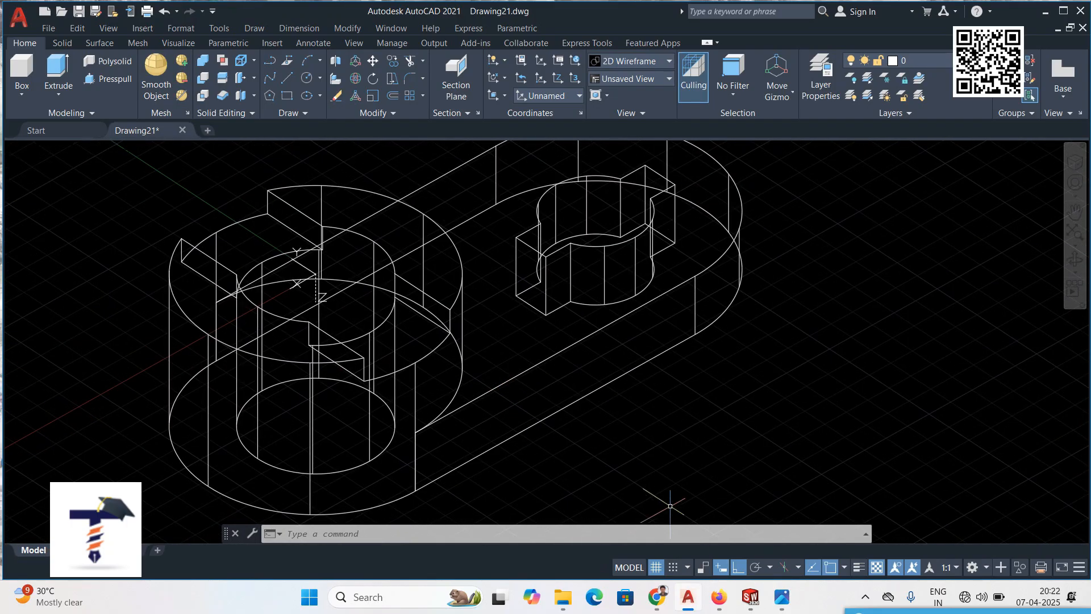
{"action": "left_click", "coordinate": [782, 598]}
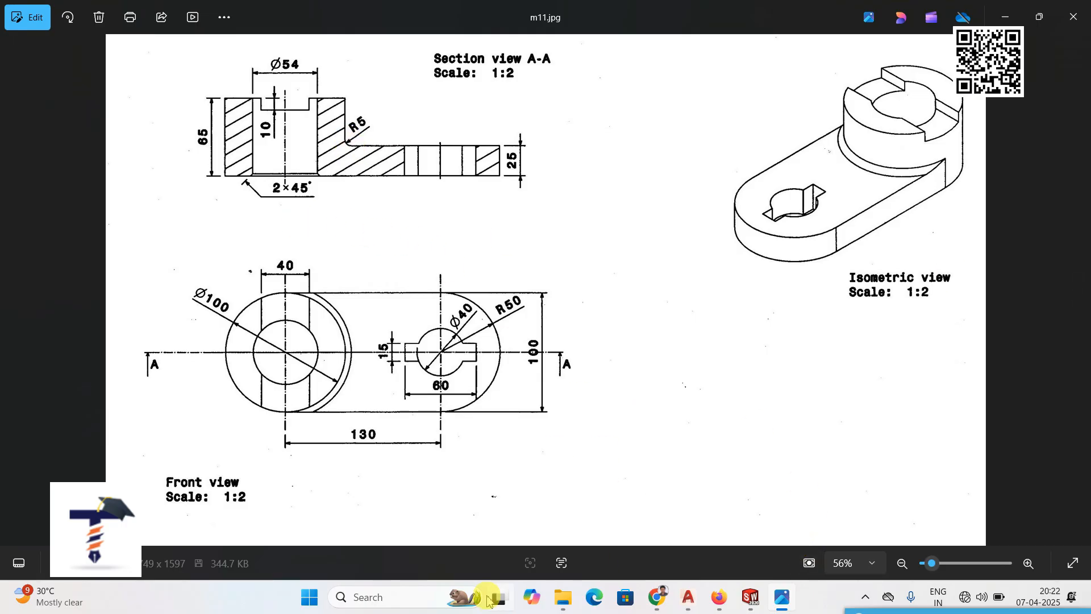
{"action": "left_click", "coordinate": [782, 597]}
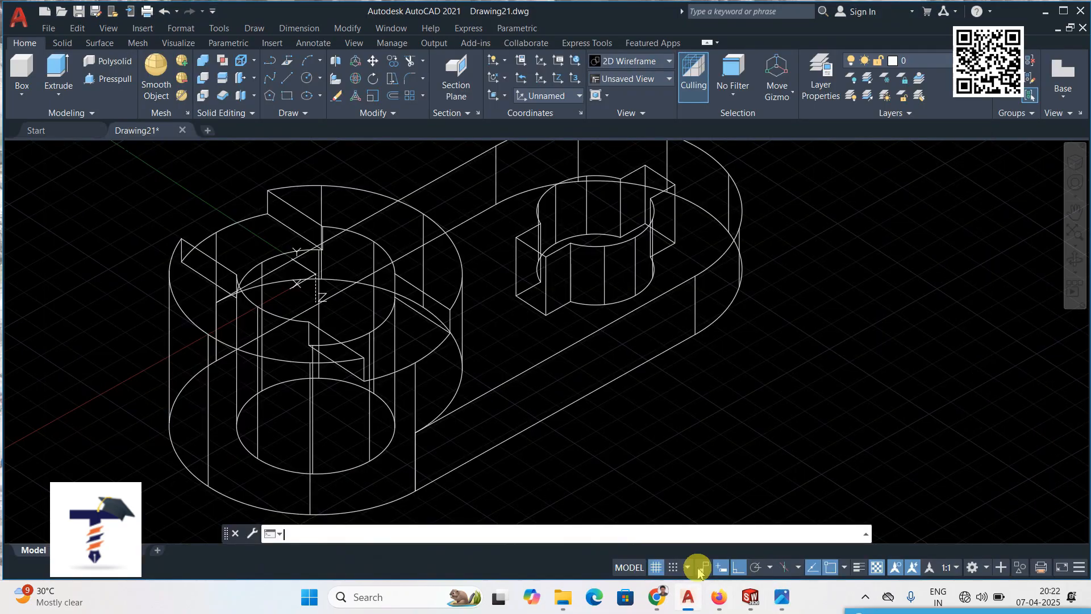
{"action": "left_click", "coordinate": [347, 28]}
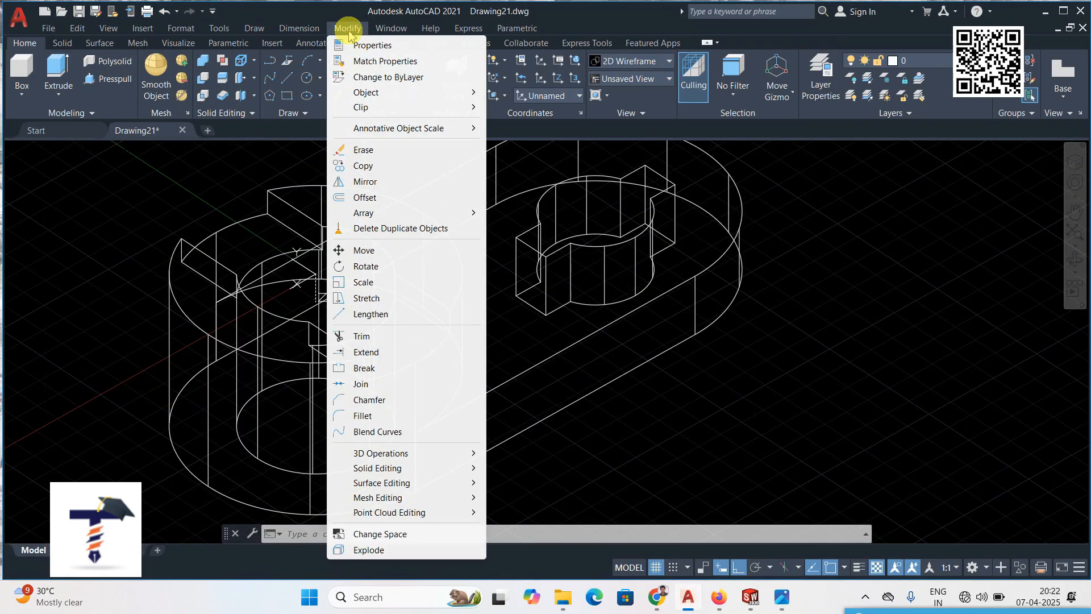
{"action": "mouse_move", "coordinate": [407, 467]}
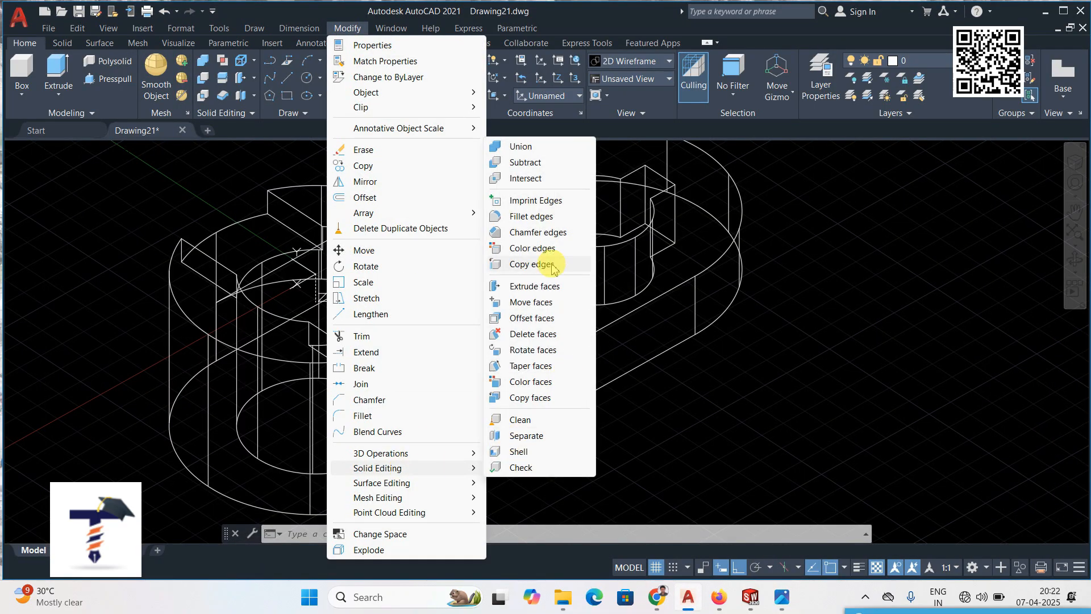
{"action": "left_click", "coordinate": [520, 216]}
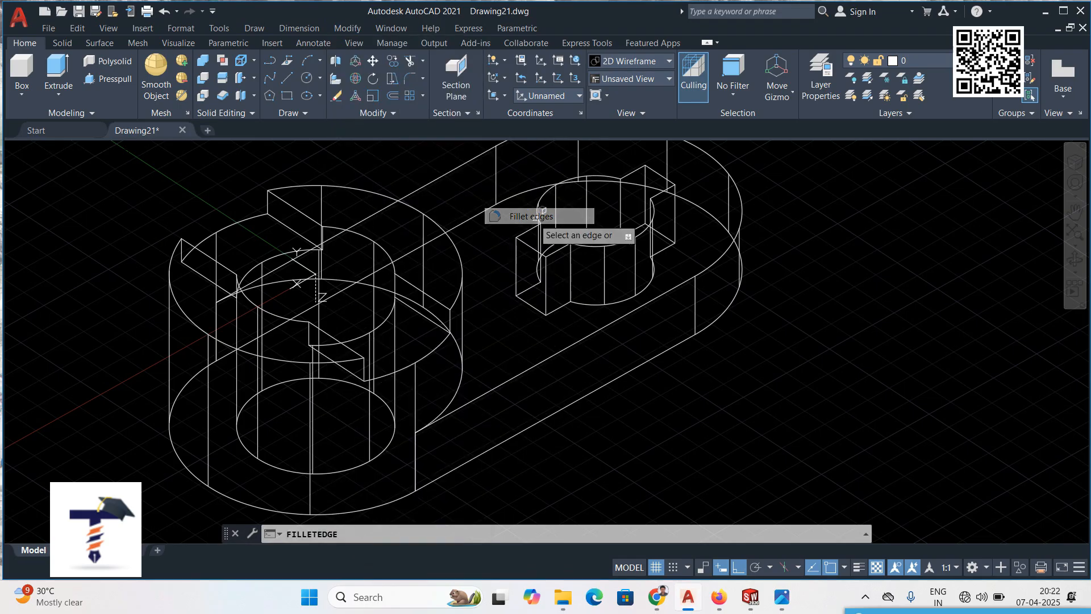
{"action": "left_click", "coordinate": [464, 372]}
{"action": "left_click", "coordinate": [508, 534]}
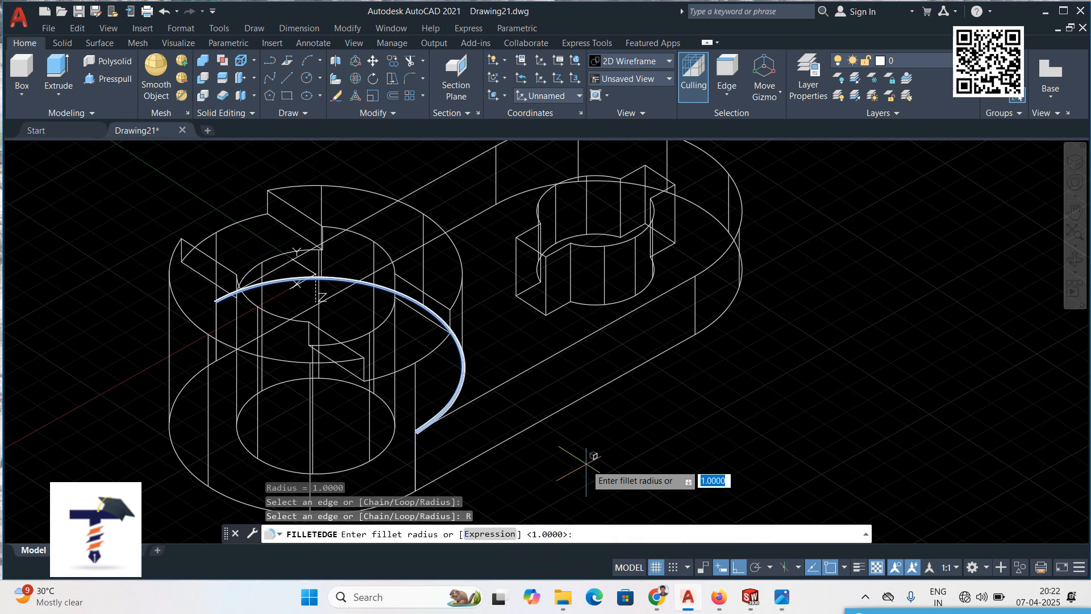
{"action": "type", "text": "5"}
{"action": "key", "text": "Return"}
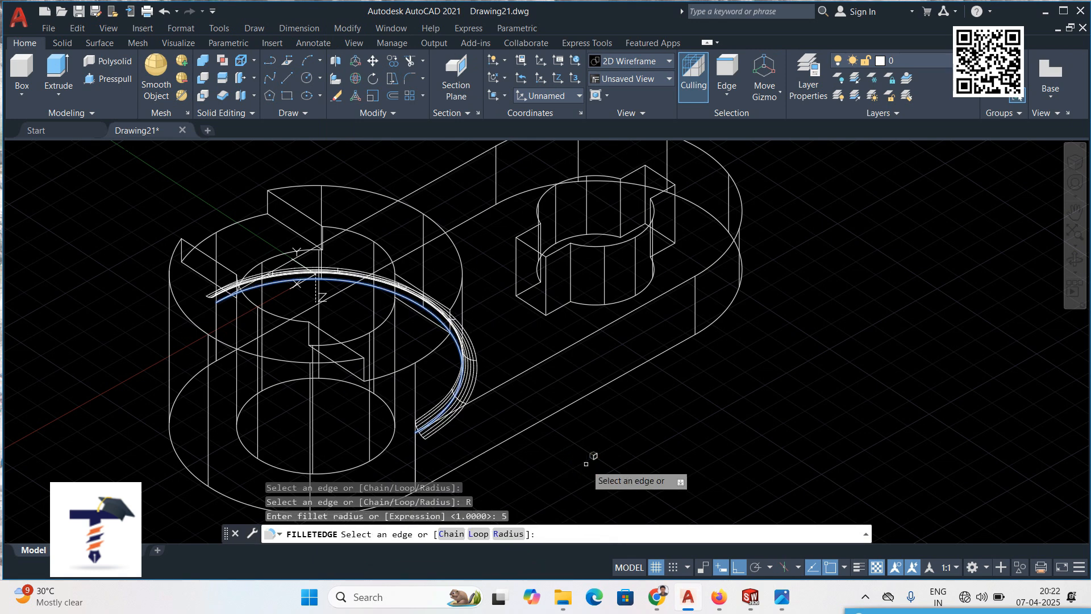
{"action": "key", "text": "Return"}
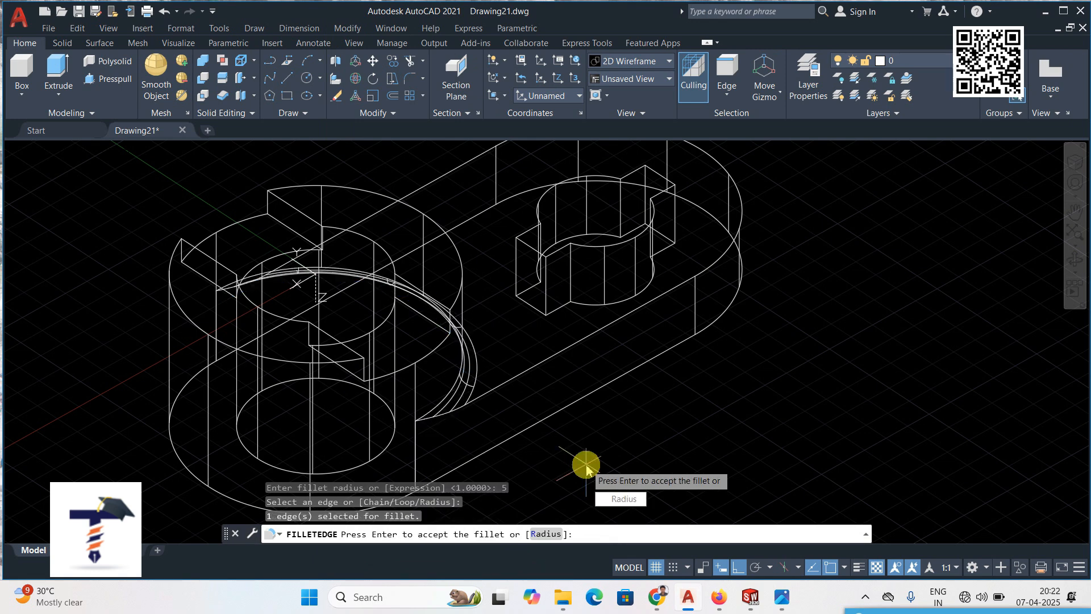
{"action": "key", "text": "Return"}
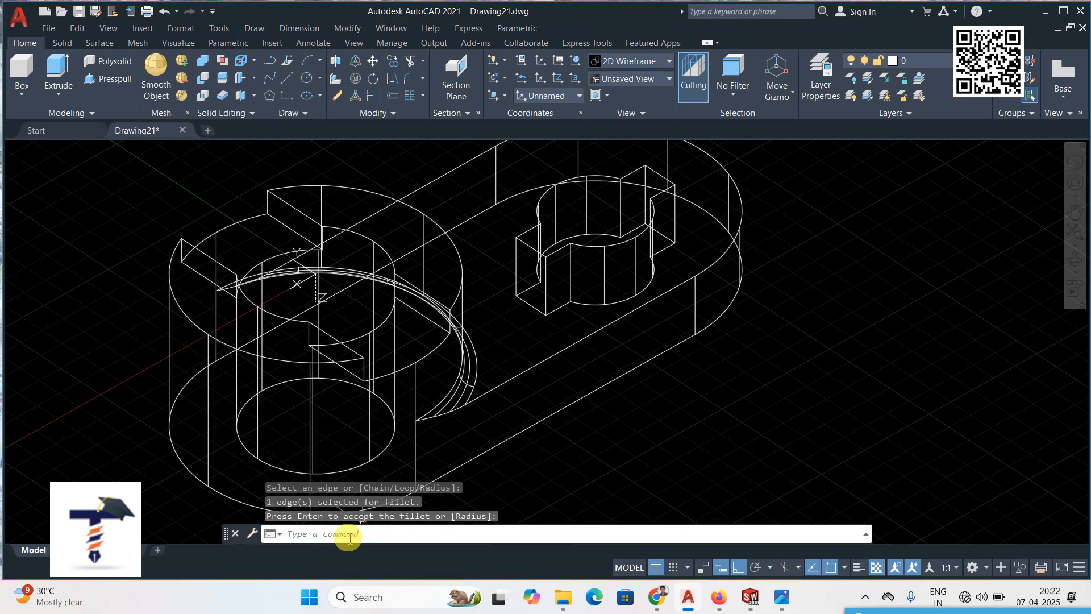
- Chamfer the circular edge at the underside of the boss's bore with both distances set to 2
{"action": "middle_click_drag", "start_coordinate": [555, 462], "coordinate": [588, 409]}
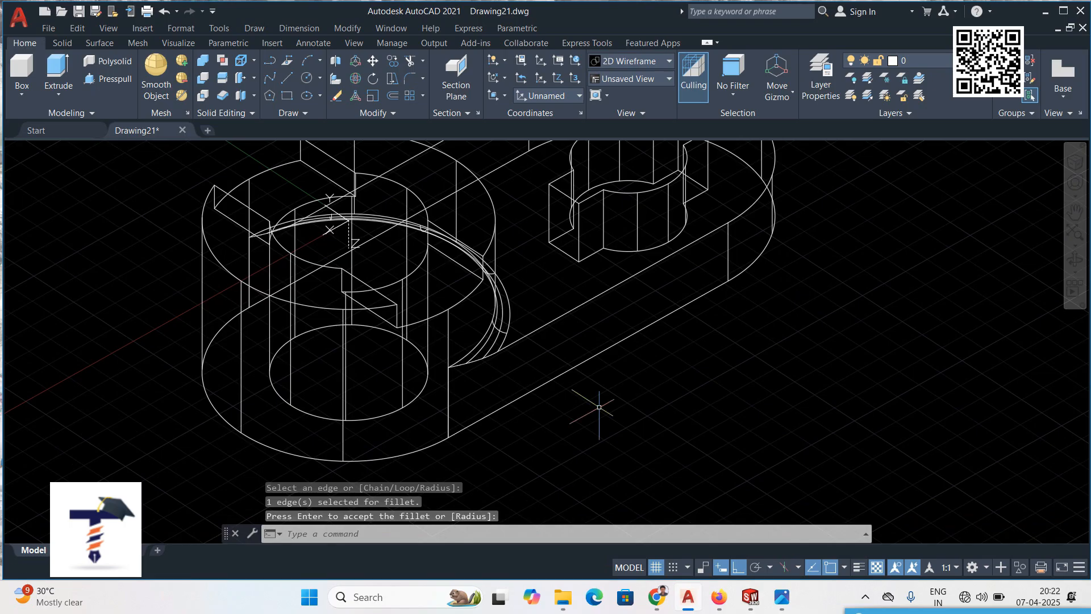
{"action": "left_click", "coordinate": [347, 29]}
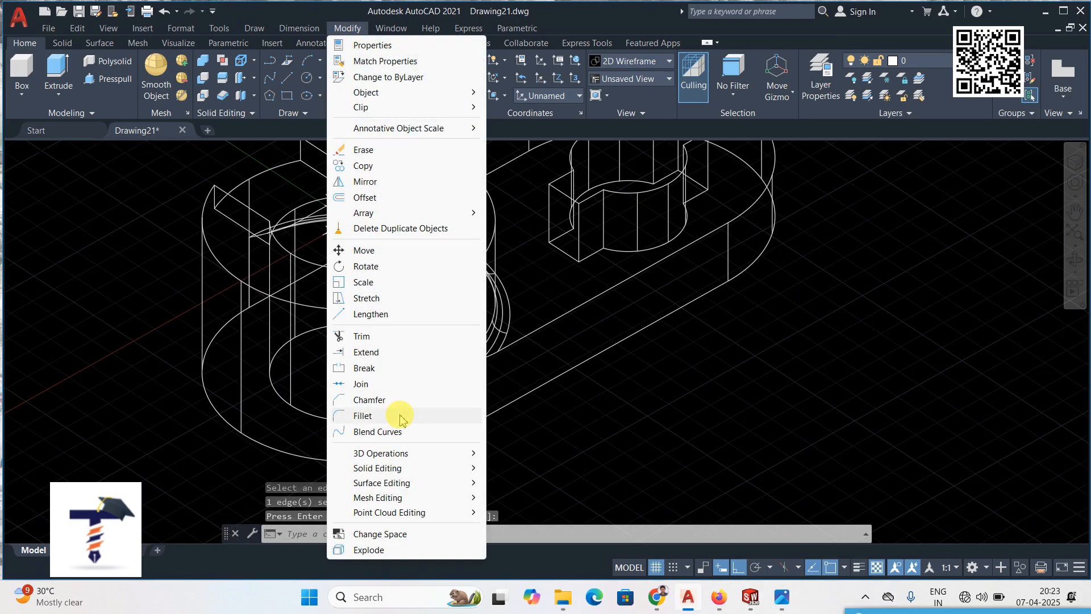
{"action": "mouse_move", "coordinate": [402, 468]}
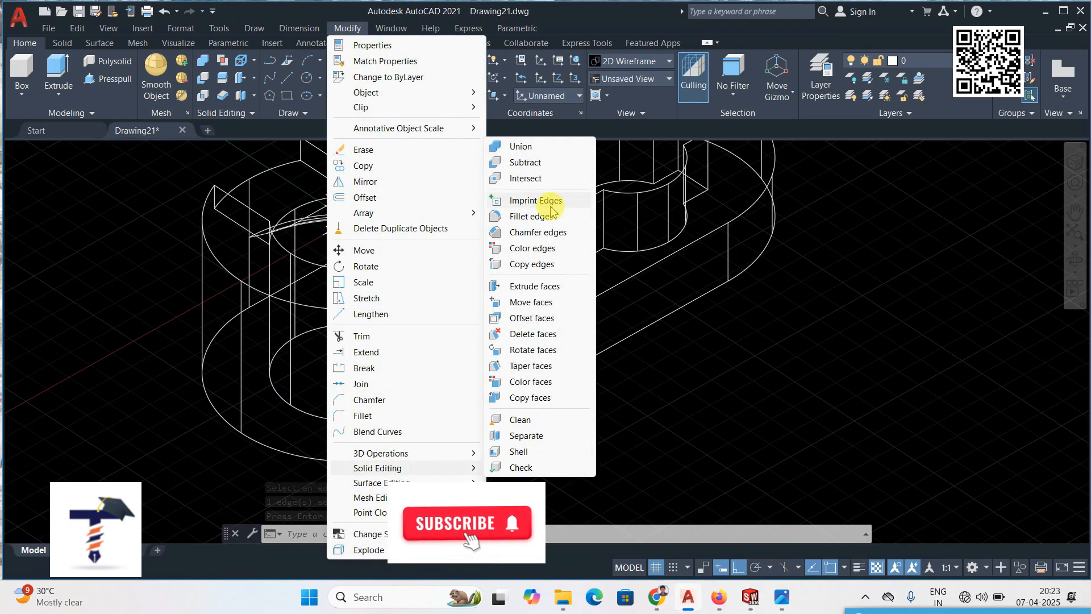
{"action": "left_click", "coordinate": [537, 232]}
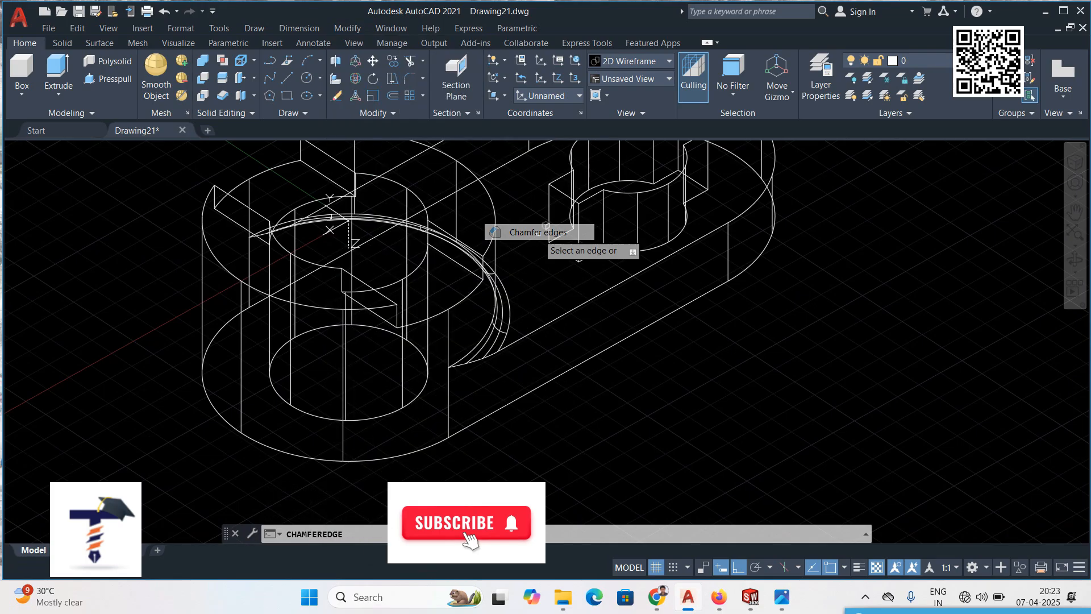
{"action": "left_click", "coordinate": [383, 415]}
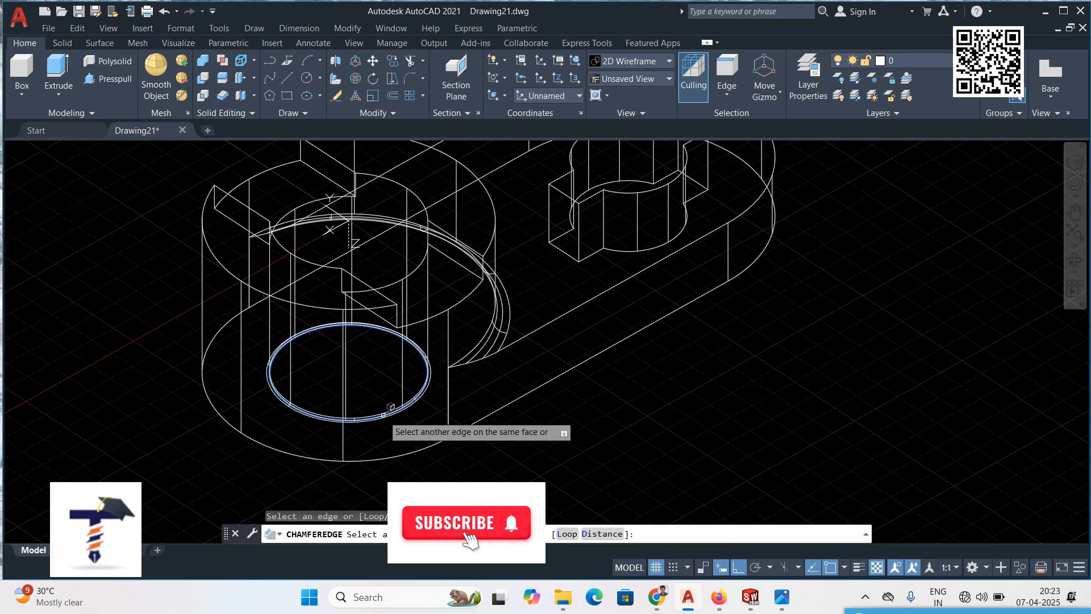
{"action": "left_click", "coordinate": [594, 534]}
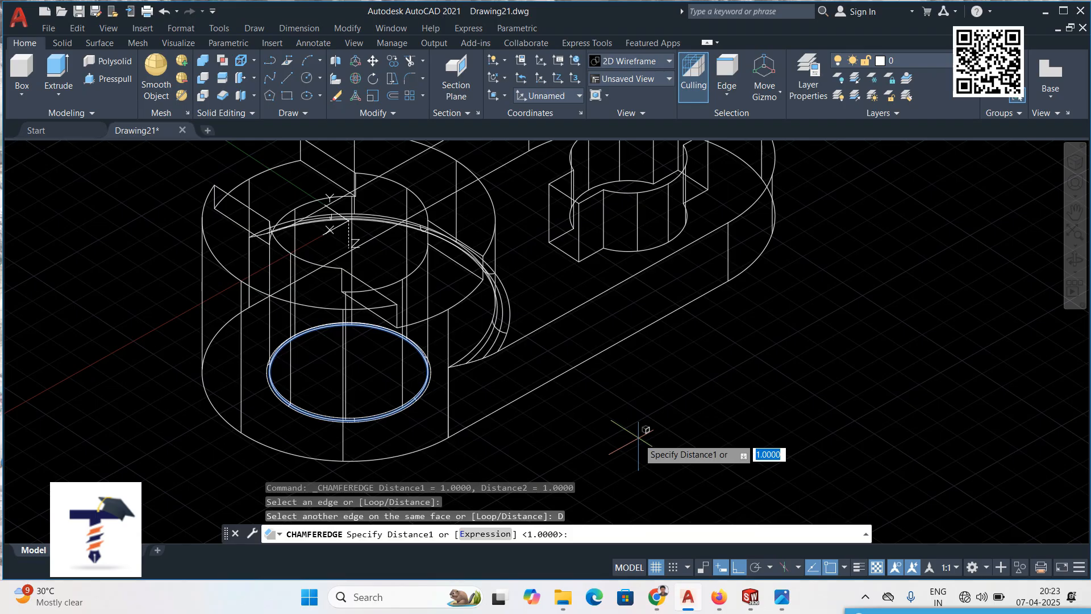
{"action": "key", "text": "Return"}
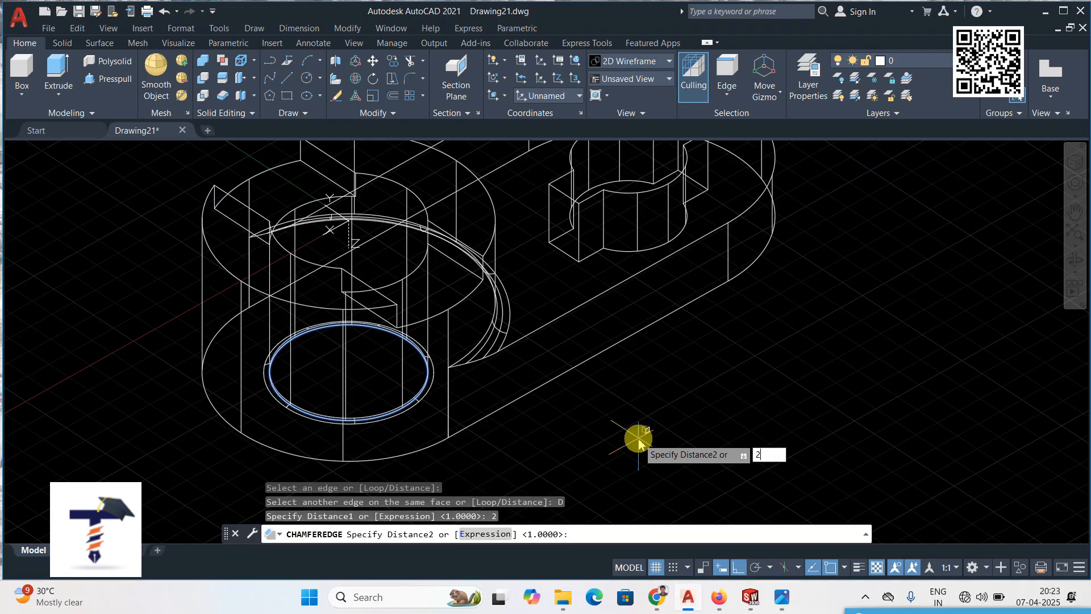
{"action": "key", "text": "Return"}
{"action": "right_click", "coordinate": [638, 437]}
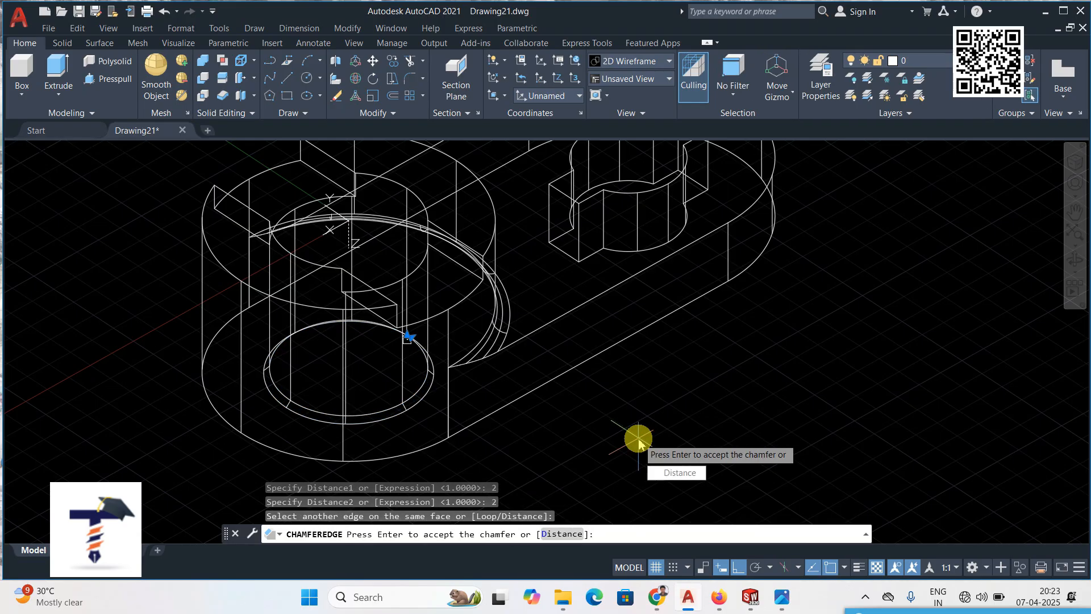
{"action": "key", "text": "Return"}
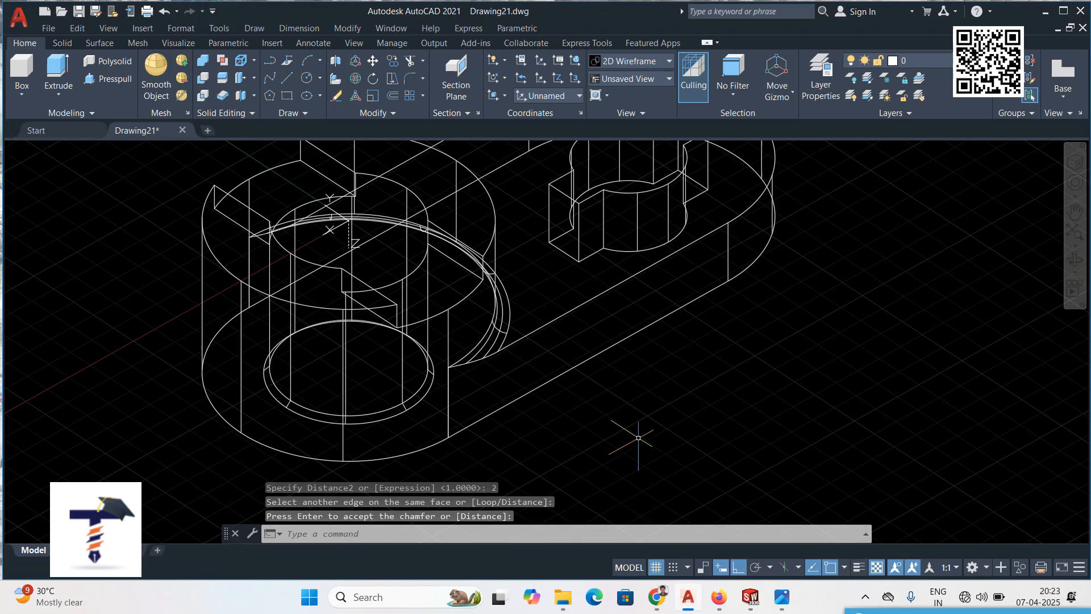
- Display the finished link in the Shaded visual style
{"action": "left_click", "coordinate": [114, 150]}
{"action": "left_click", "coordinate": [154, 243]}
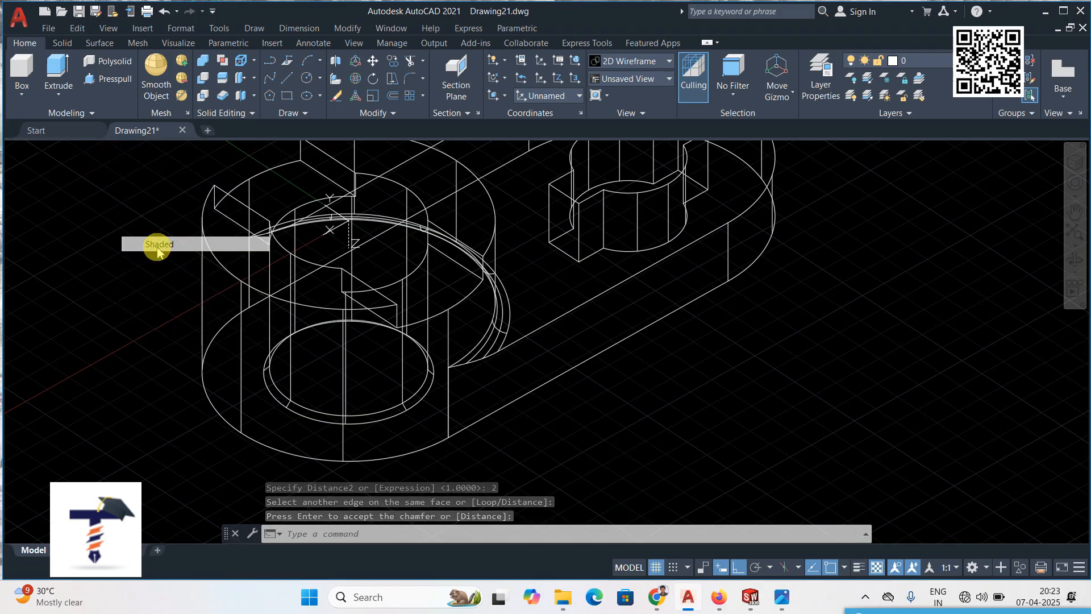
{"action": "scroll", "coordinate": [563, 399], "scroll_direction": "down", "scroll_amount": 3}
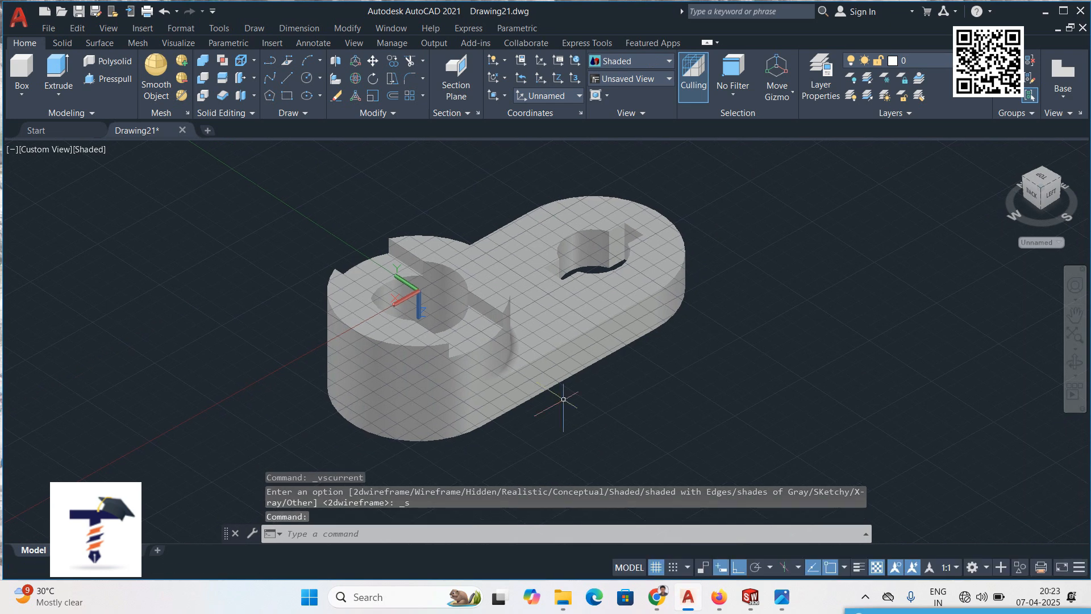
- Orbit the shaded link to view it from the keyway-hole side, compare it with m11.jpg, and exit the orbit
{"action": "left_click", "coordinate": [108, 28]}
{"action": "mouse_move", "coordinate": [148, 163]}
{"action": "left_click", "coordinate": [307, 160]}
{"action": "left_click_drag", "start_coordinate": [555, 326], "coordinate": [453, 355]}
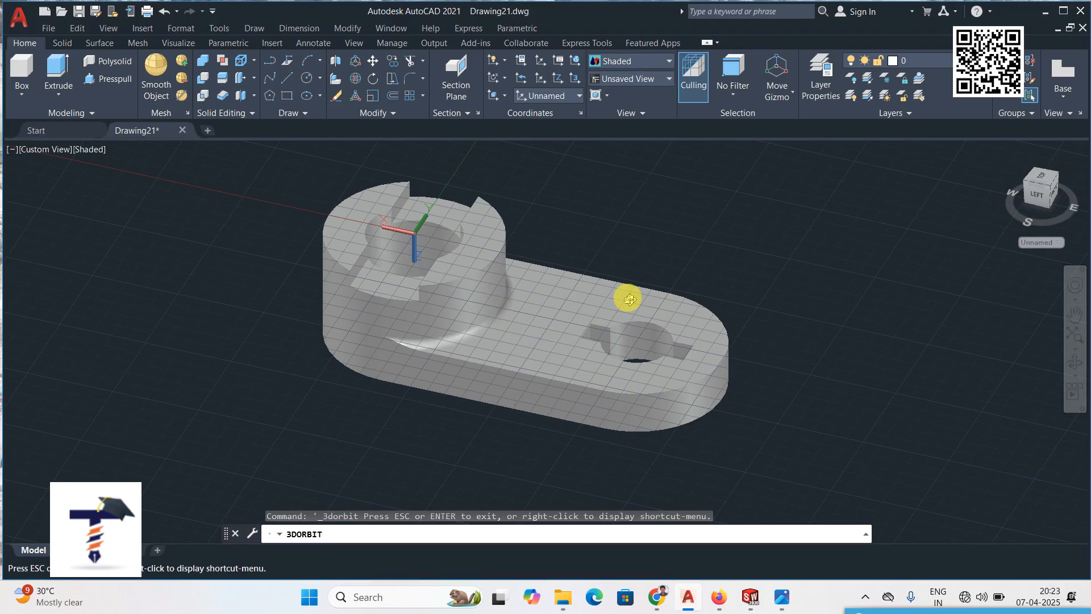
{"action": "left_click", "coordinate": [784, 594]}
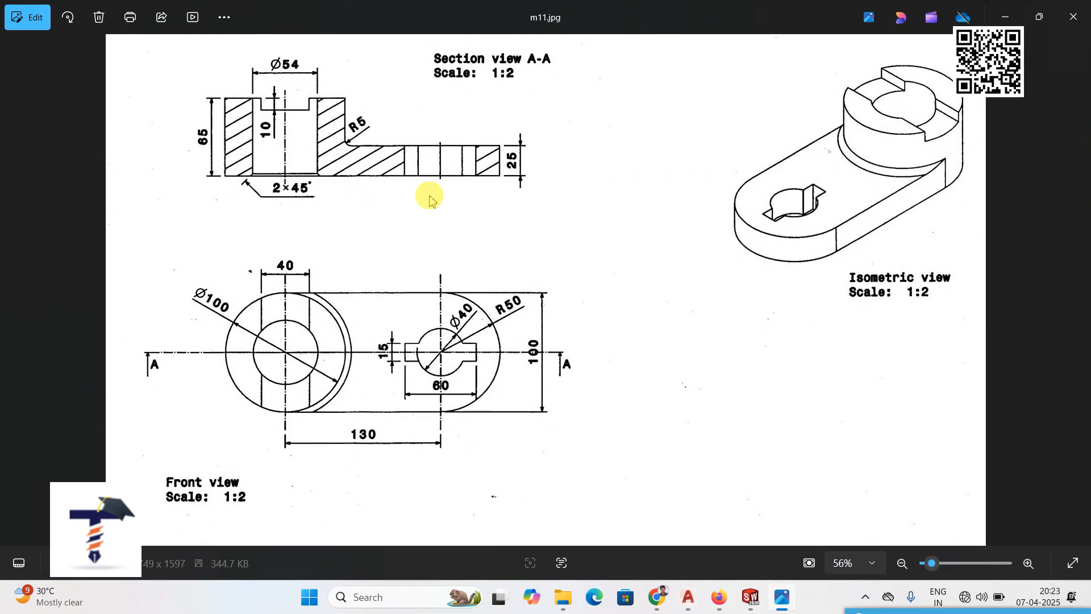
{"action": "left_click", "coordinate": [1011, 19]}
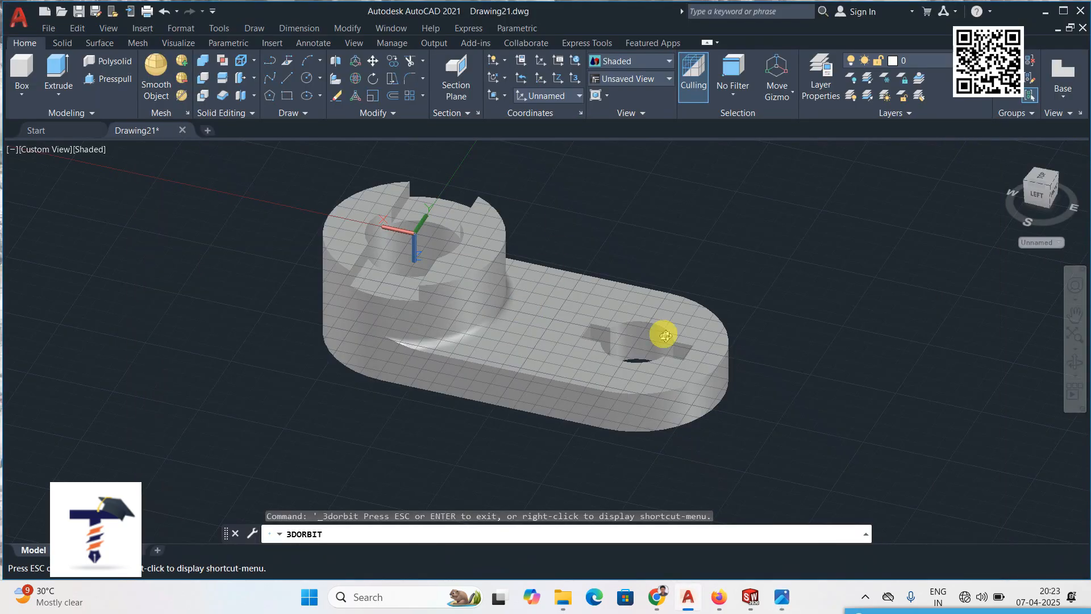
{"action": "right_click", "coordinate": [811, 226]}
{"action": "left_click", "coordinate": [840, 234]}
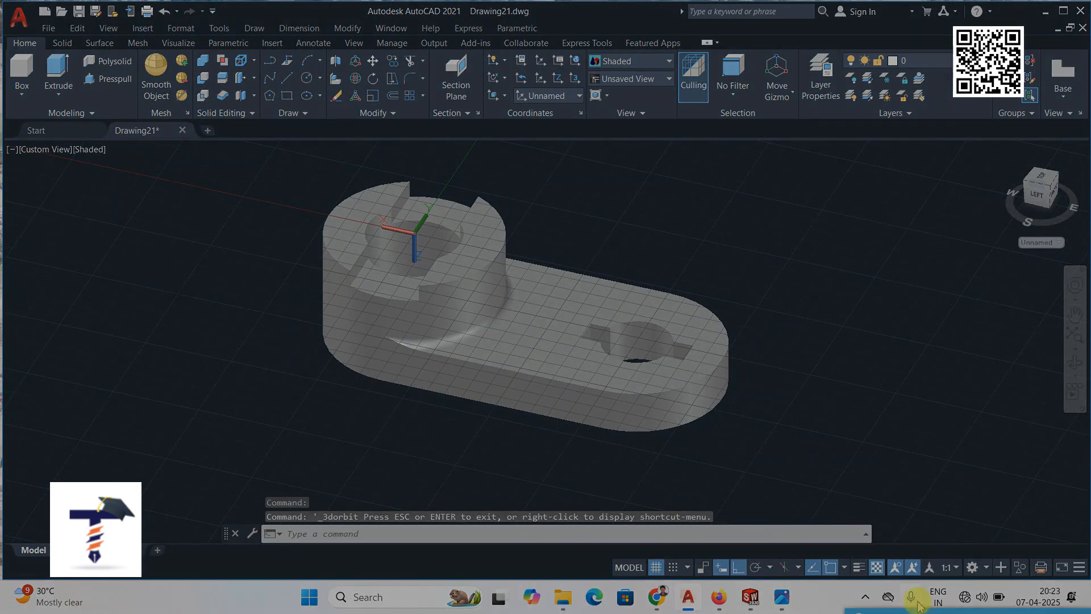